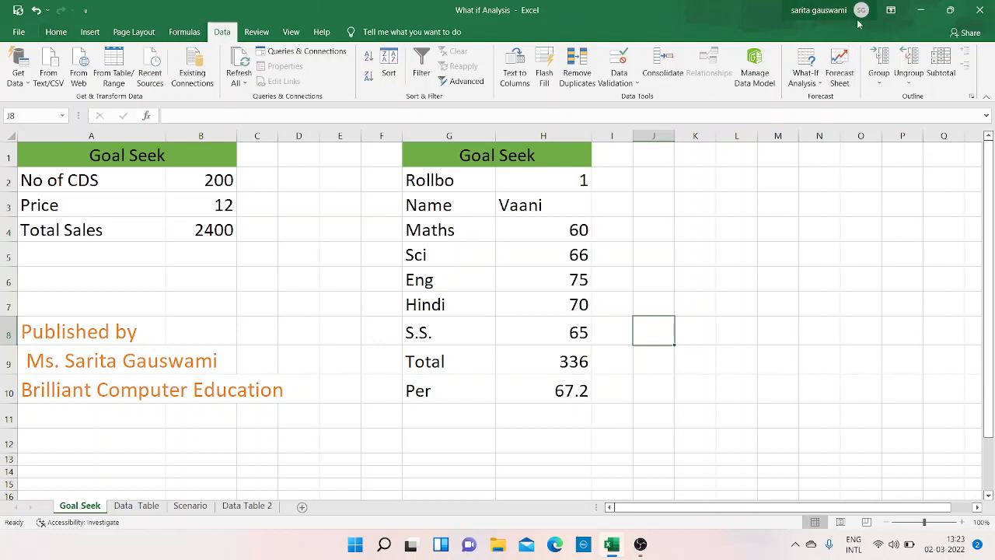
left_click(804, 84)
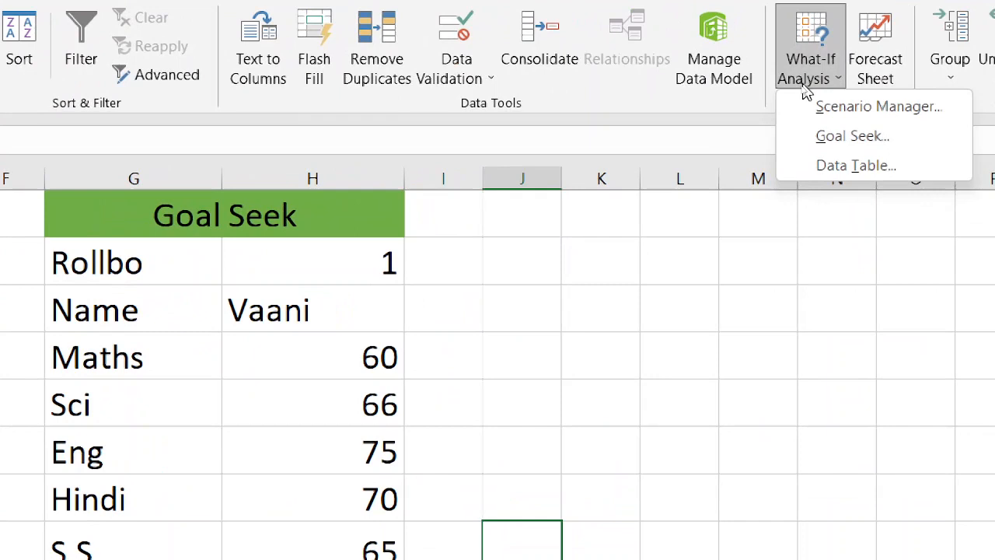
key("Down")
key("Down")
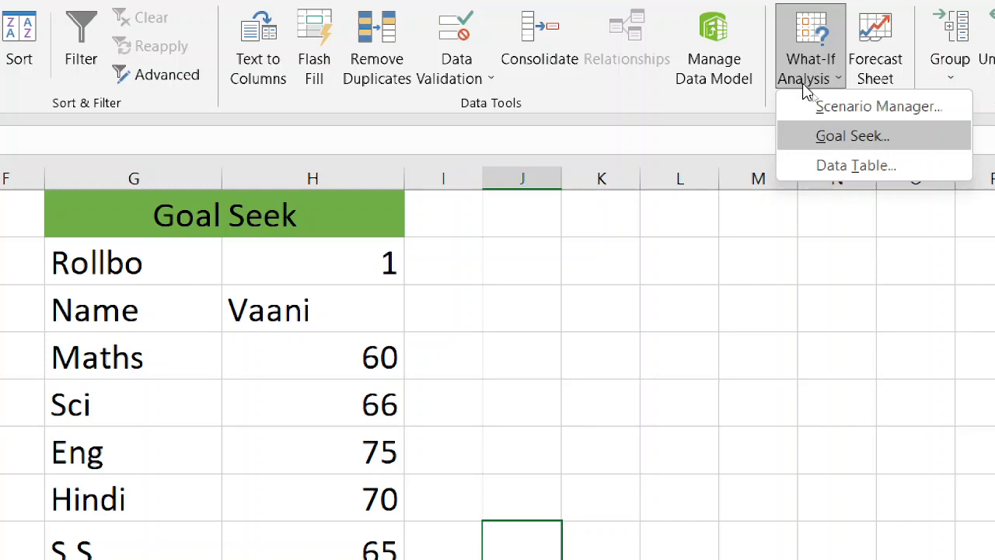
left_click(855, 135)
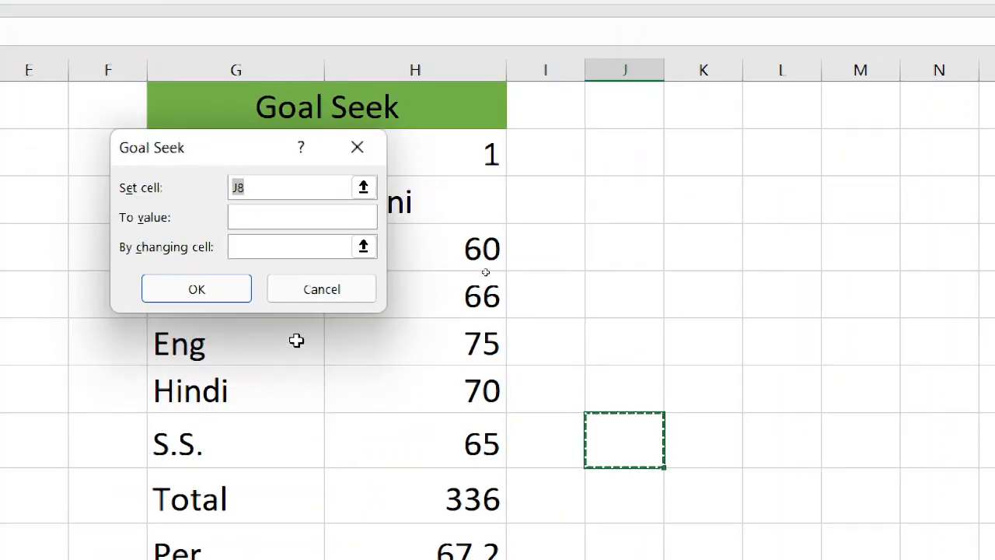
left_click(329, 290)
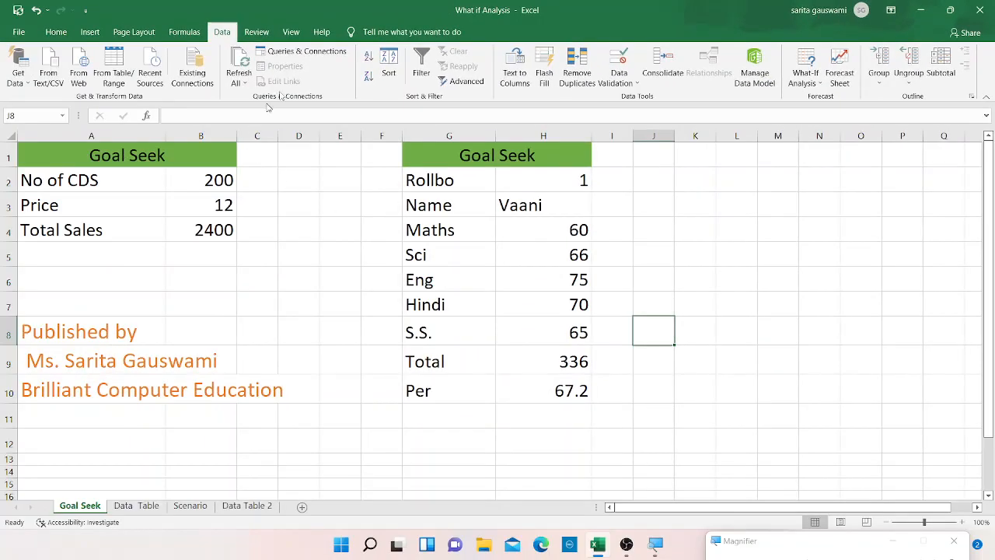
Step: Enter the Total Sales formula =b2*b3 in cell B4 to multiply the number of CDs by the price
left_click(201, 184)
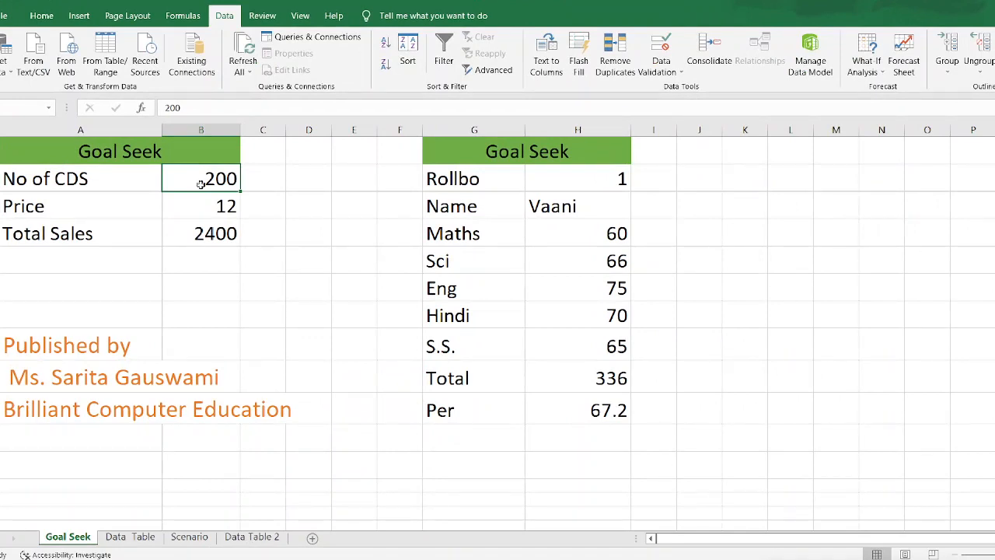
key("Down")
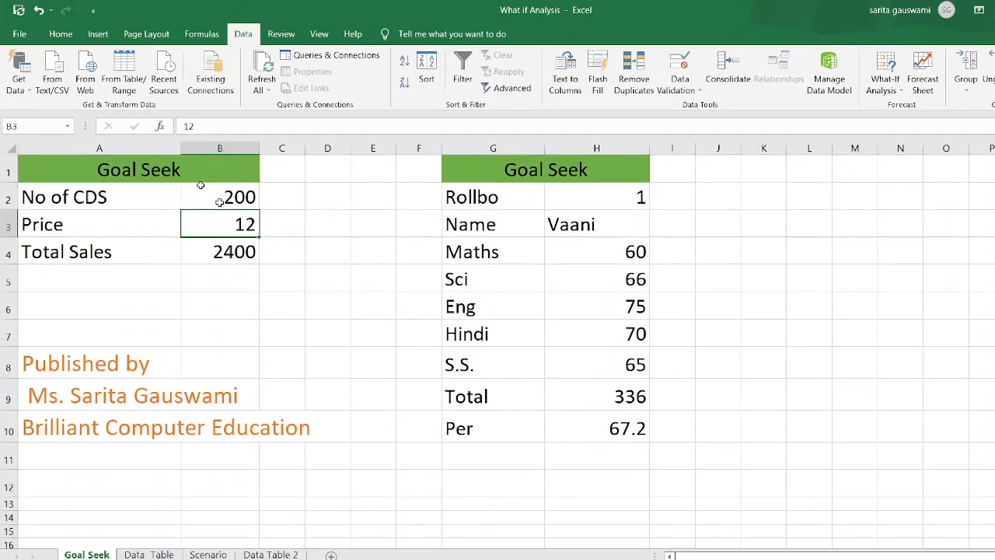
key("Down")
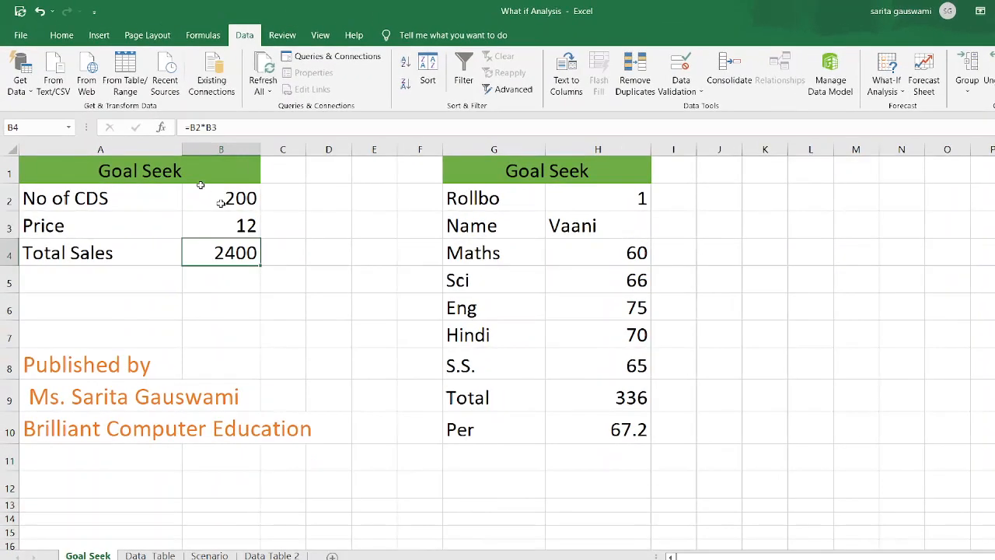
type("=")
key("BackSpace")
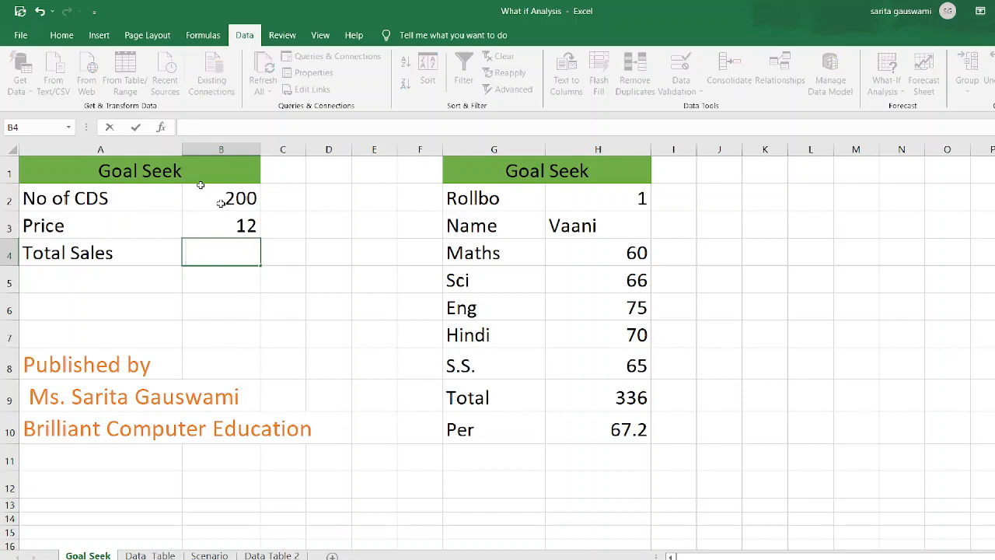
type("=b2")
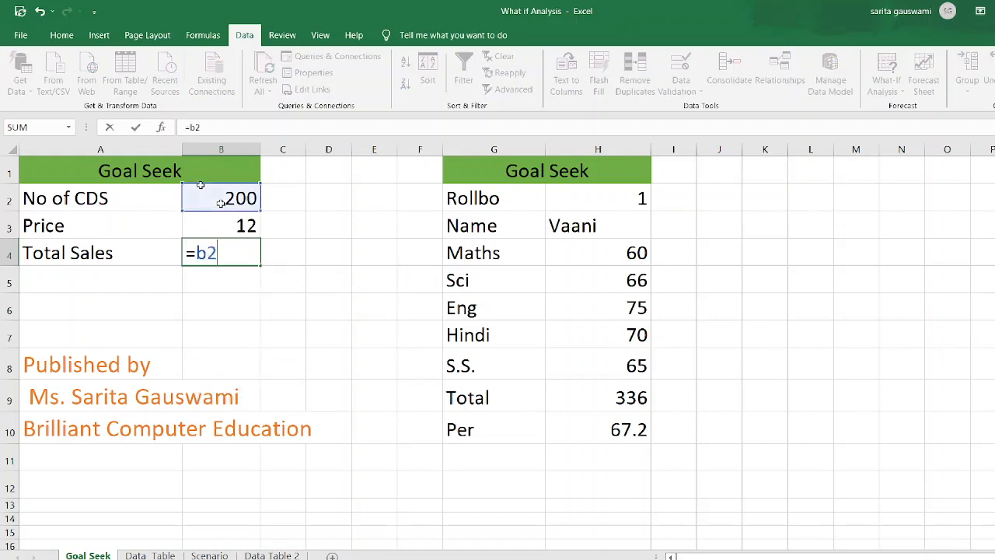
type("*b3")
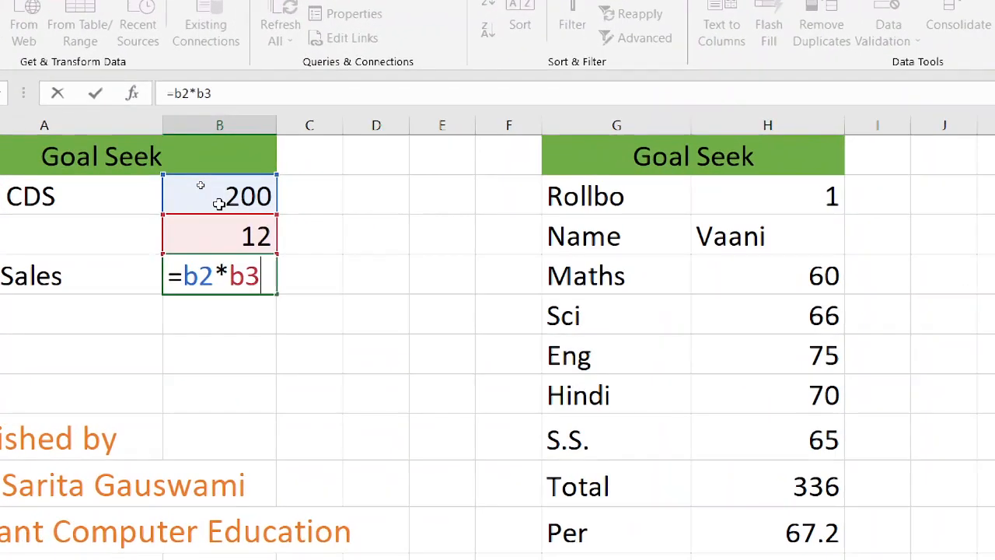
key("Return")
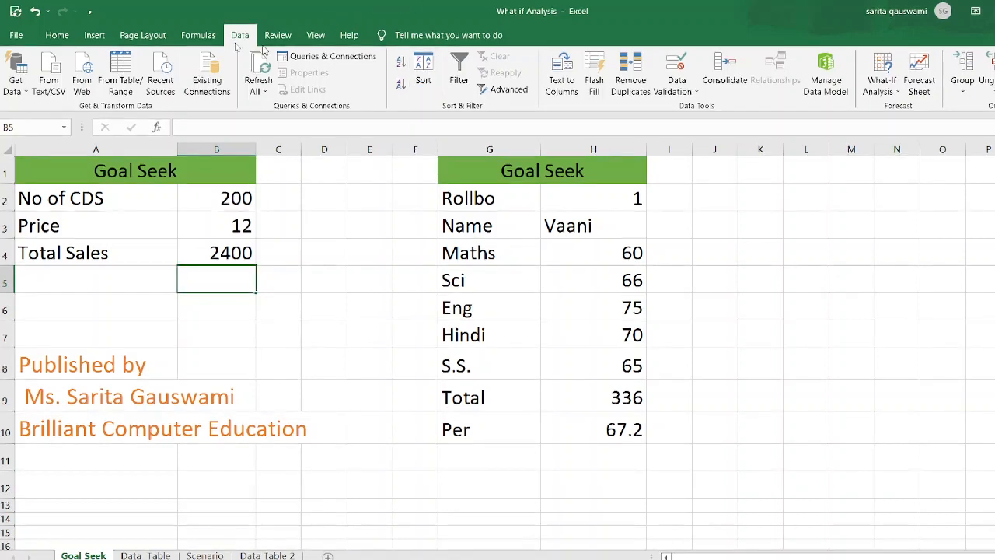
Step: Try Goal Seek on Total Sales in B4 with a target of 3500 by changing the number of CDs in B2, and discard the result
left_click(888, 91)
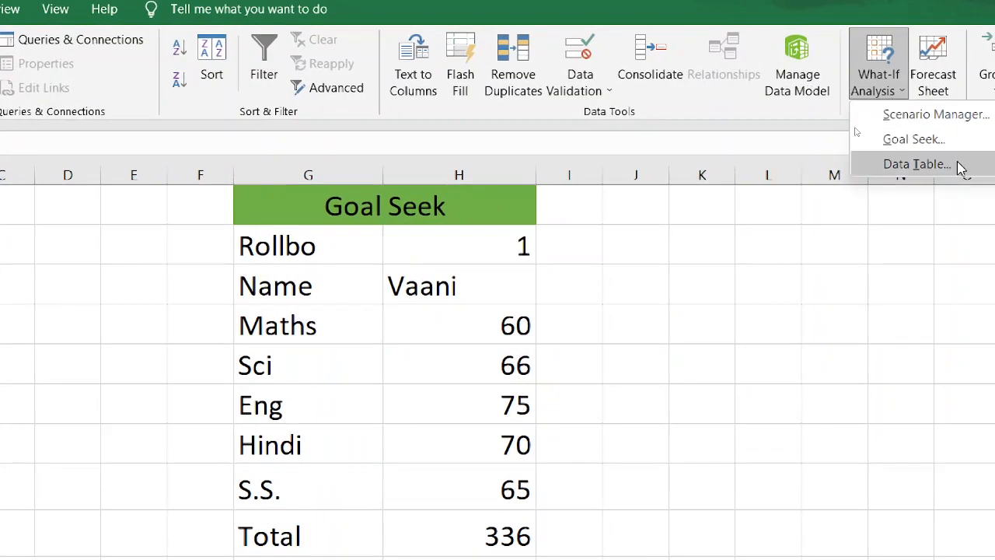
left_click(938, 137)
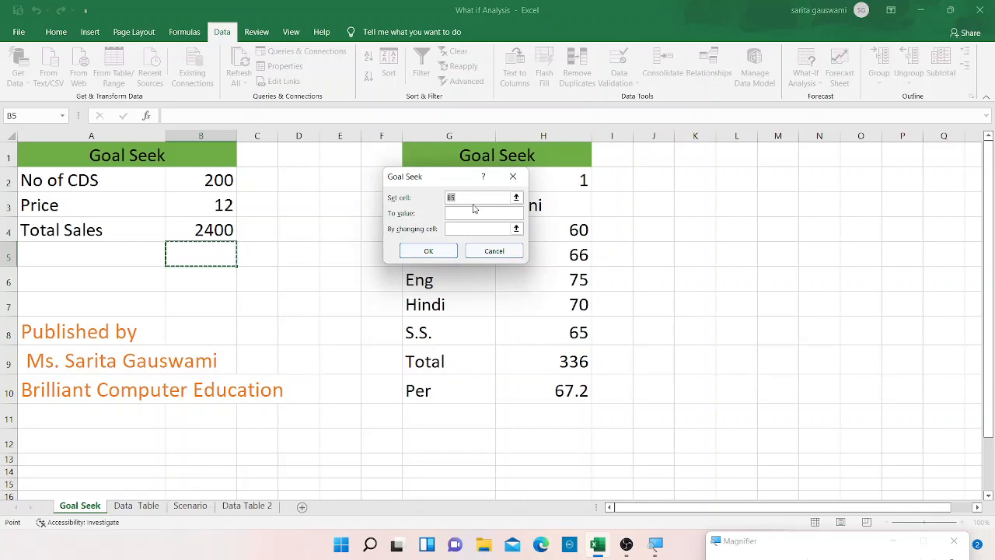
left_click(204, 236)
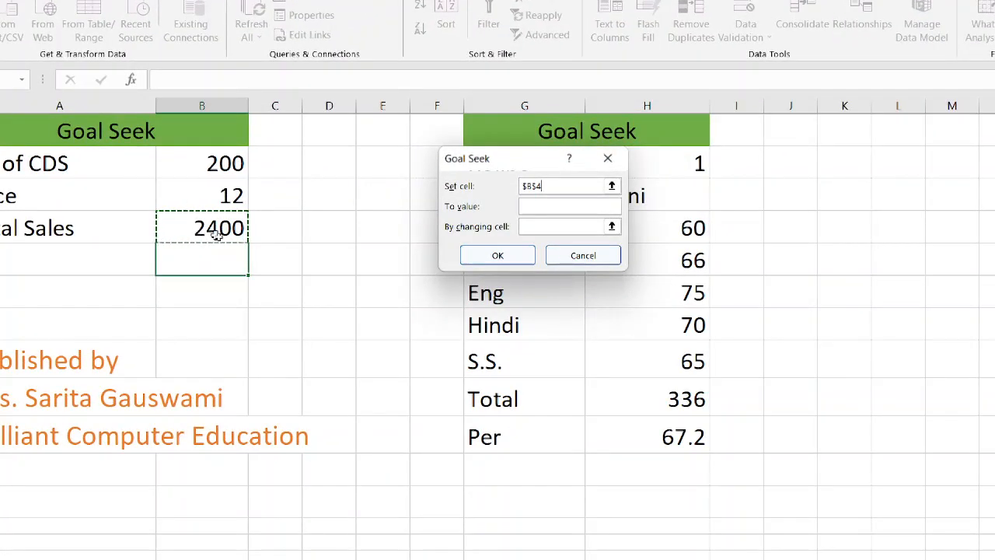
left_click(564, 205)
type("3500")
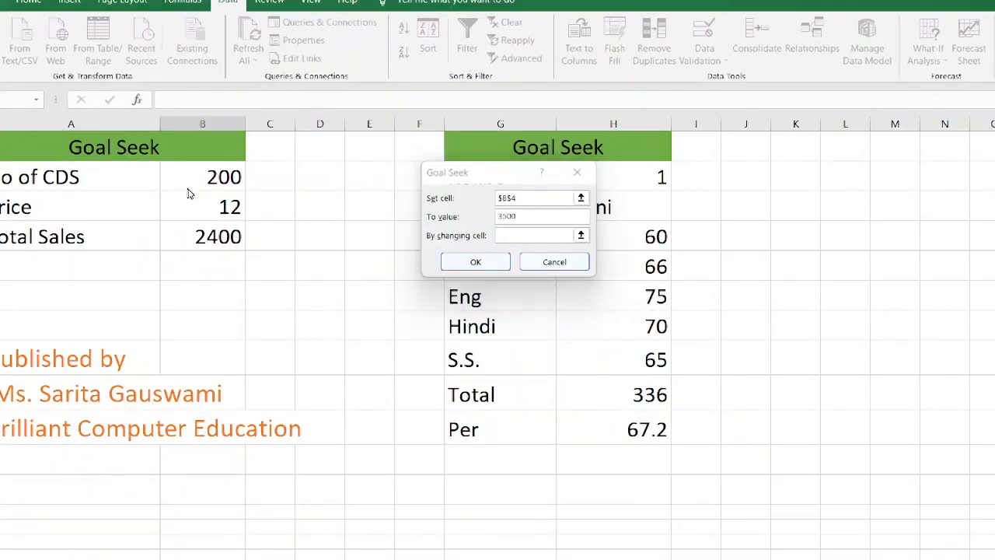
key("super")
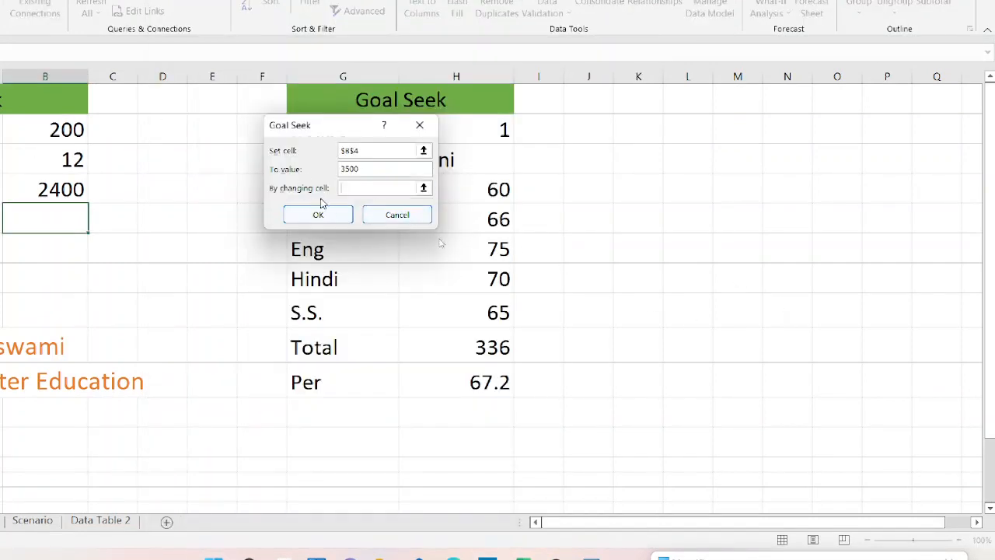
left_click(50, 129)
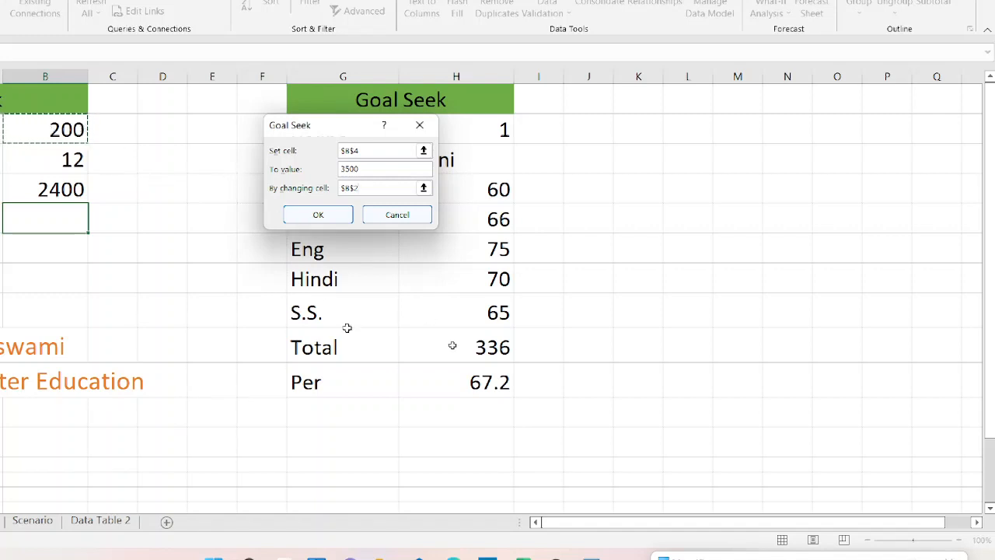
left_click(318, 217)
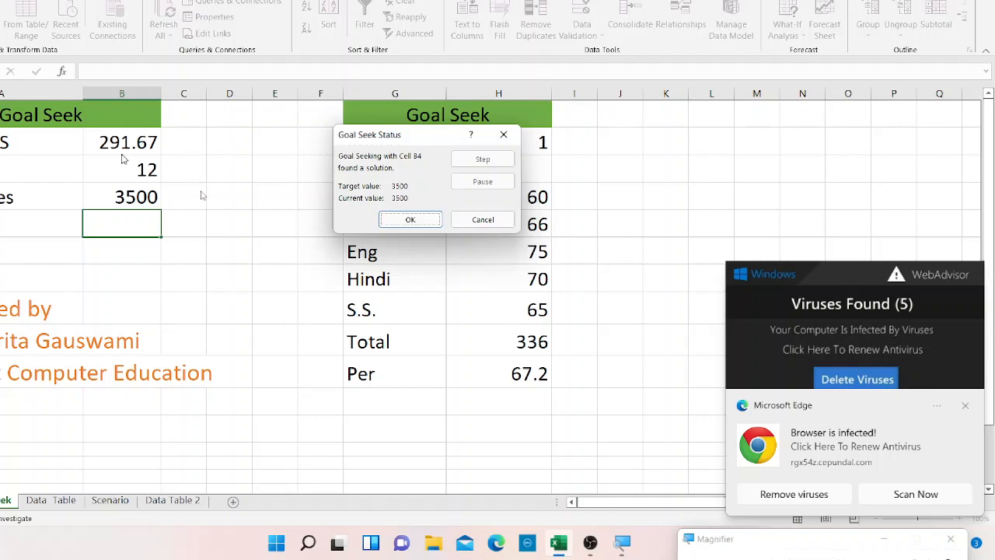
left_click(965, 406)
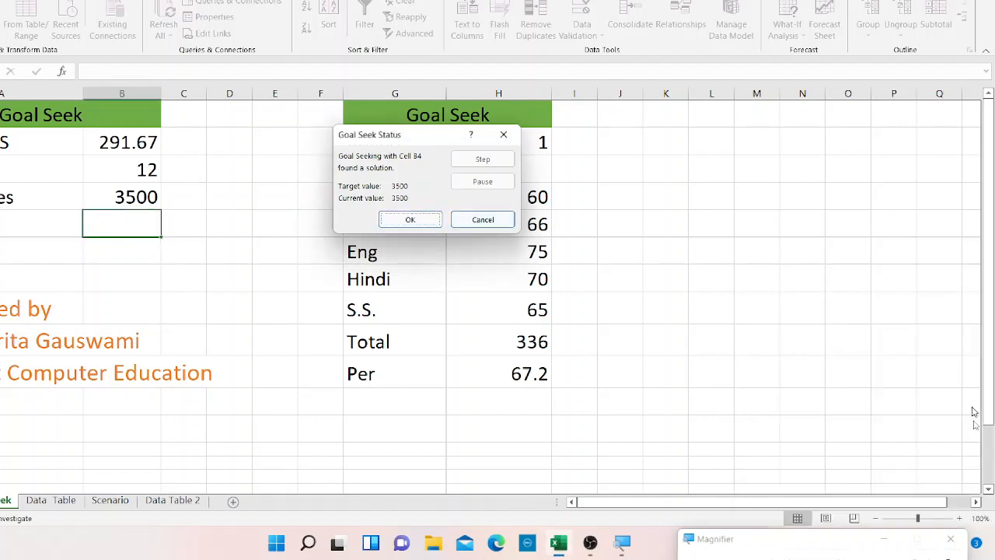
key("Escape")
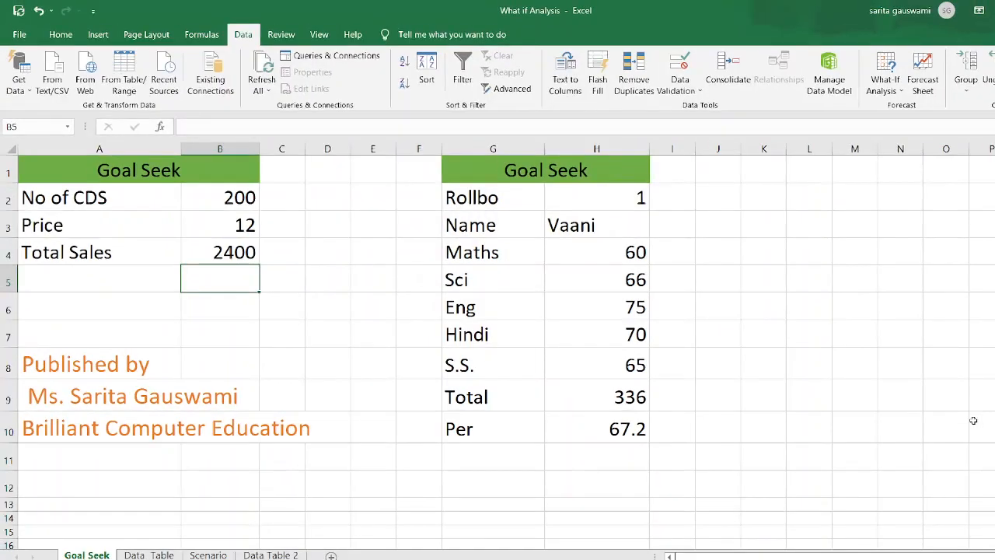
key("Up")
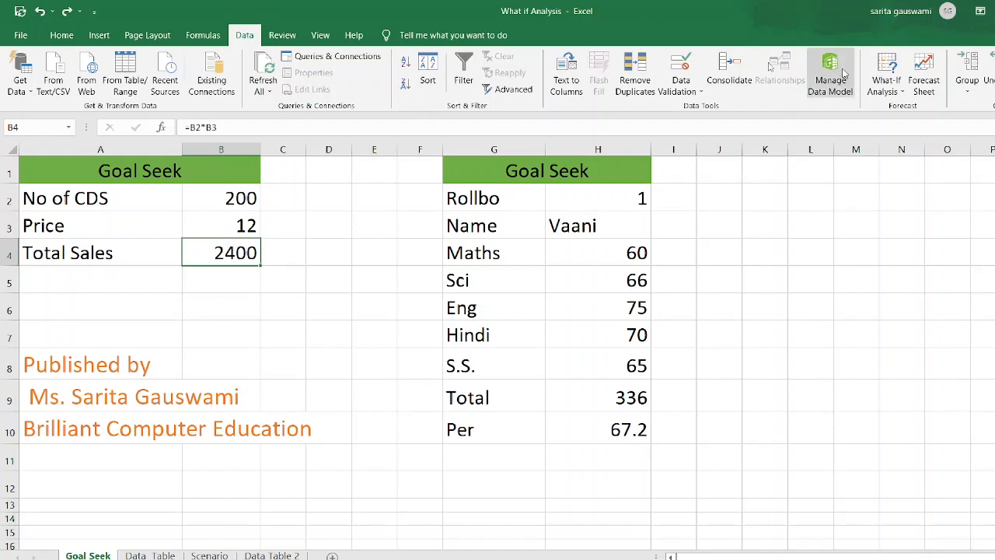
left_click(885, 87)
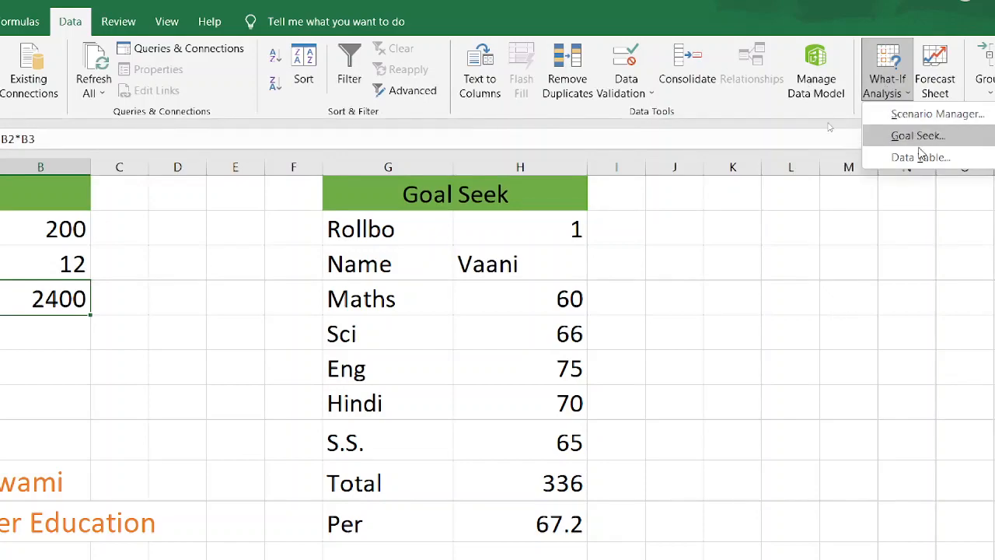
left_click(906, 125)
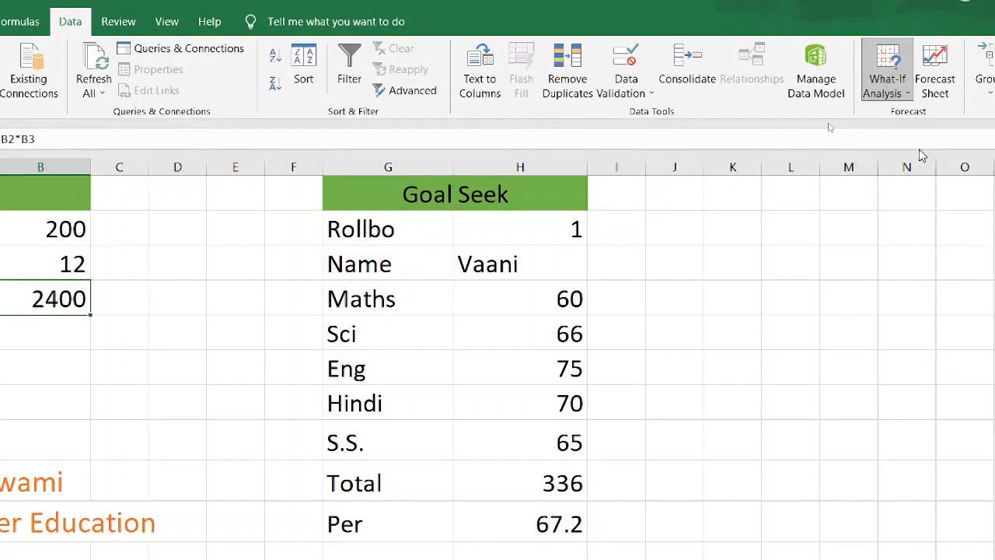
key("Escape")
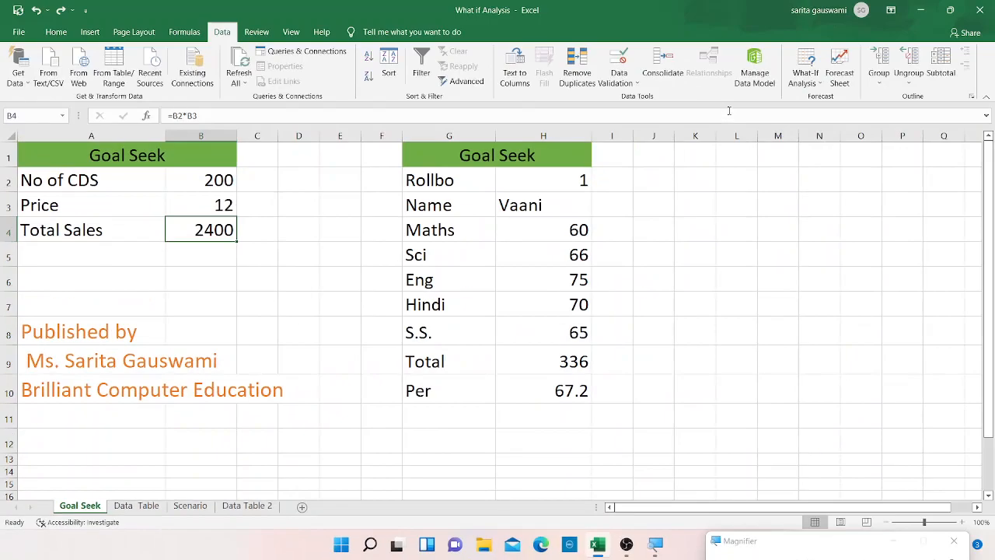
Step: Run Goal Seek on Total Sales in B4 with a target of 4000 by changing the price in B3, and keep the solution
left_click(805, 76)
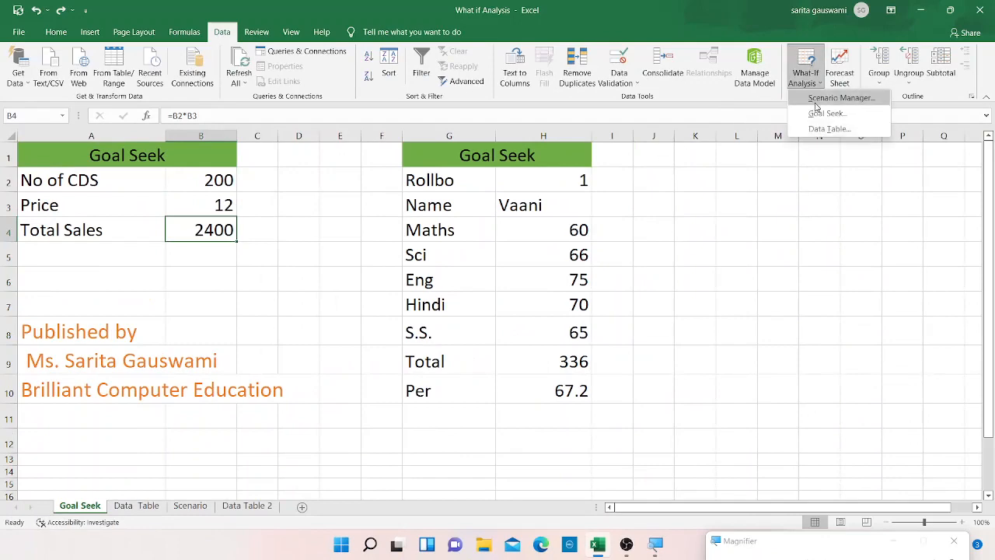
left_click(818, 114)
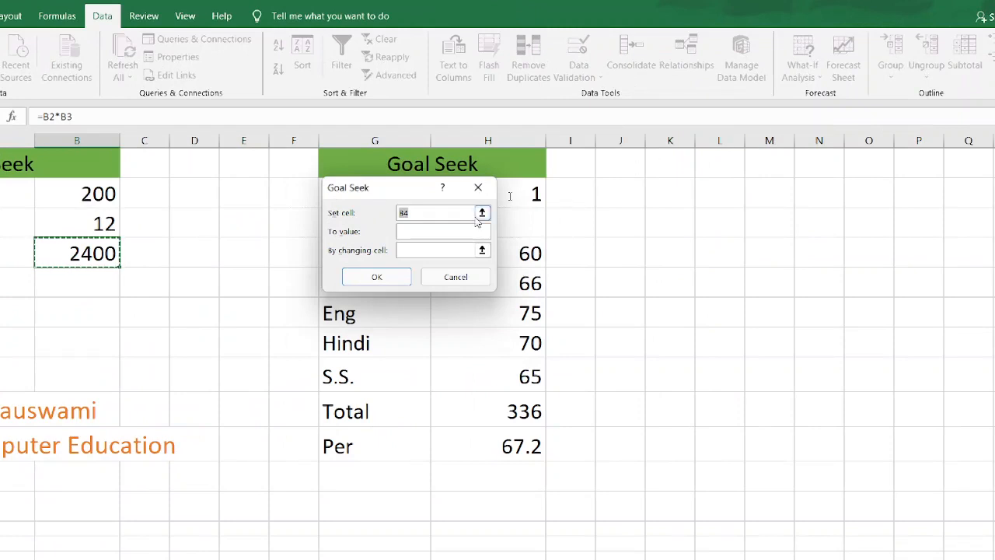
left_click(68, 257)
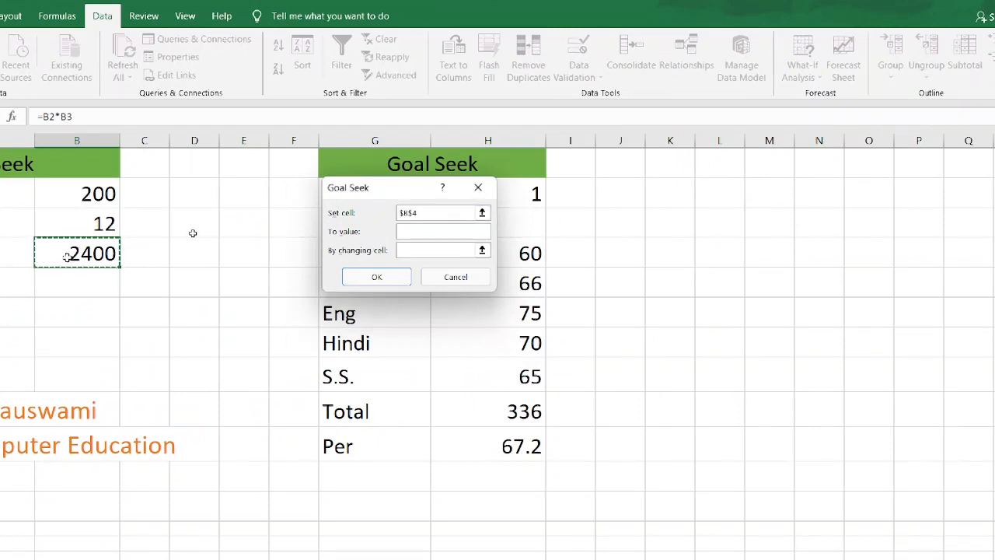
left_click(450, 230)
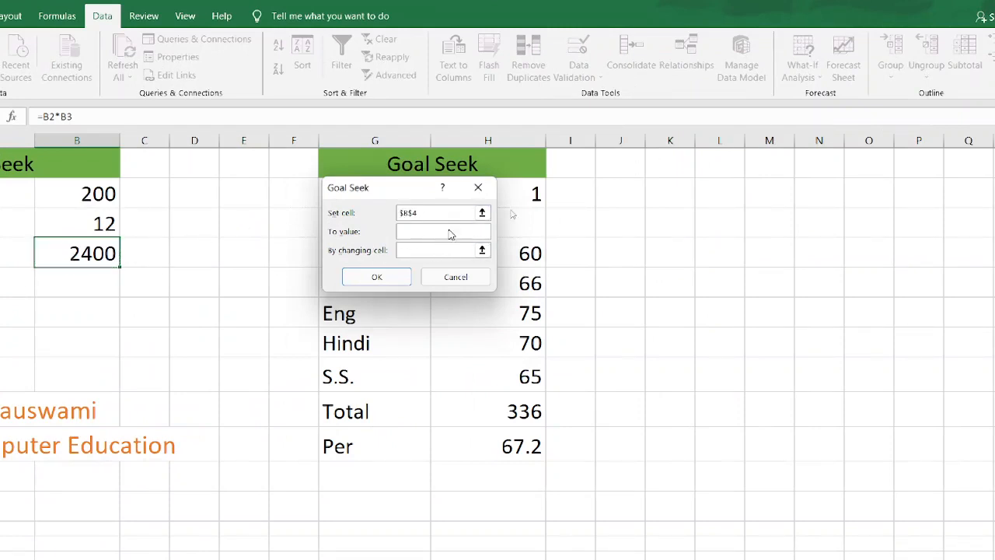
type("4000")
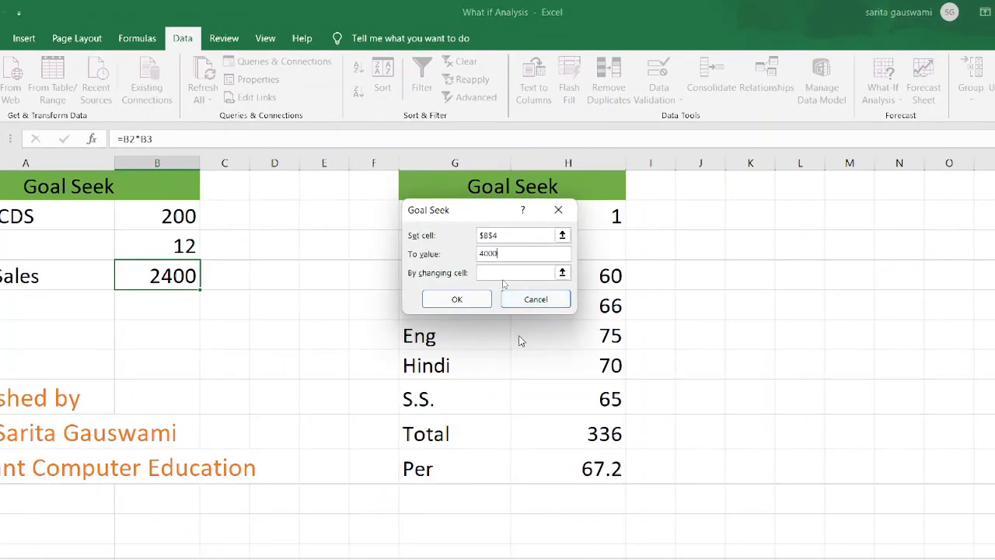
left_click(498, 271)
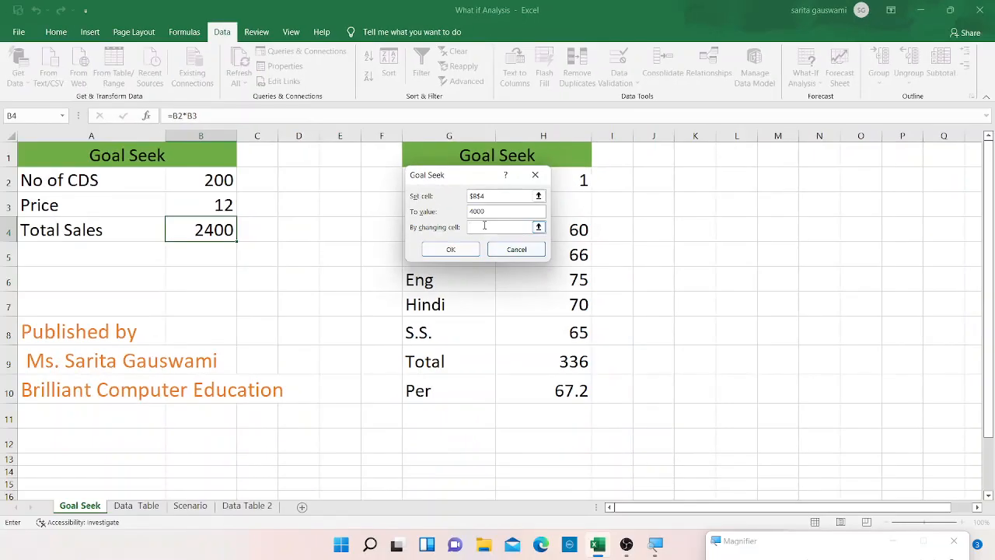
left_click(189, 245)
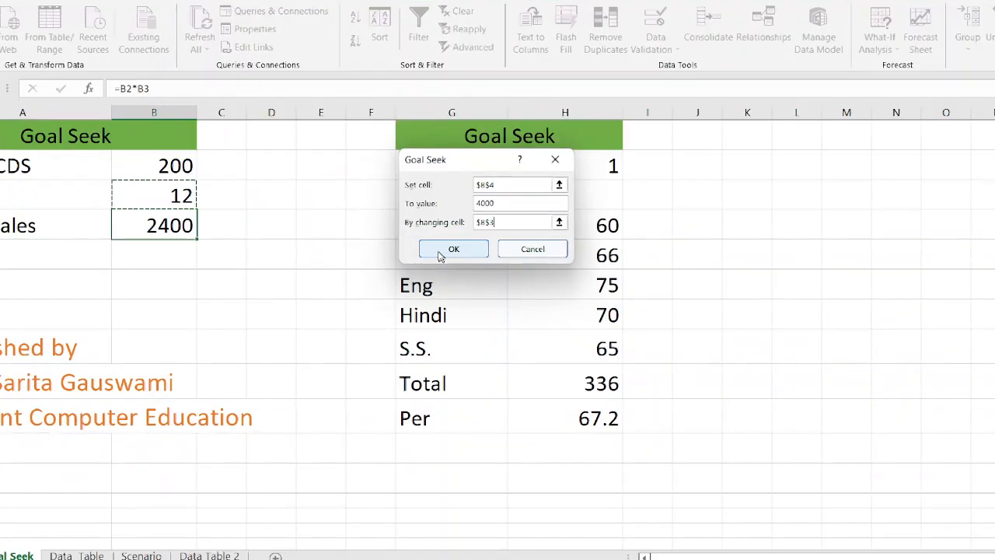
left_click(440, 255)
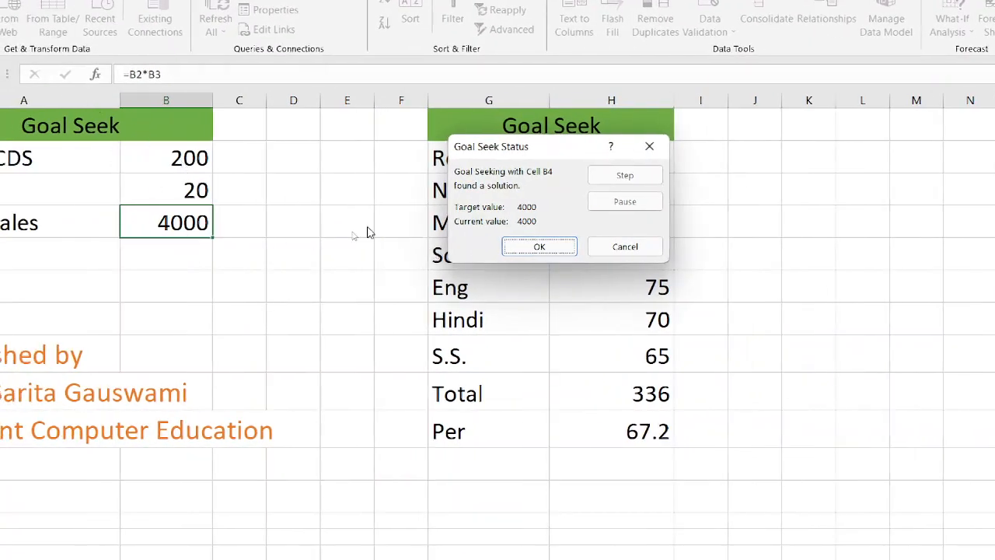
left_click(544, 248)
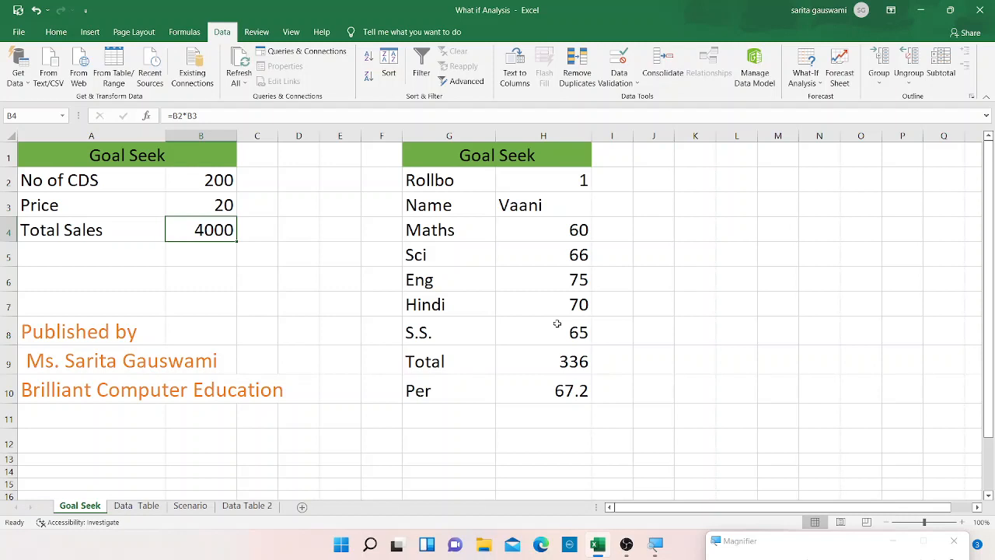
Step: Correct the misspelled label in cell G2 of the student marks table to Rollno
double_click(443, 186)
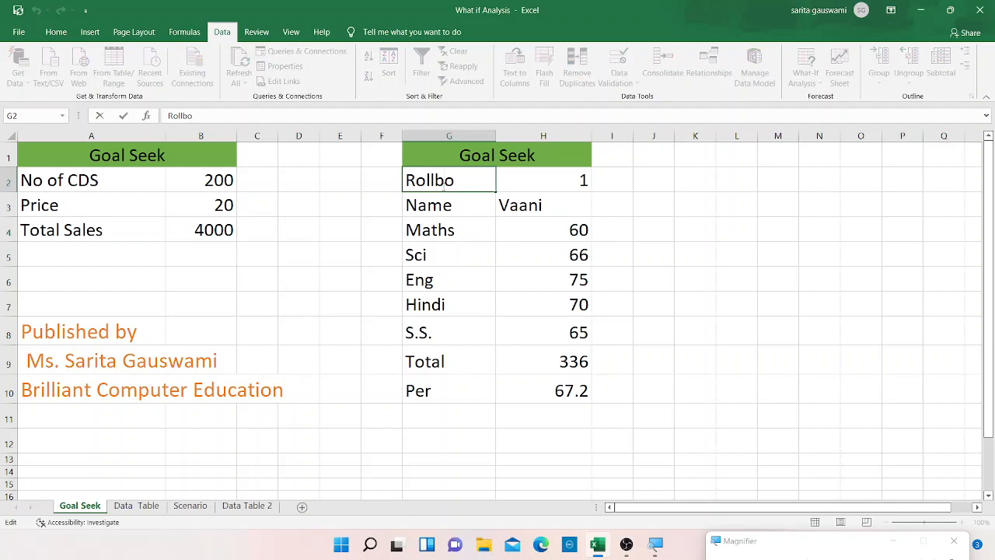
key("BackSpace")
type("n")
left_click(529, 312)
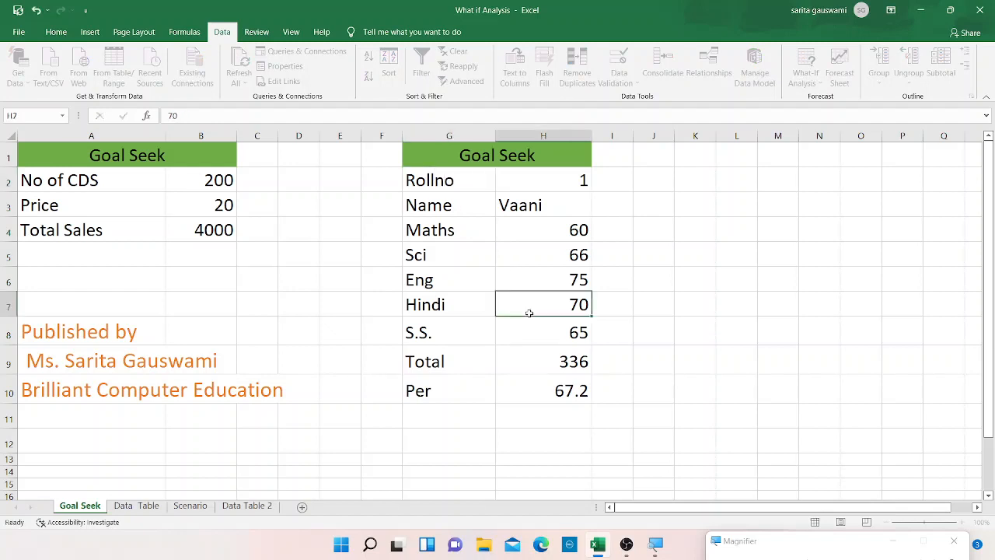
Step: Review the student's entries and clear the S.S. mark in cell H8 of the marks table
left_click(548, 195)
left_click(551, 181)
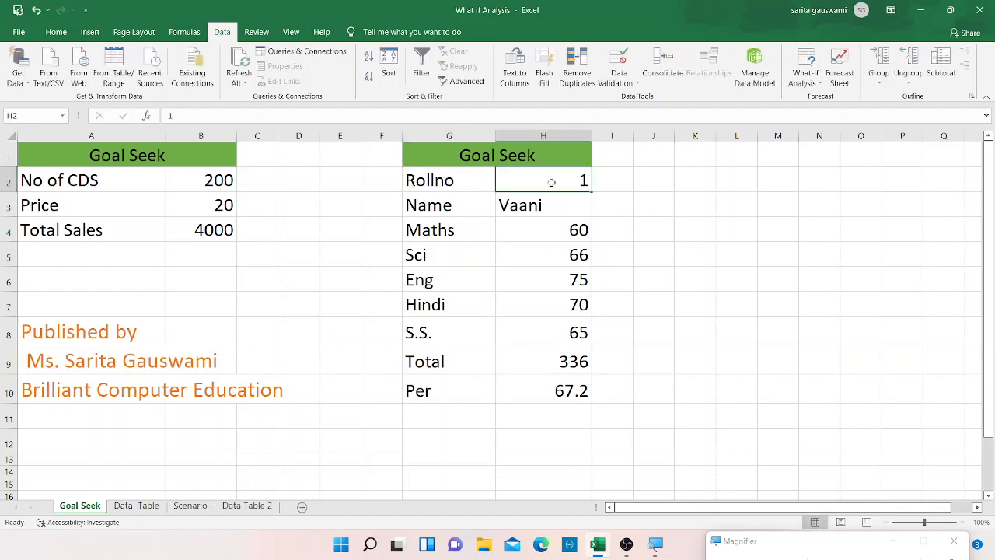
left_click(541, 212)
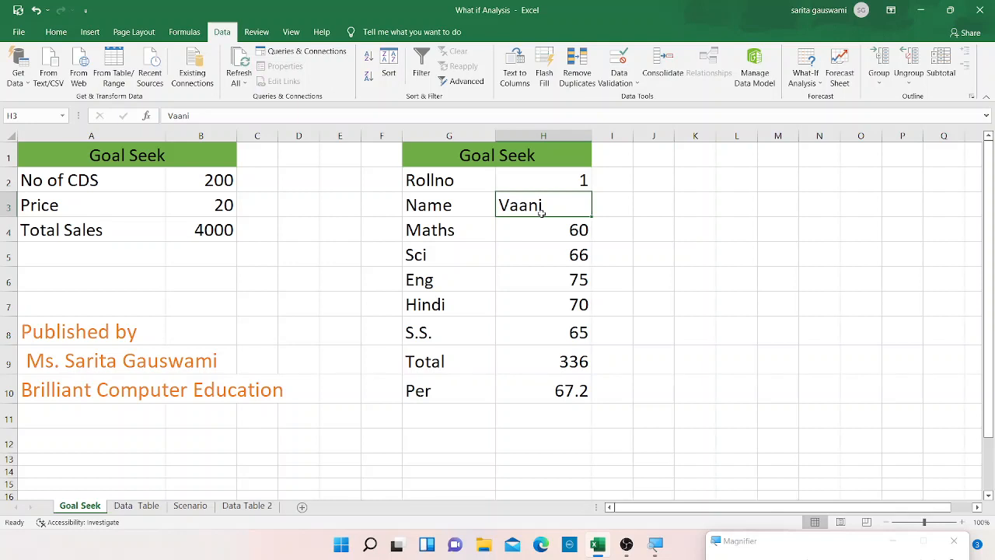
left_click(557, 250)
left_click(560, 303)
left_click(551, 328)
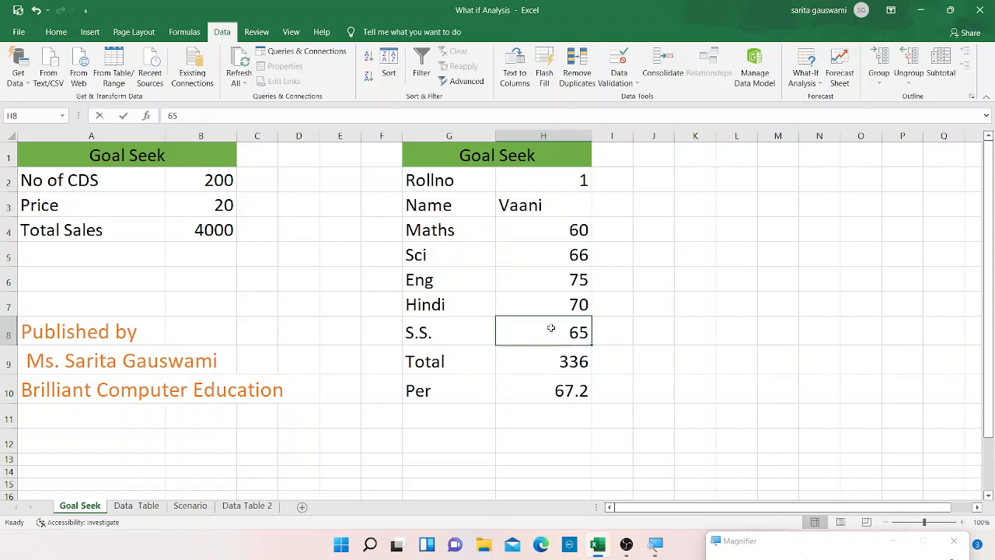
key("BackSpace")
left_click(676, 381)
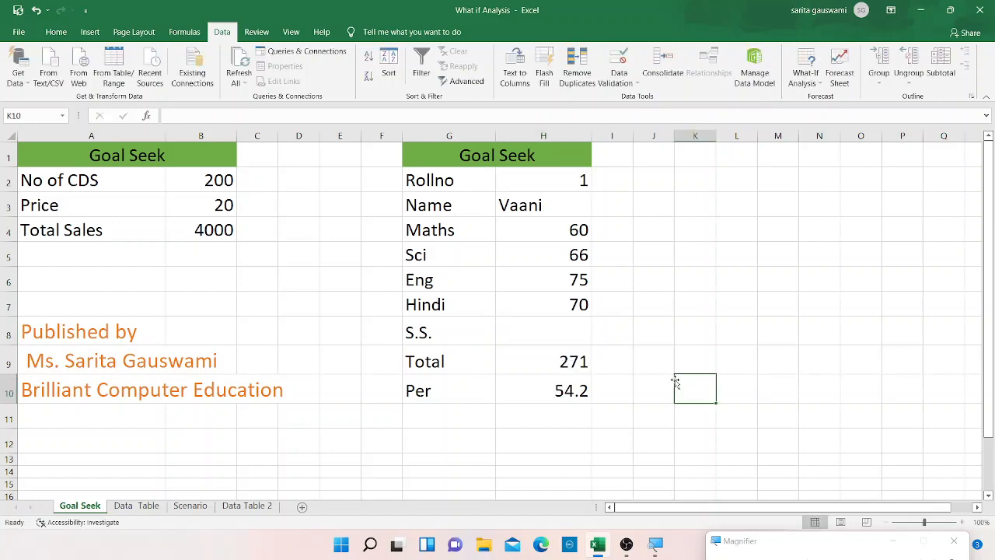
Step: Check the percentage formula in H10, and set the Maths mark to 80 and the Sci mark to 81
left_click(565, 390)
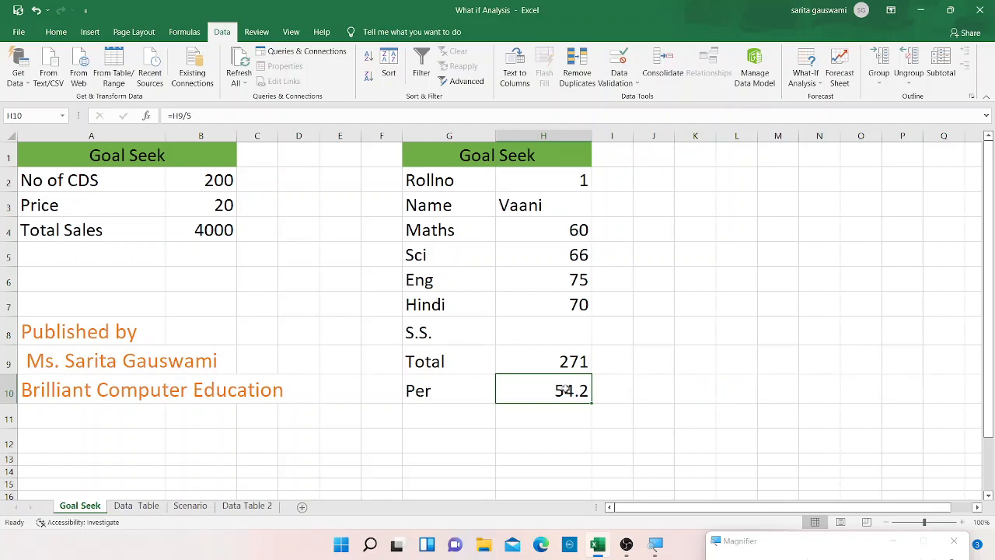
left_click(577, 222)
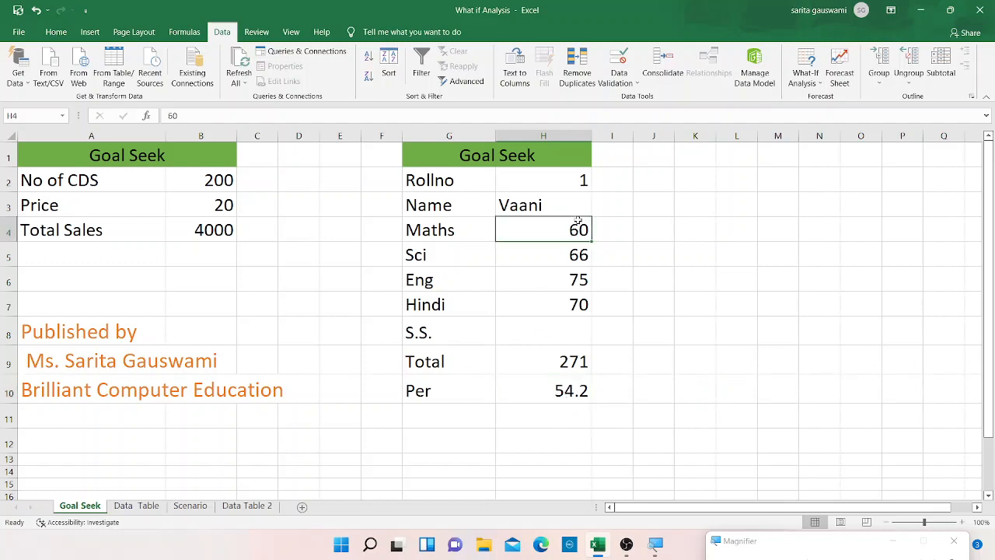
type("80")
key("Return")
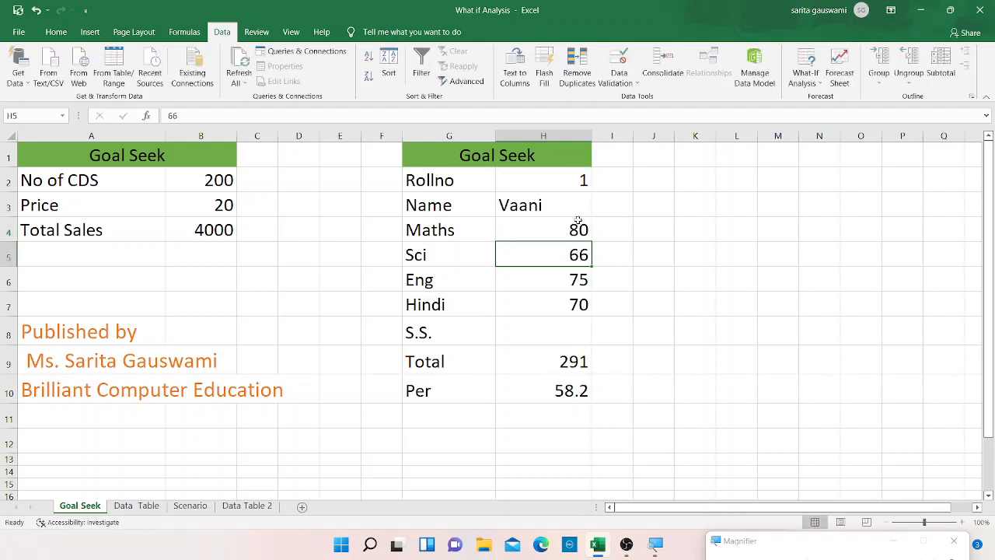
type("81")
key("Return")
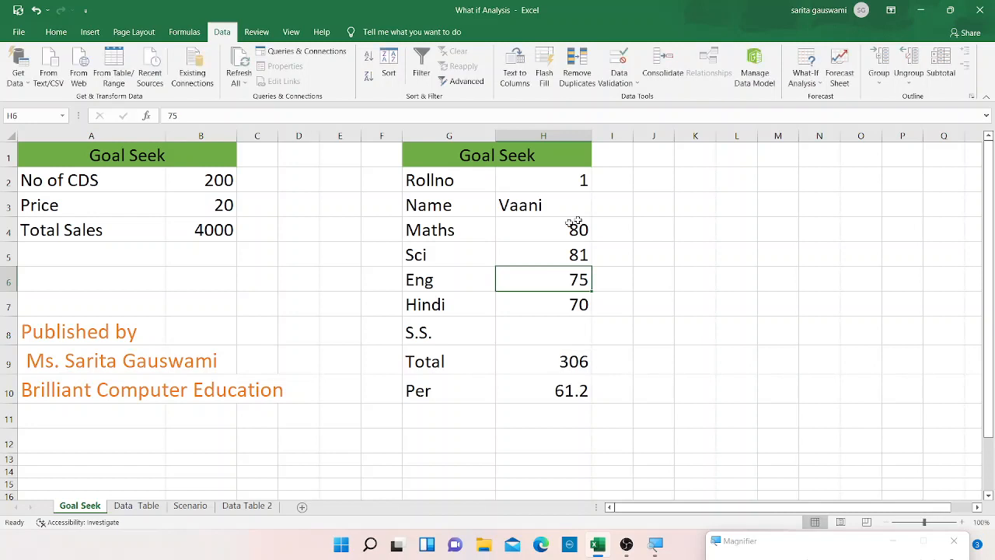
Step: Start Goal Seek for the marks table with the percentage in H10 as the set cell and 70 as the target value
left_click(568, 309)
left_click(564, 323)
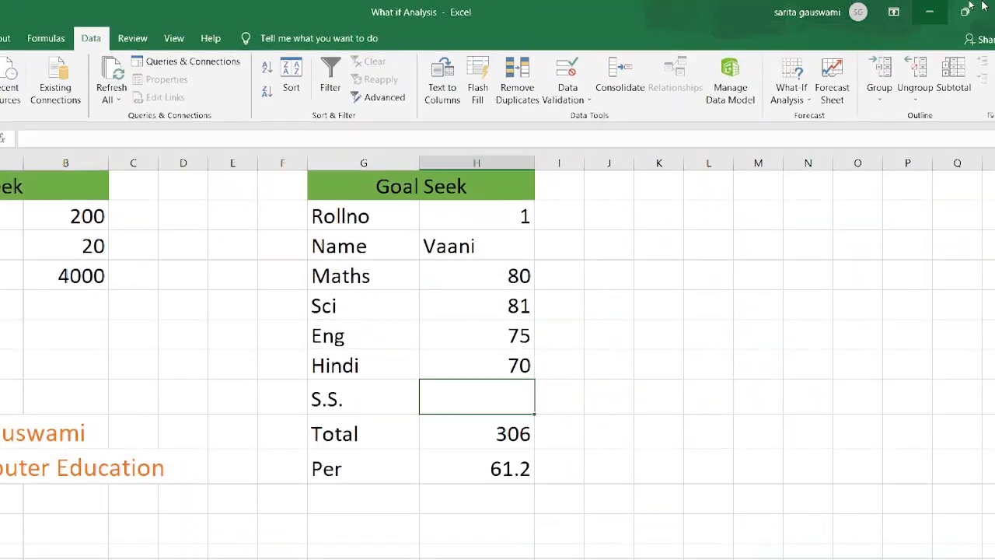
left_click(781, 92)
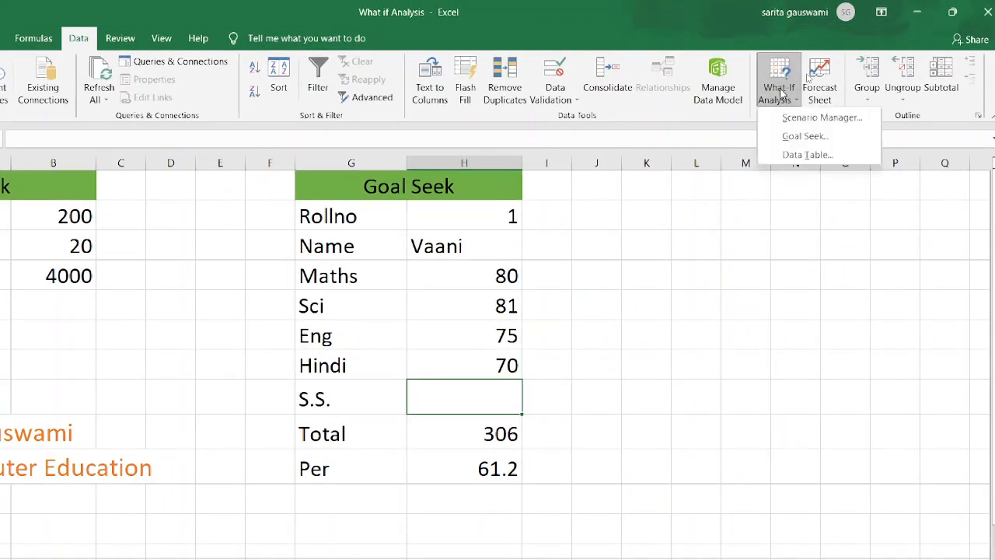
left_click(787, 133)
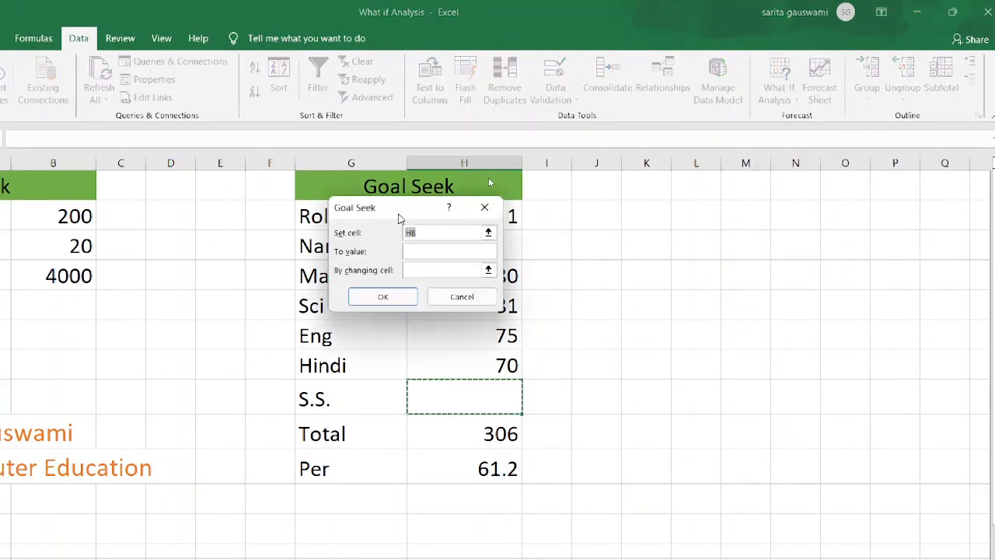
left_click_drag(400, 218, 670, 241)
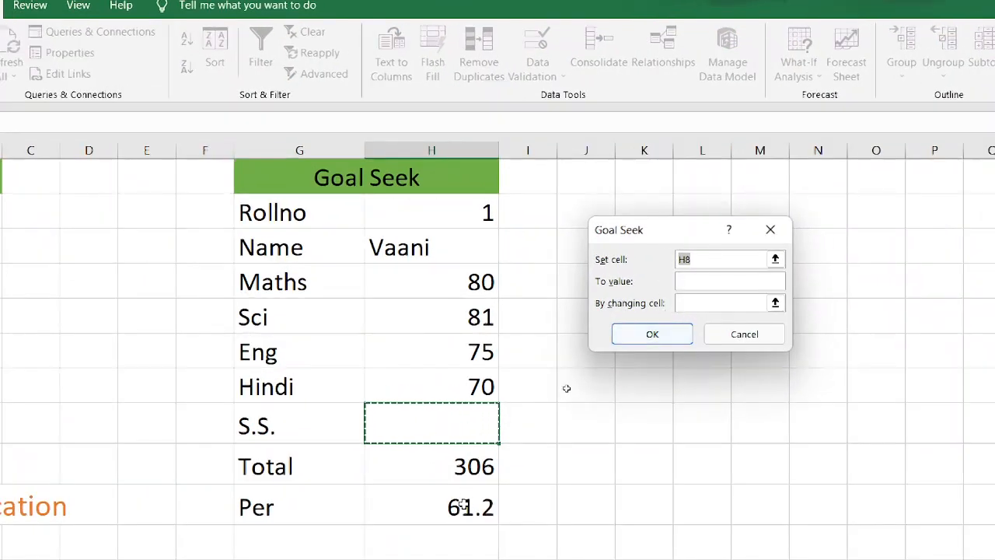
left_click(467, 506)
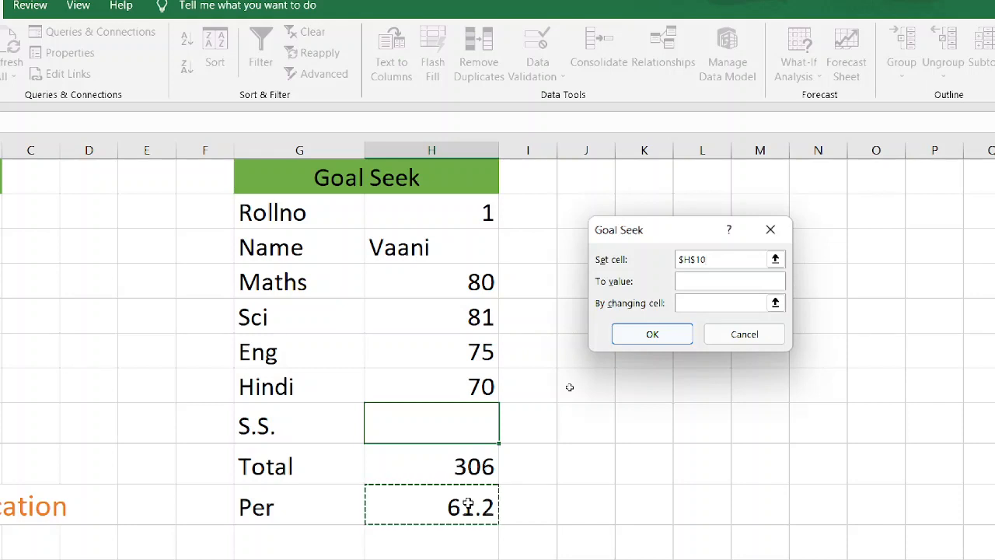
left_click(713, 282)
type("70")
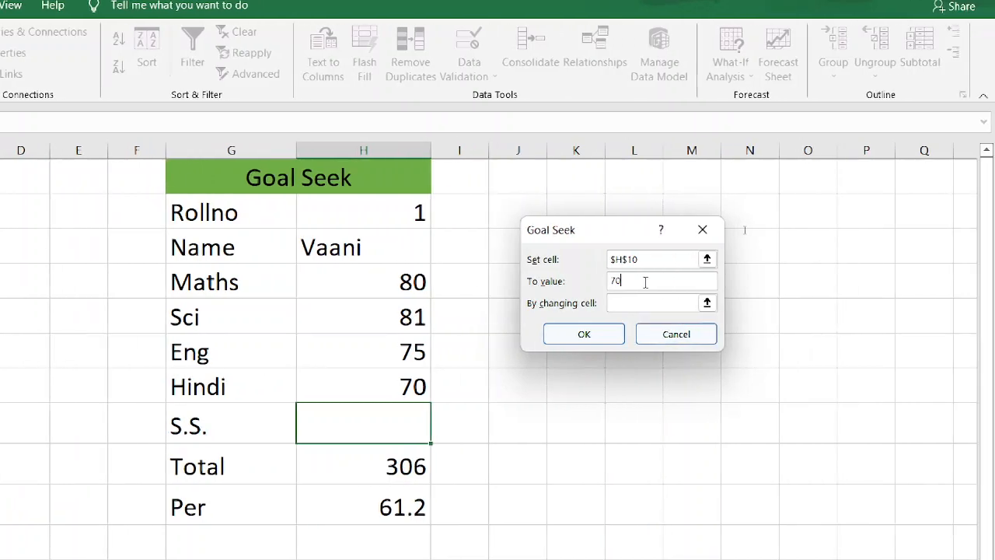
type(".")
type("0")
left_click(619, 299)
key("BackSpace")
key("BackSpace")
Step: Choose the empty S.S. mark in H8 as the changing cell, run Goal Seek and keep the solution
left_click(630, 302)
left_click(409, 418)
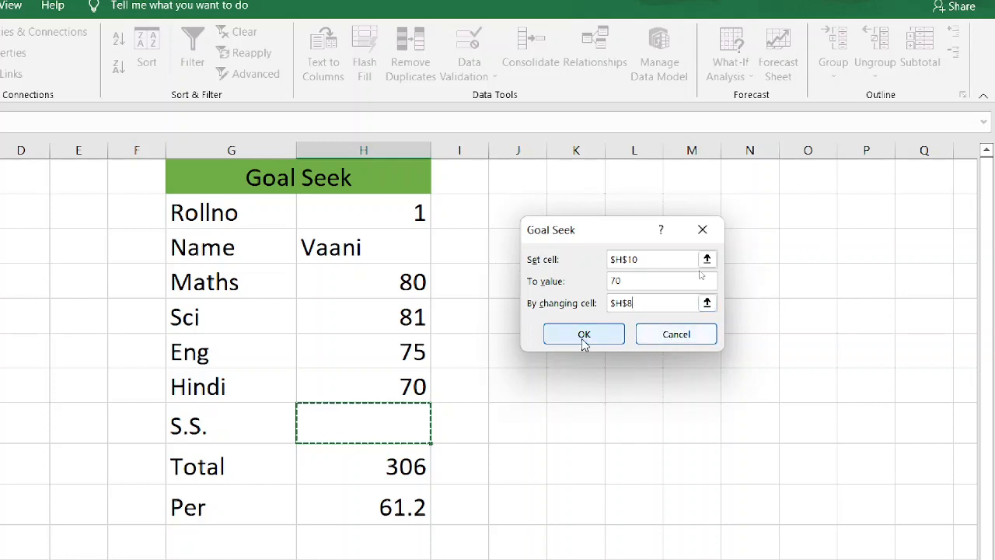
left_click(585, 336)
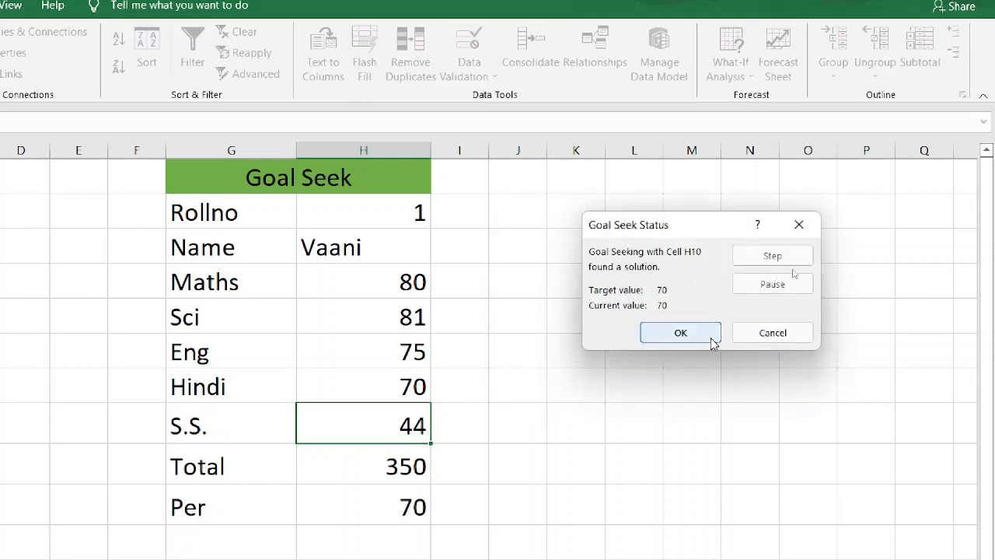
left_click(680, 333)
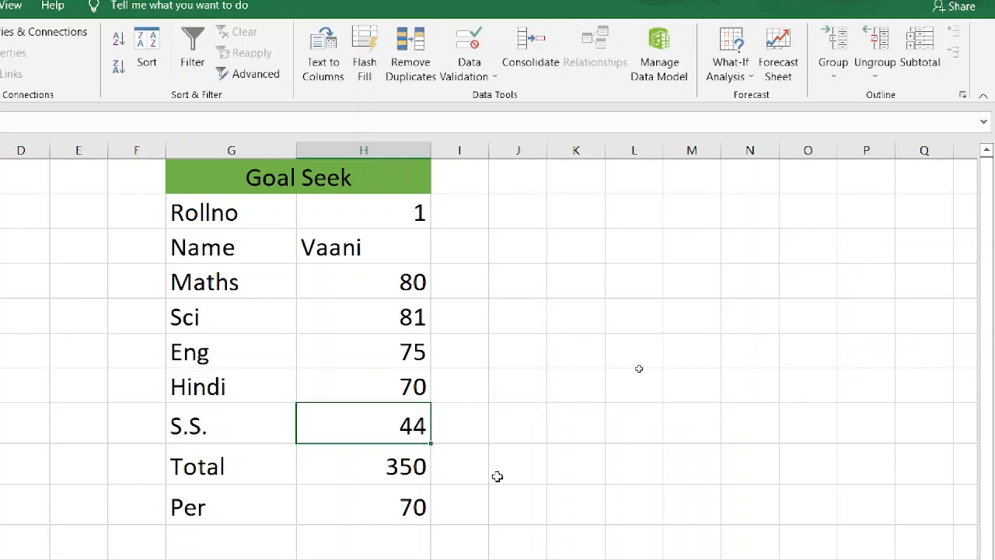
key("super+minus")
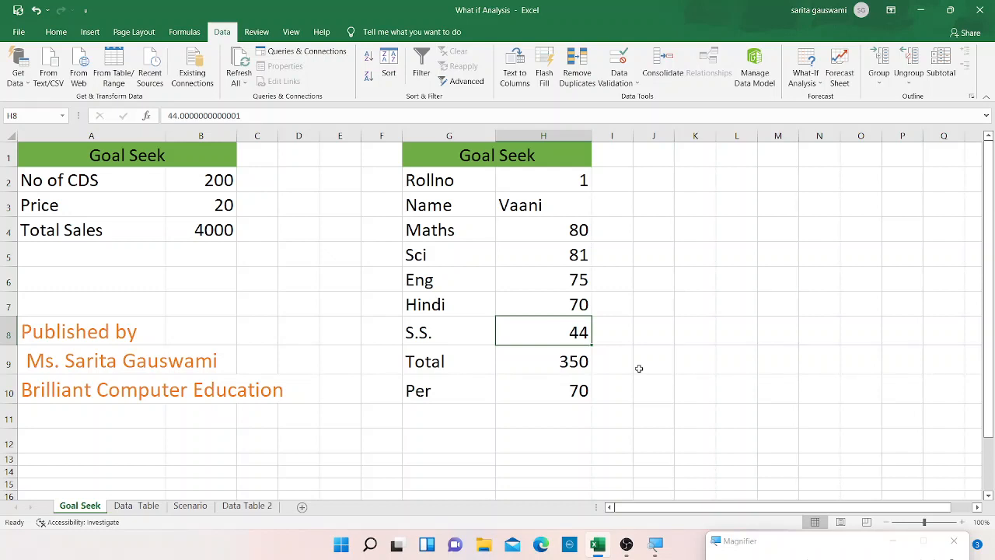
left_click(814, 84)
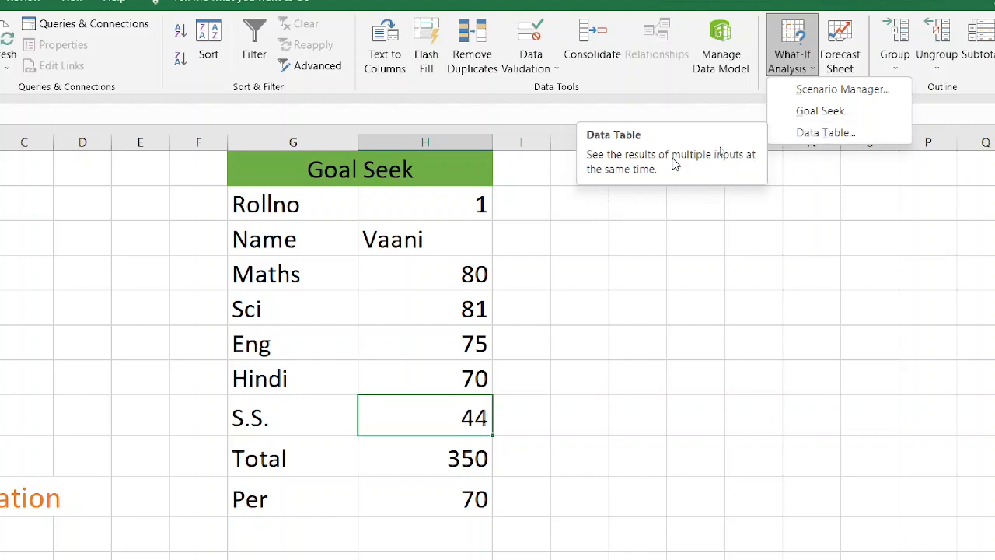
key("super")
key("super")
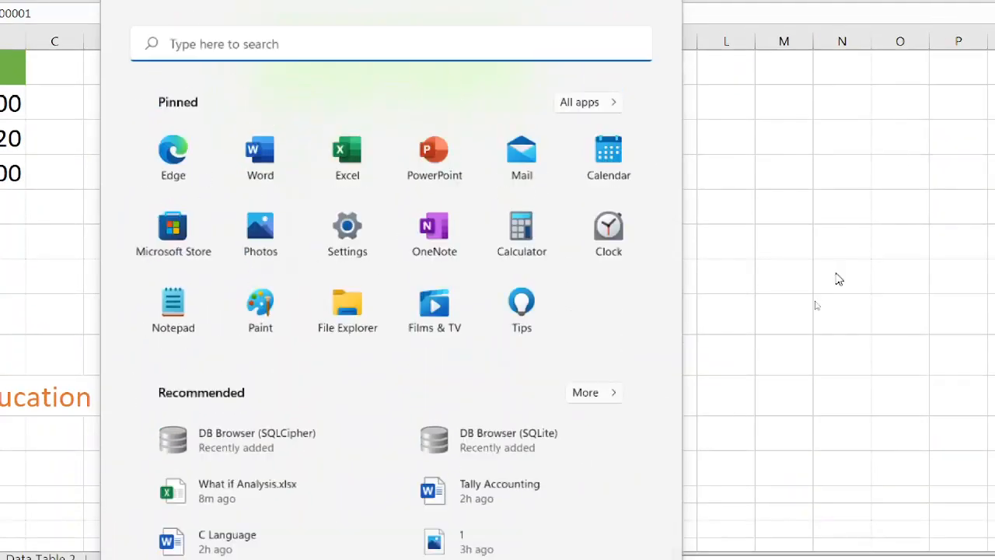
key("super+minus")
key("super+minus")
key("super+minus")
key("super+minus")
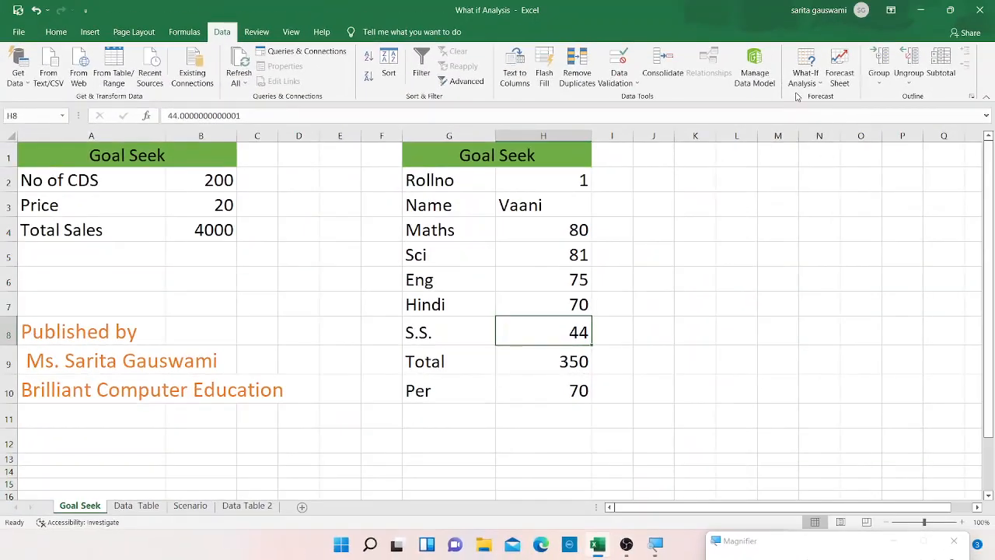
left_click(803, 88)
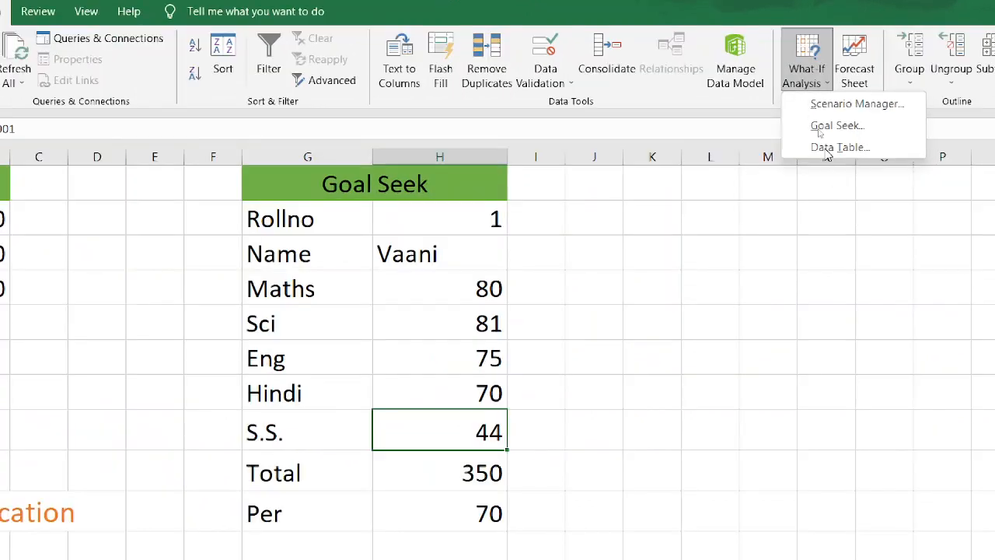
left_click(823, 146)
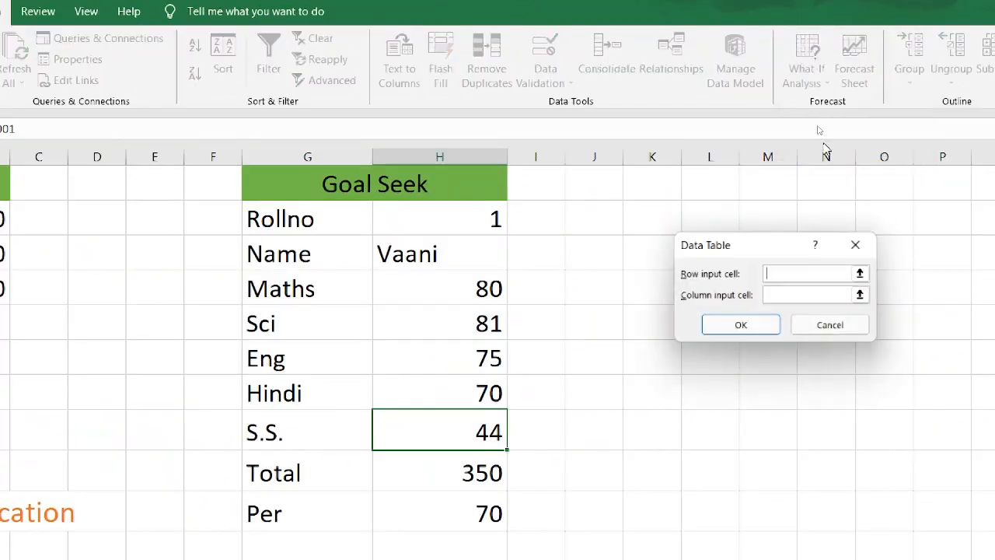
left_click(859, 340)
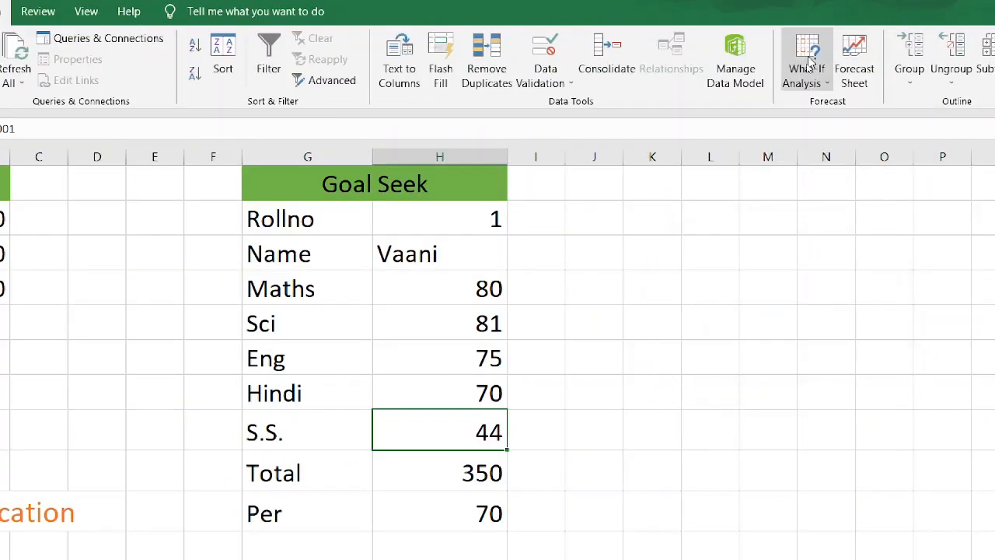
left_click(810, 90)
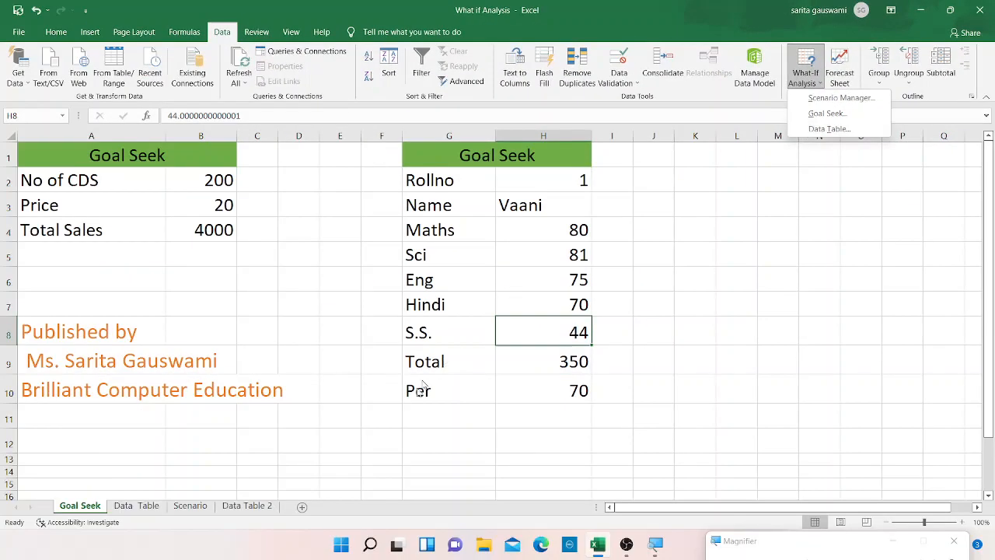
Step: Switch to the Data Table sheet and inspect the number of CDs in B4 and the price in B5
left_click(155, 507)
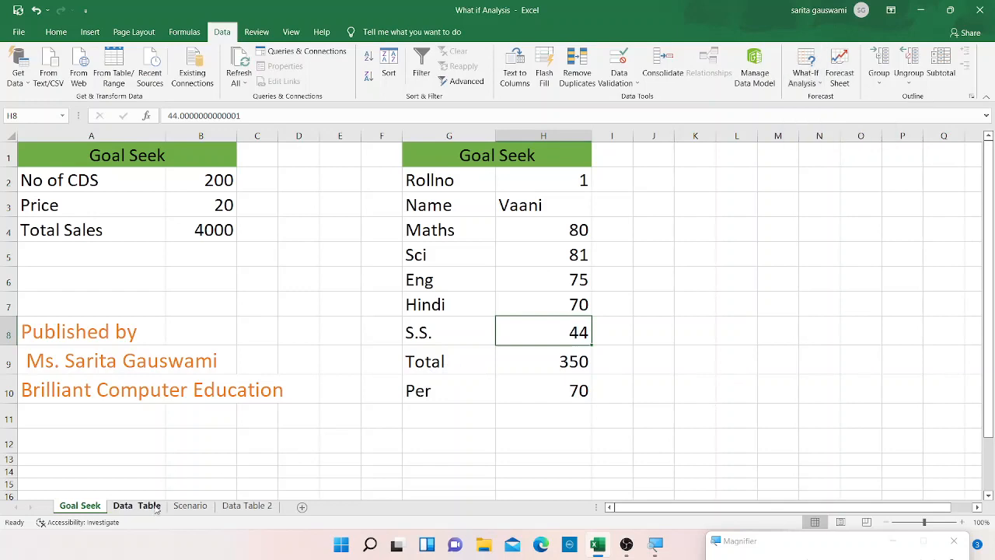
left_click(155, 507)
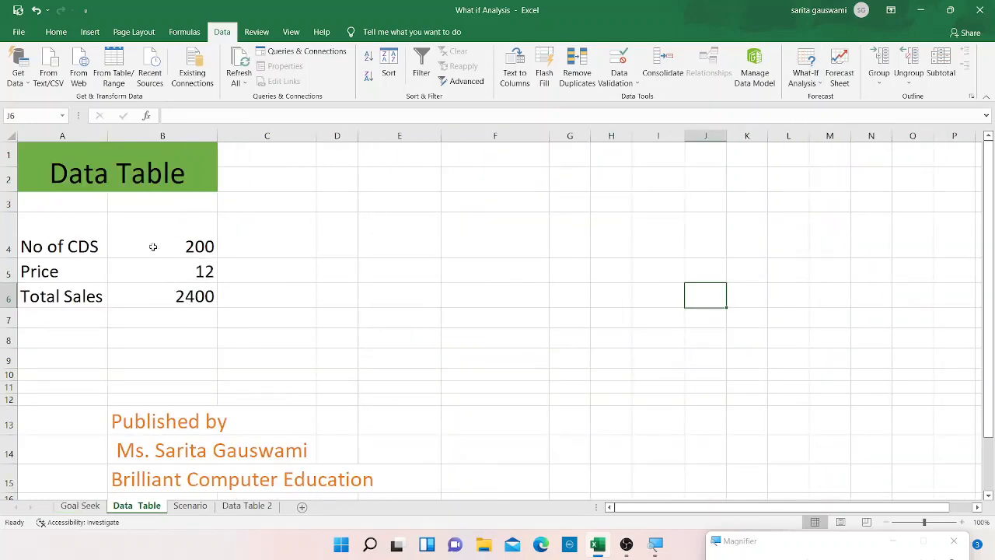
left_click(193, 246)
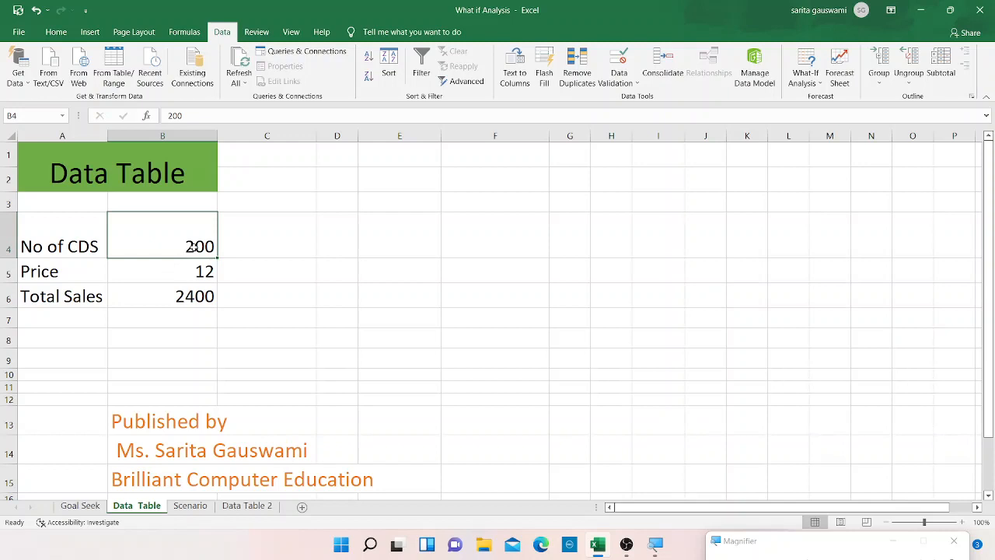
left_click(199, 271)
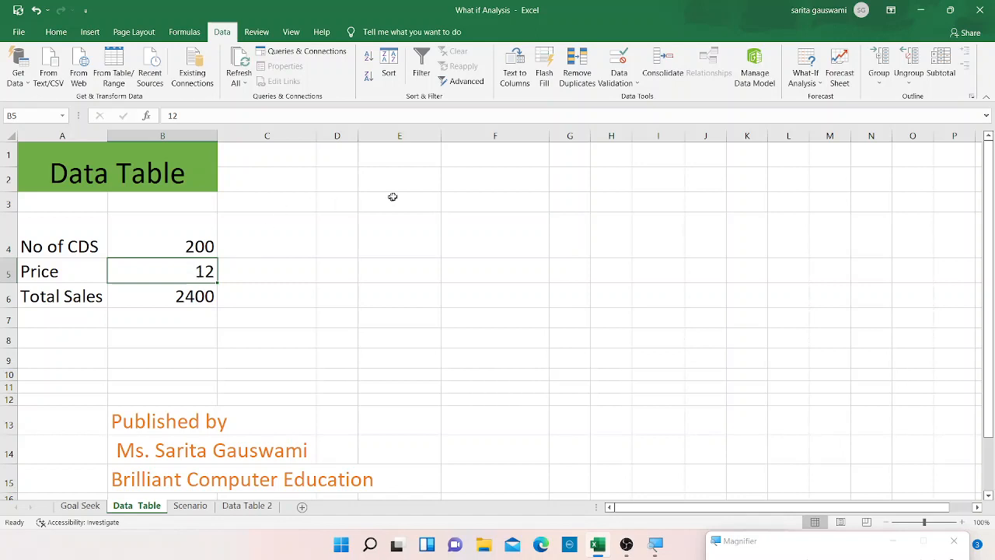
Step: Enter the heading No.of CDS in cell E3 and the first quantity 250 in cell E5
left_click(426, 180)
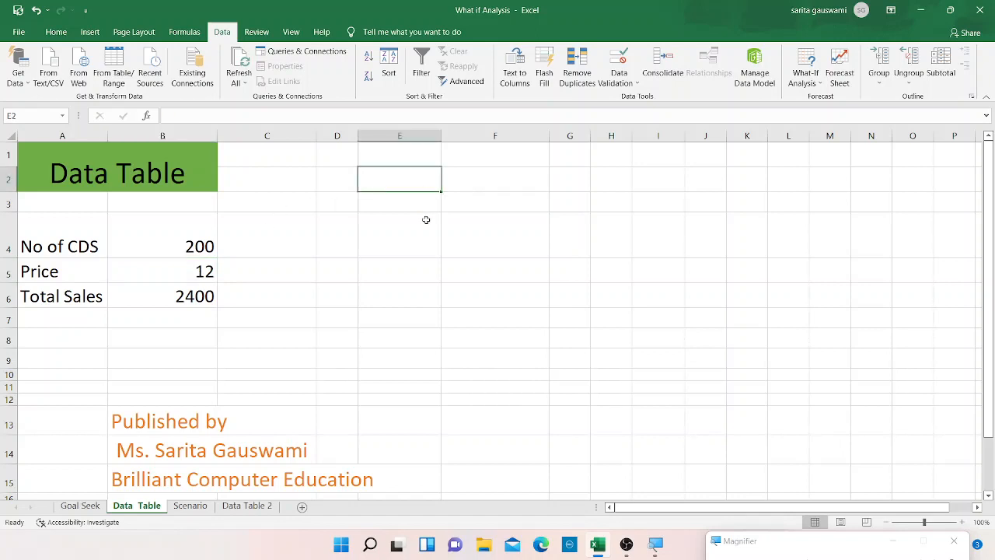
left_click(440, 197)
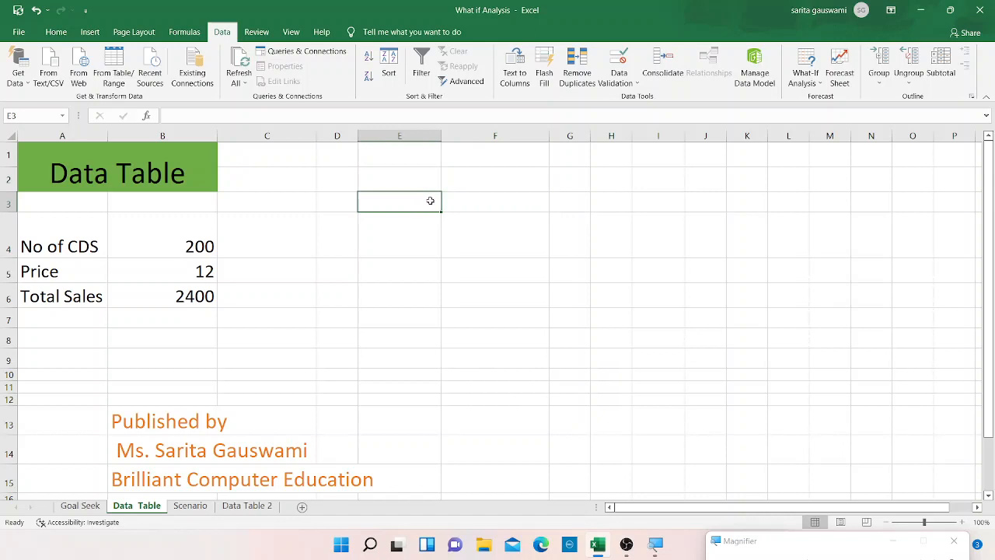
type("No.of ")
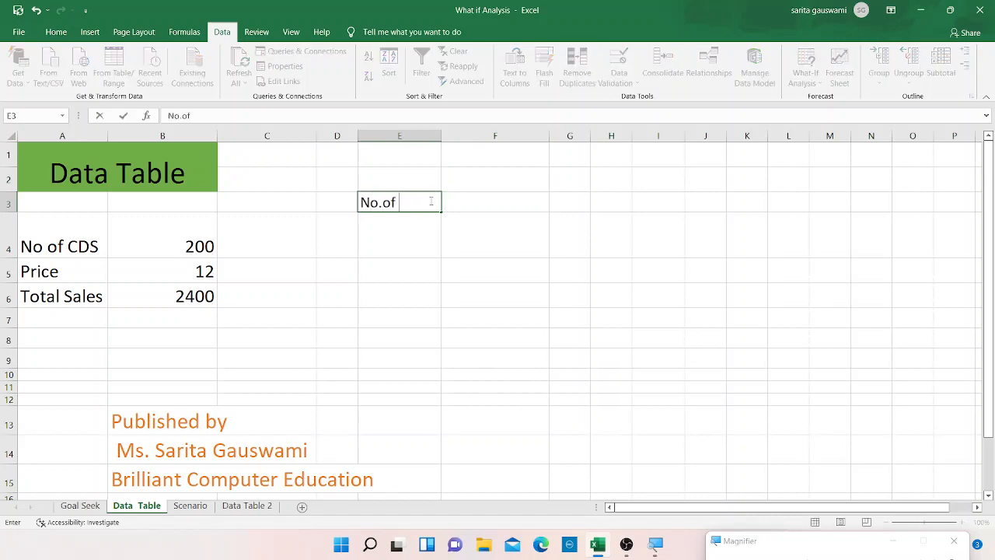
type("CDS")
key("Return")
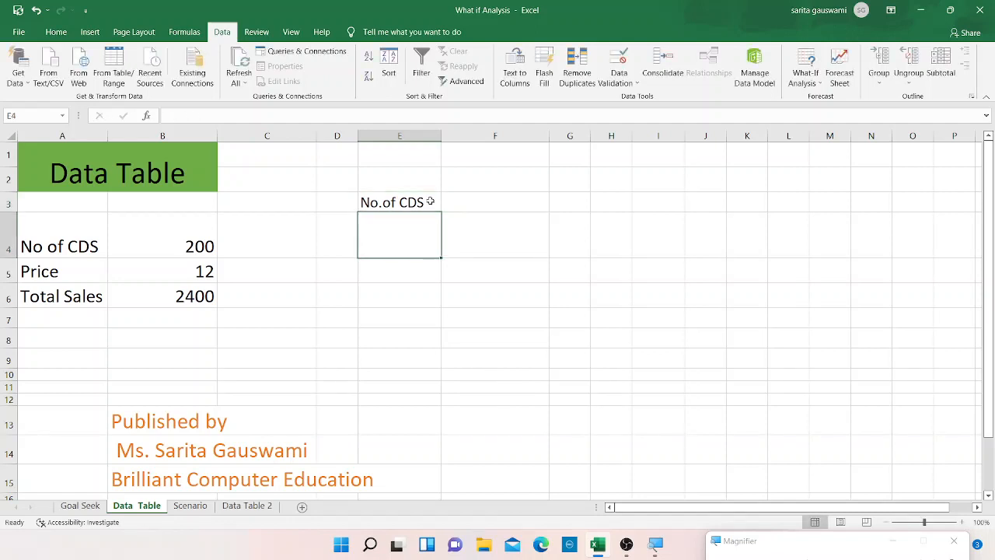
left_click(419, 271)
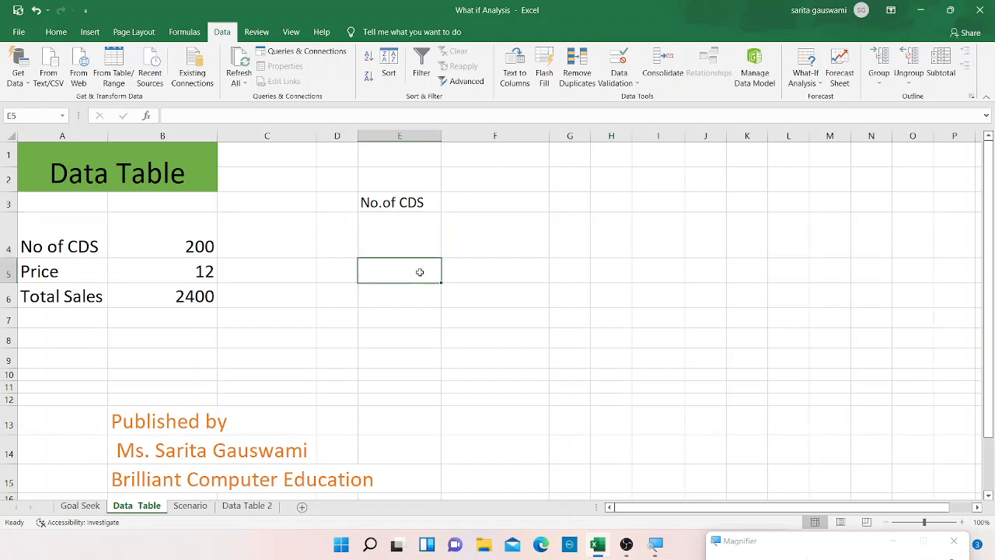
type("250")
key("Return")
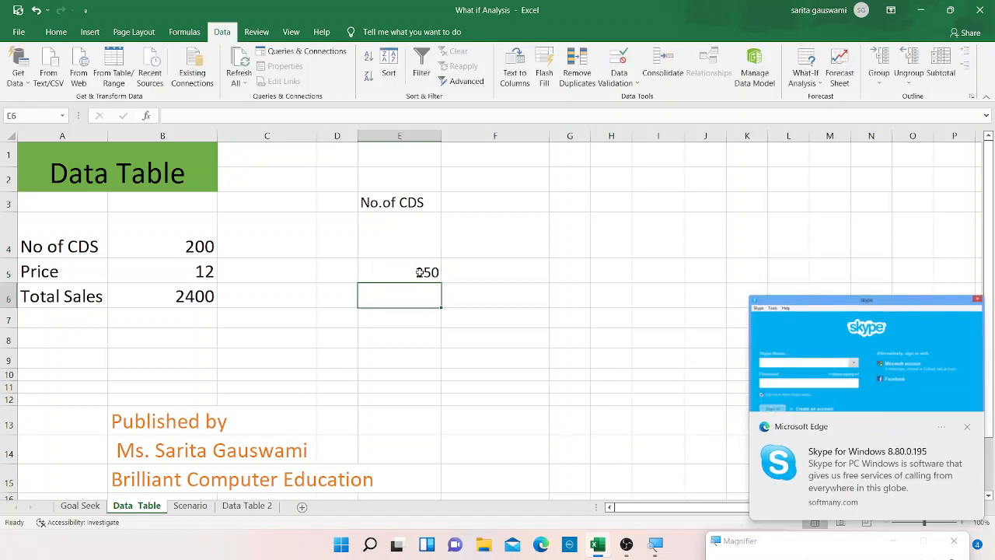
Step: Enter the remaining CD quantities 270, 300, 350 and 220 in cells E6 to E9
type("270")
key("Return")
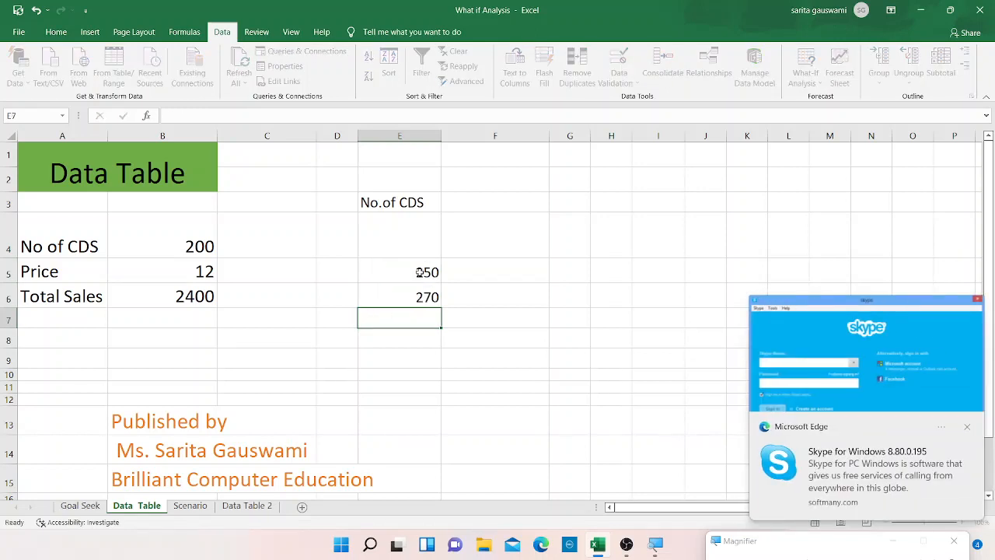
type("300")
key("Return")
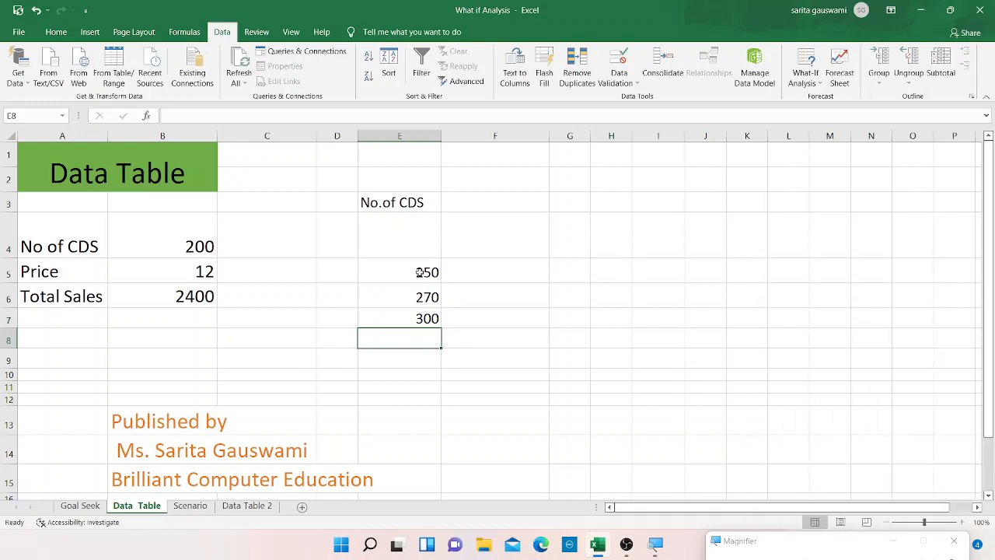
type("350\\")
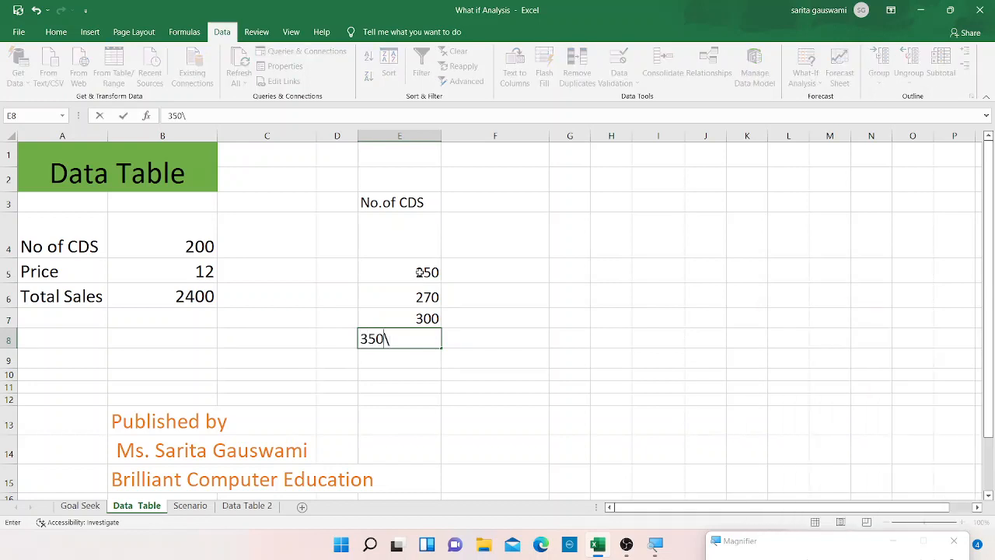
key("BackSpace")
key("Return")
type("220")
key("Return")
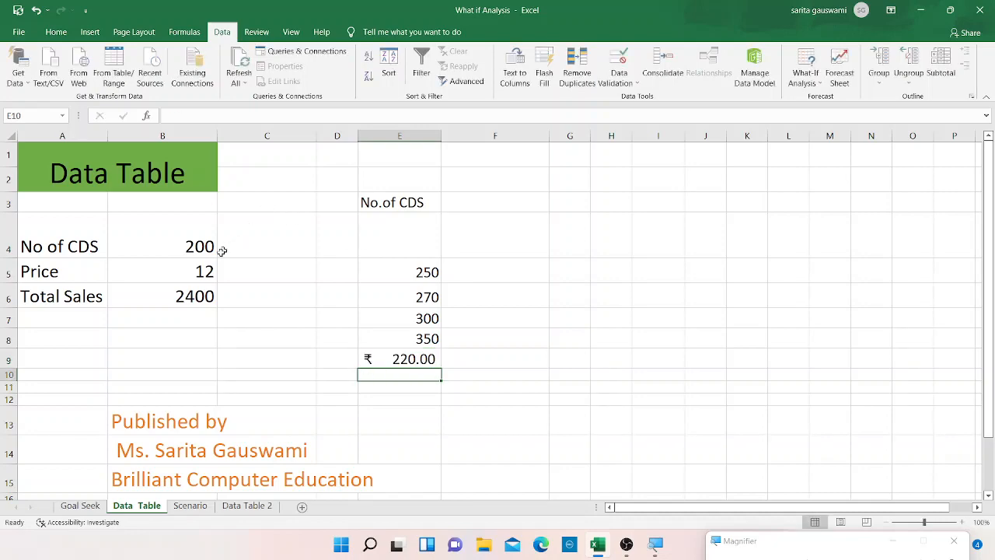
Step: Link cell F4 to the total sales with the formula =B6
left_click(199, 271)
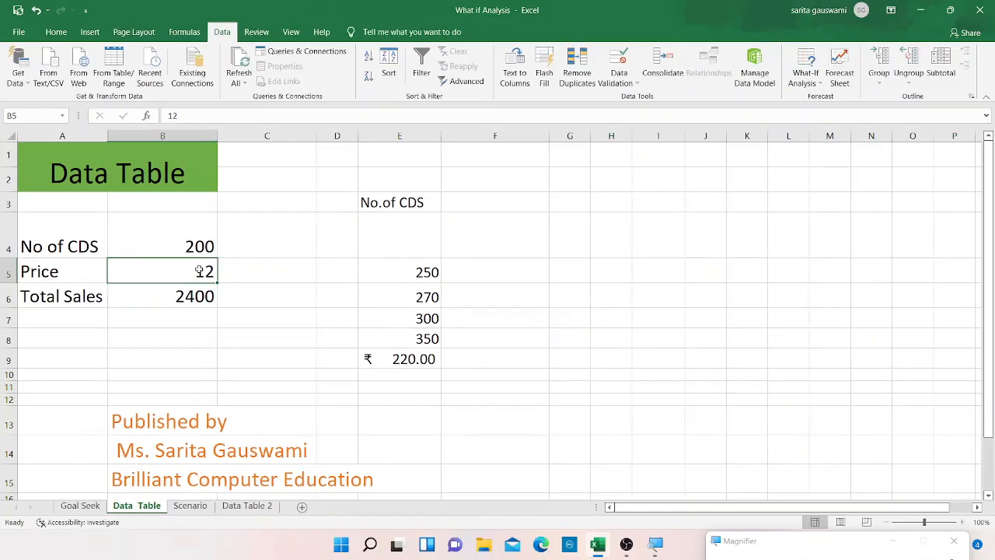
left_click(539, 207)
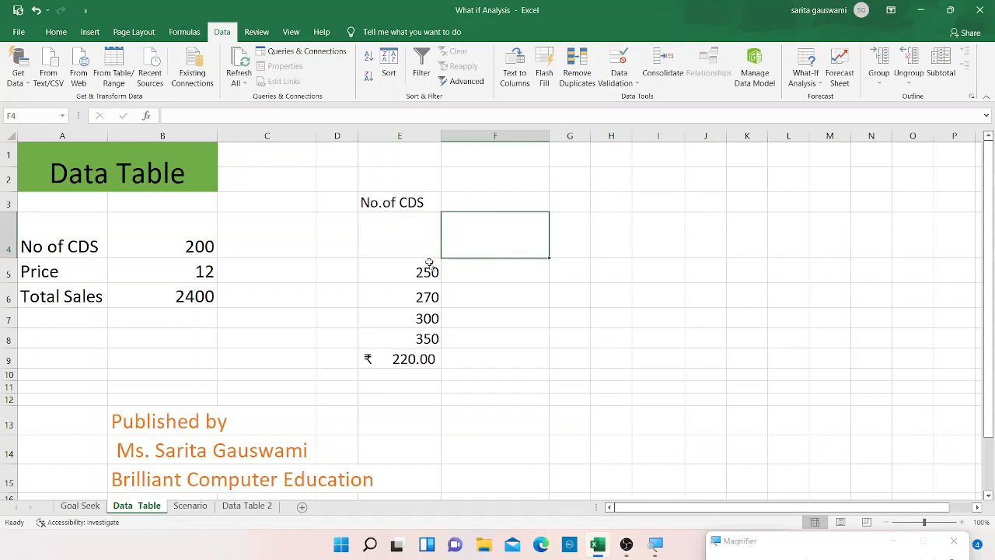
left_click(198, 296)
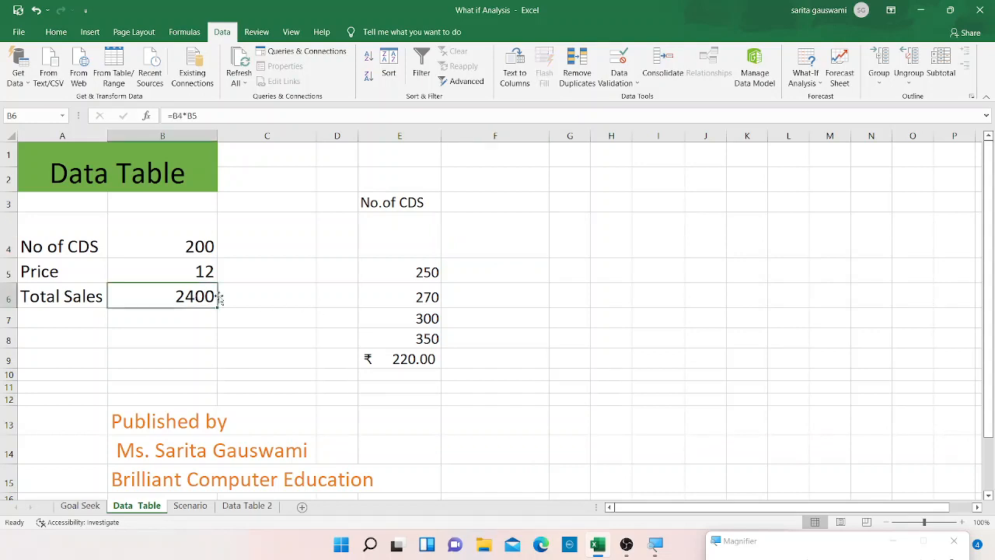
left_click(473, 250)
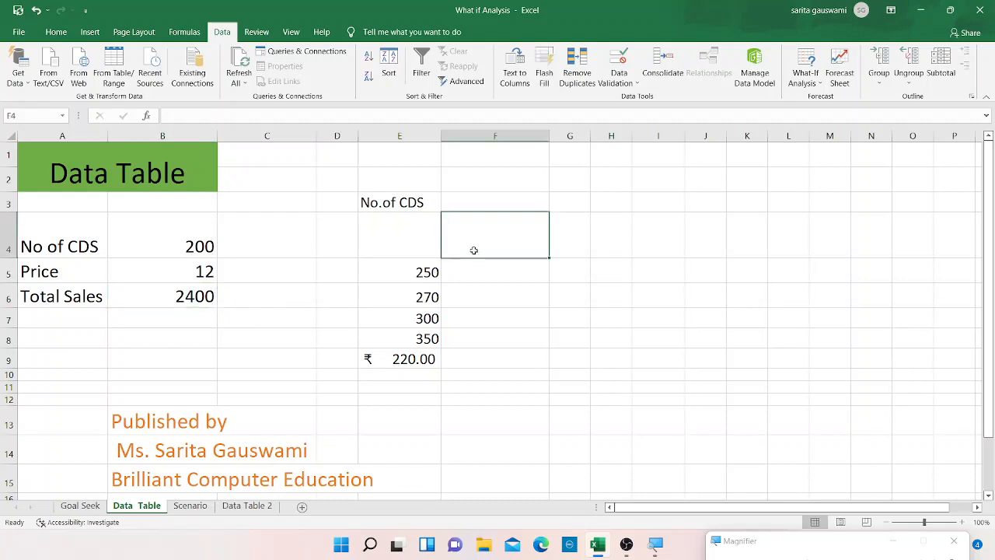
type("=")
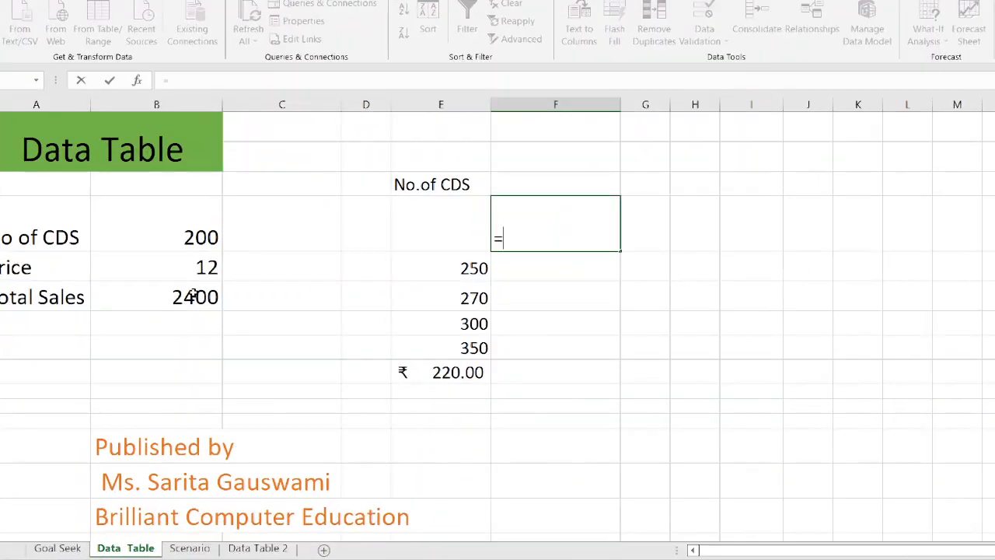
left_click(179, 298)
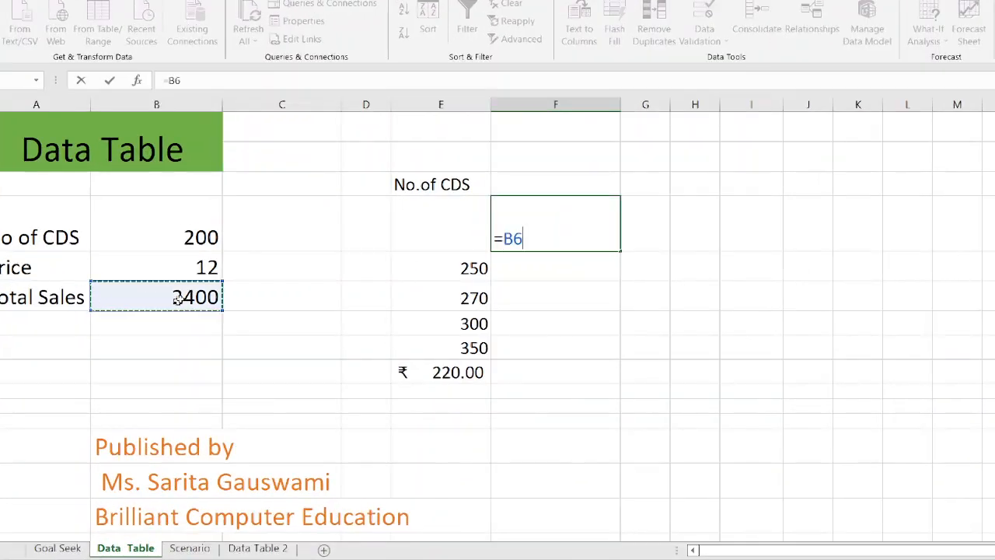
key("Return")
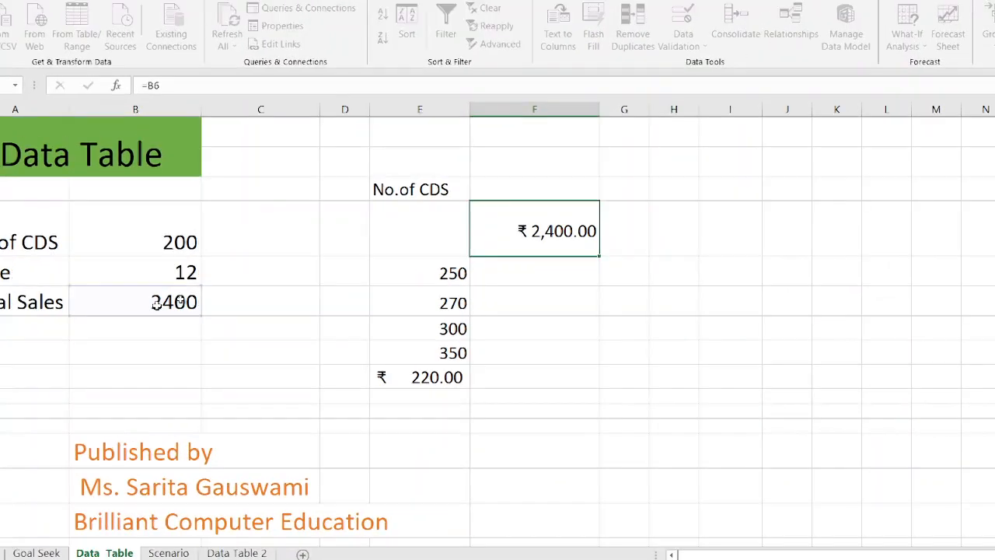
Step: Create a one-variable Data Table over E4:F9 with the number of CDs in B4 as the column input cell
left_click(408, 244)
key("shift+Right")
key("shift+Down")
key("shift+Down")
key("shift+Down")
key("shift+Down")
key("shift+Down")
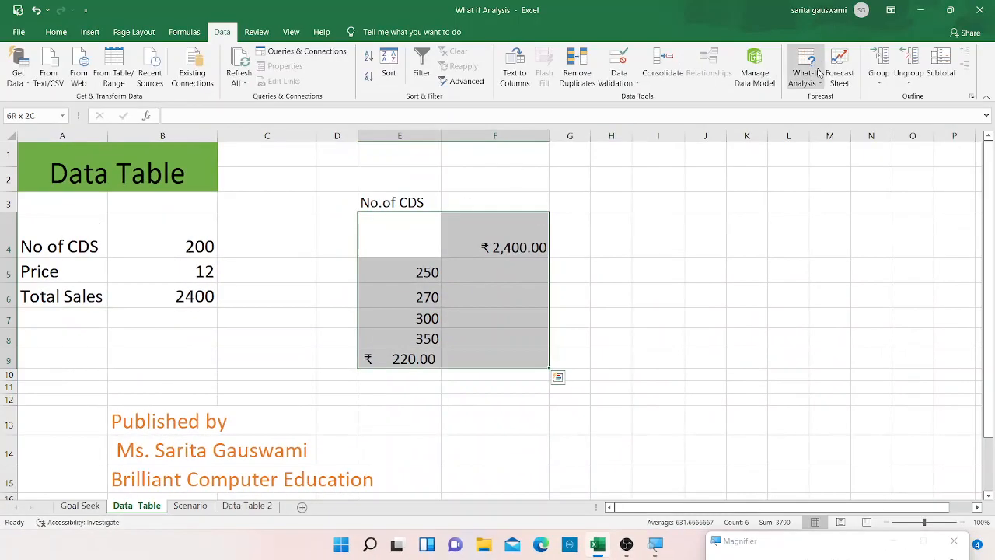
left_click(812, 77)
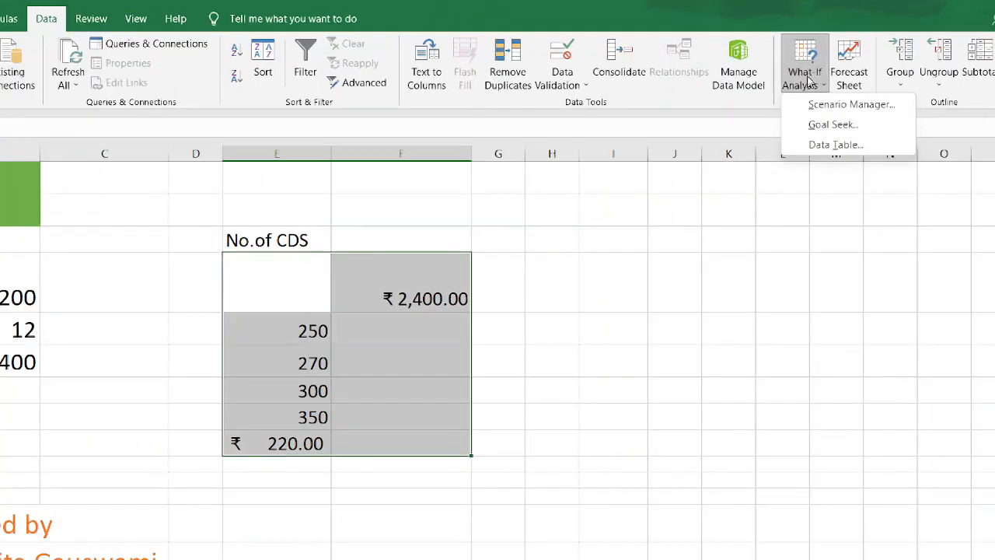
left_click(815, 142)
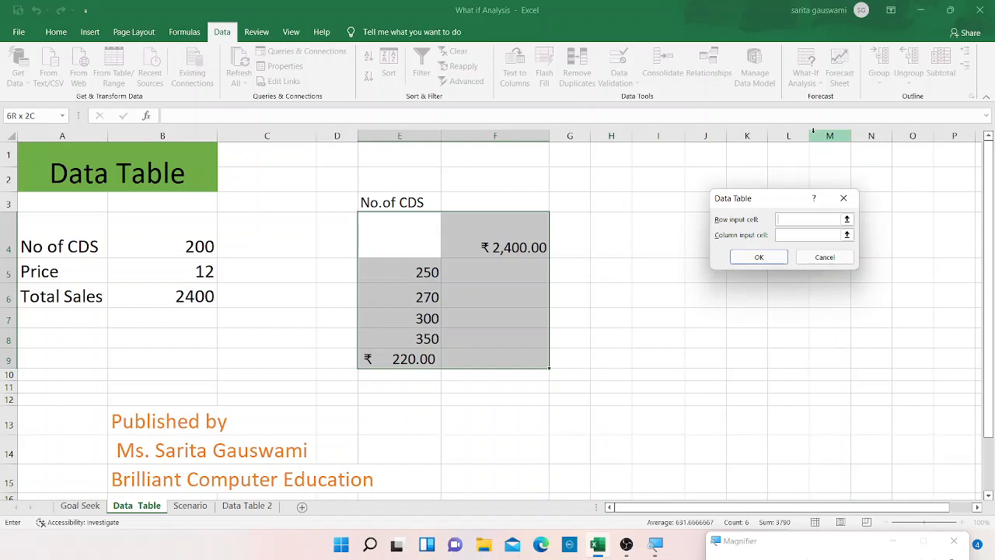
left_click(790, 233)
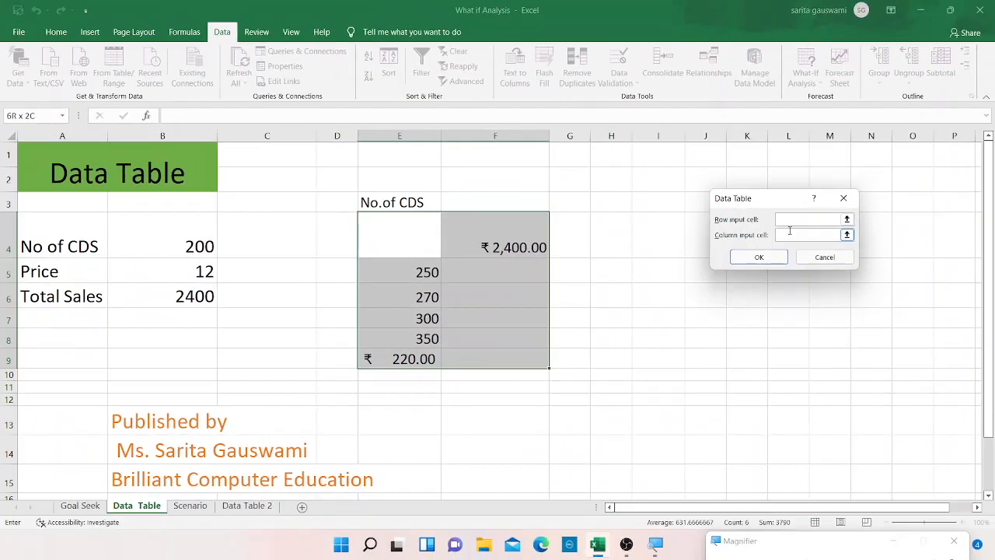
left_click(193, 247)
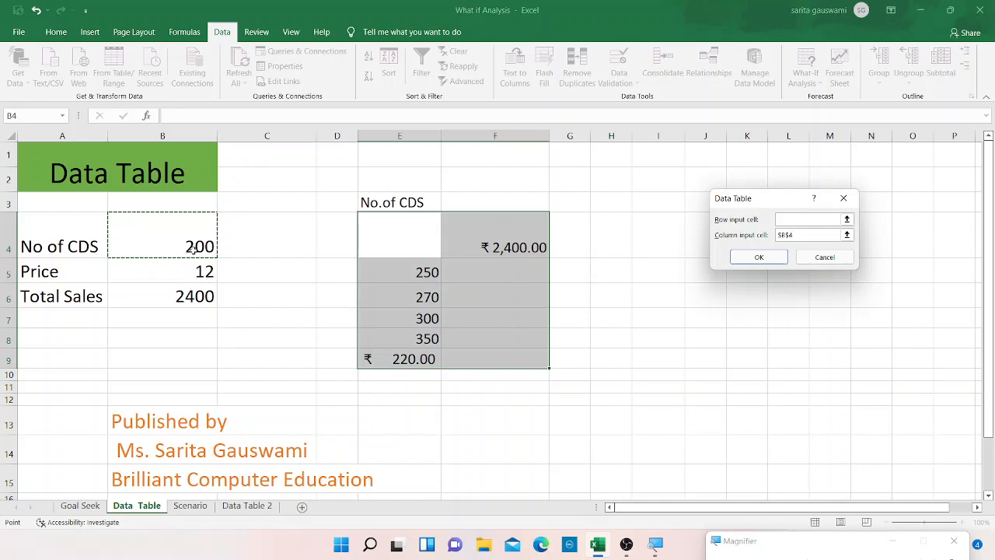
left_click(759, 258)
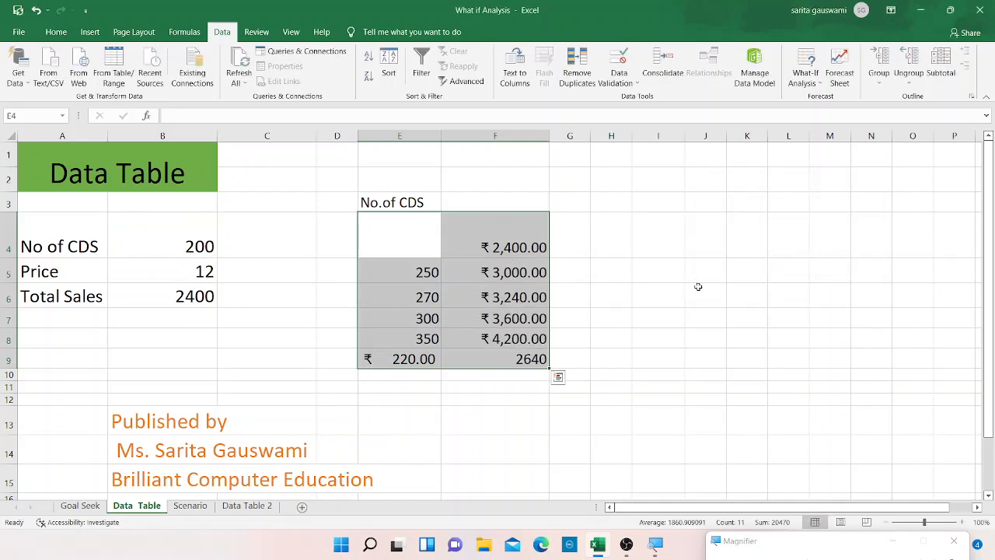
Step: Examine the calculated total sales beside the quantities 250, 270 and 300 in the data table
key("super+plus")
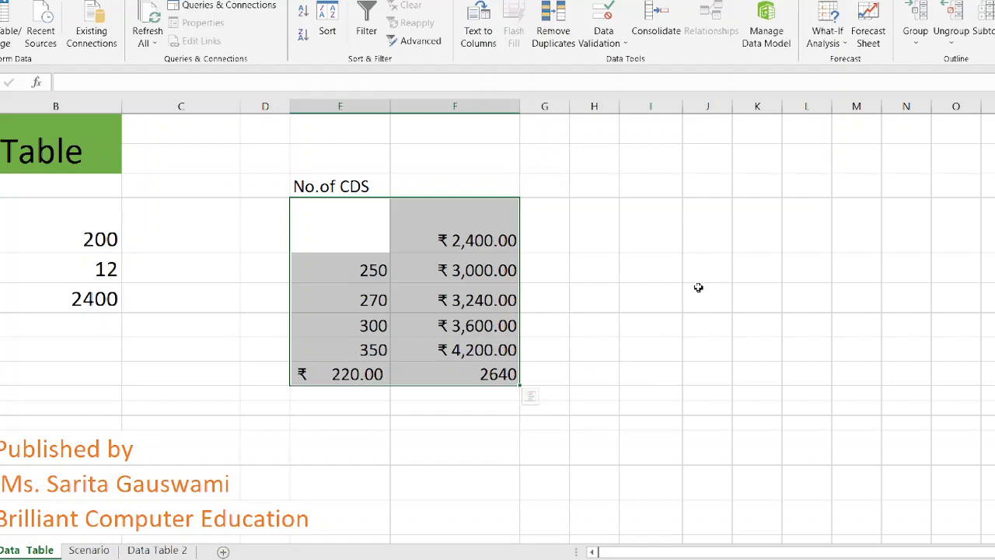
key("super+minus")
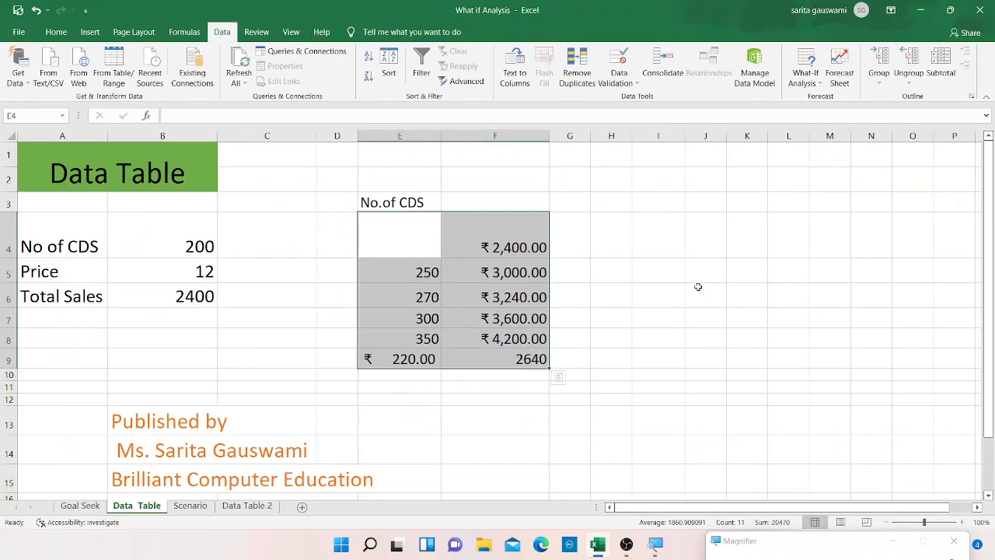
left_click(422, 272)
left_click(471, 272)
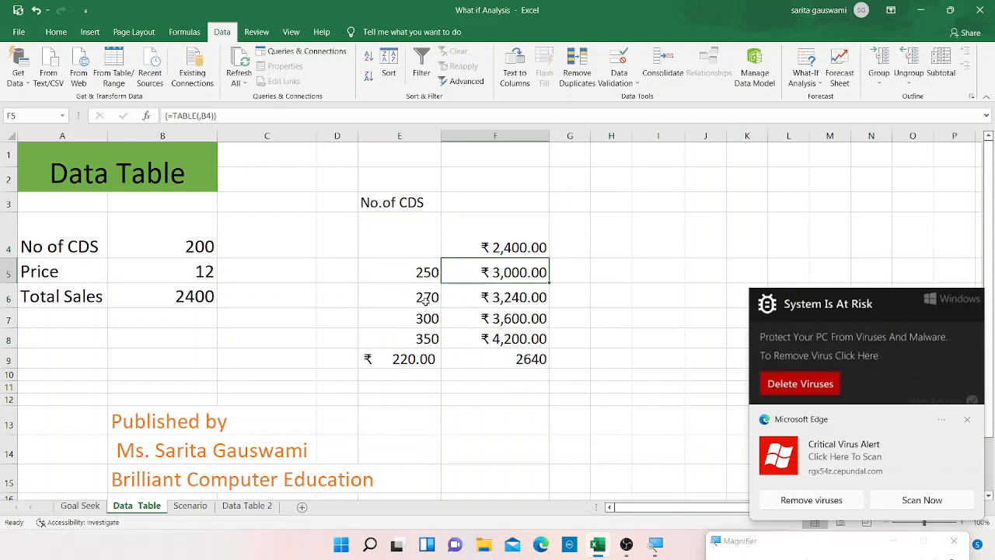
left_click(426, 301)
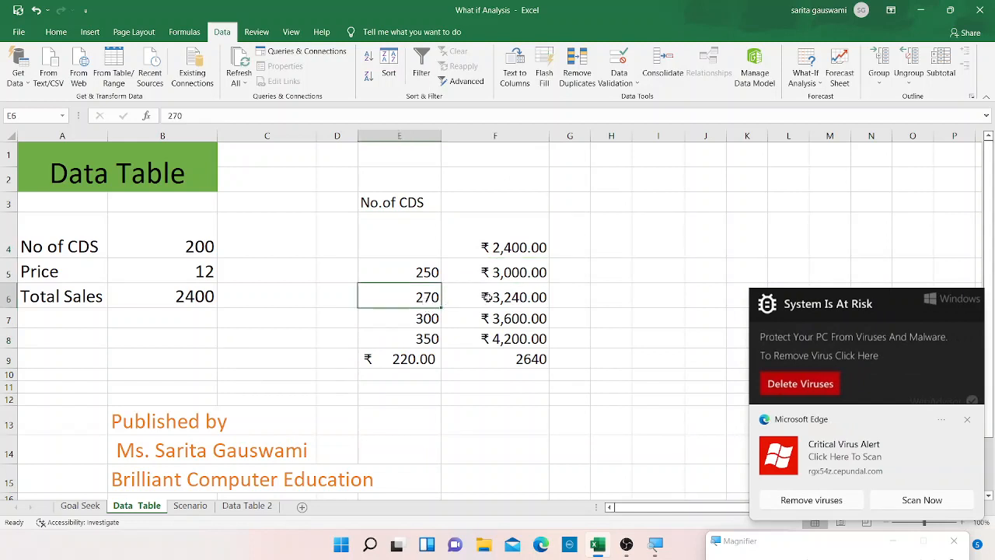
left_click(422, 316)
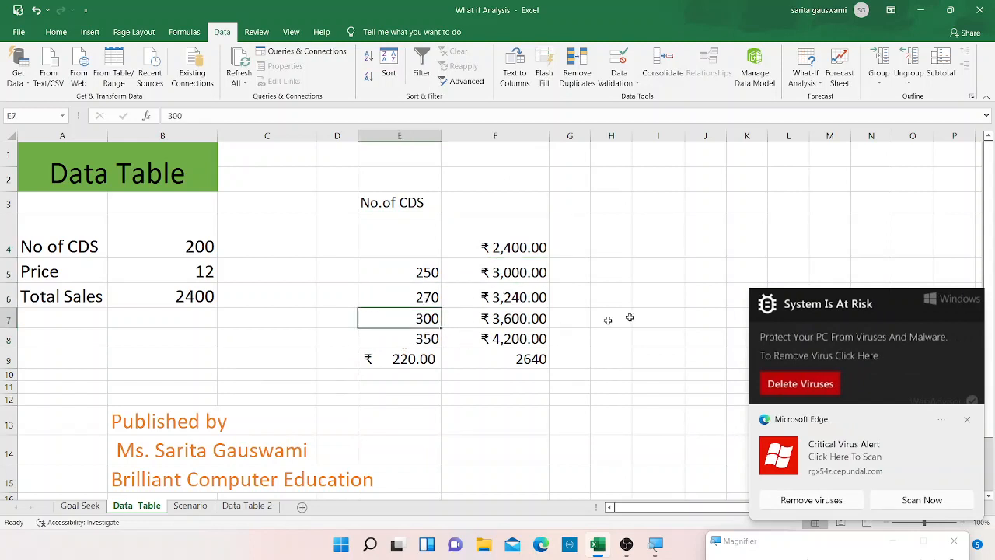
left_click(542, 417)
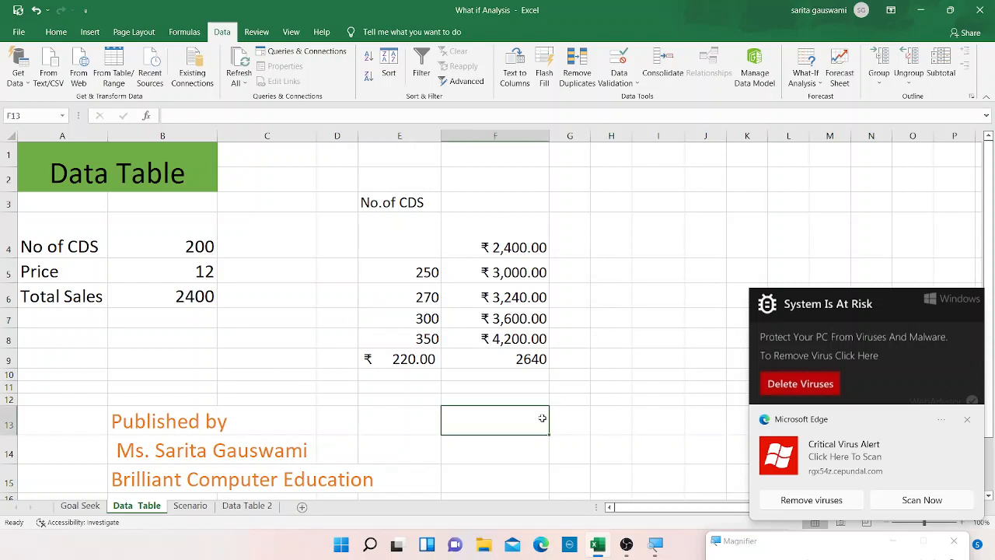
Step: Apply the Currency number format to the whole data table range E4:F9
left_click(422, 244)
key("shift+Right")
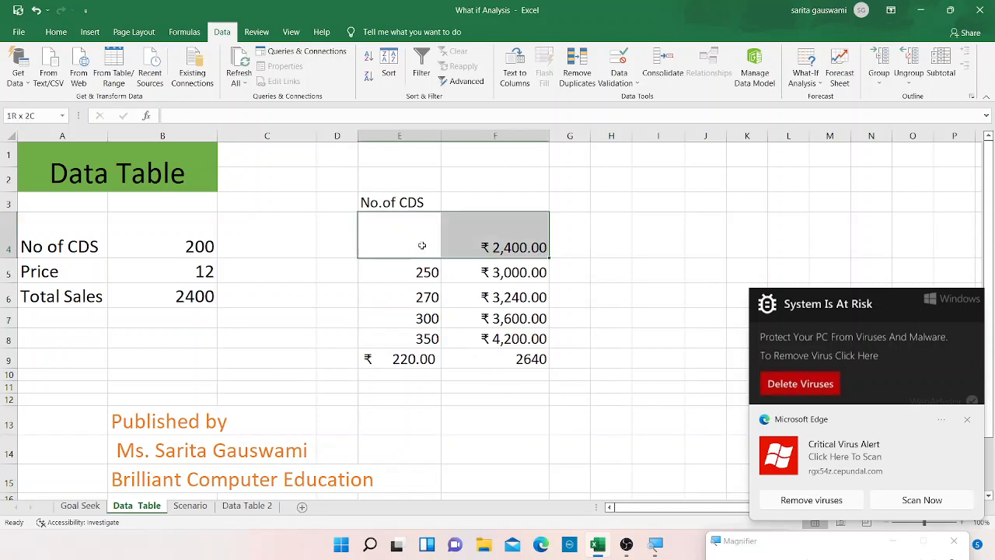
key("shift+Down")
key("shift+Down")
key("shift+Down")
key("shift+Down")
key("shift+Down")
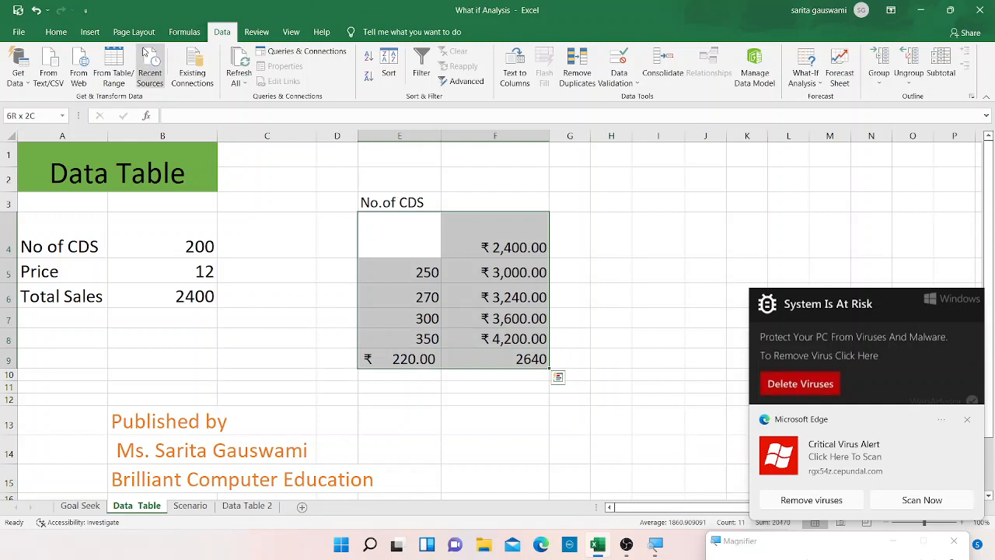
left_click(56, 32)
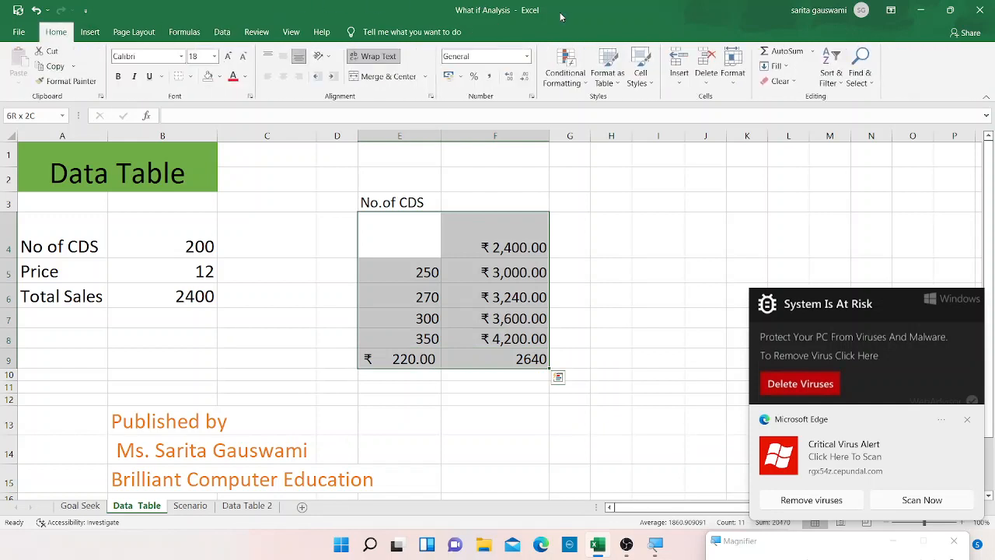
left_click(526, 56)
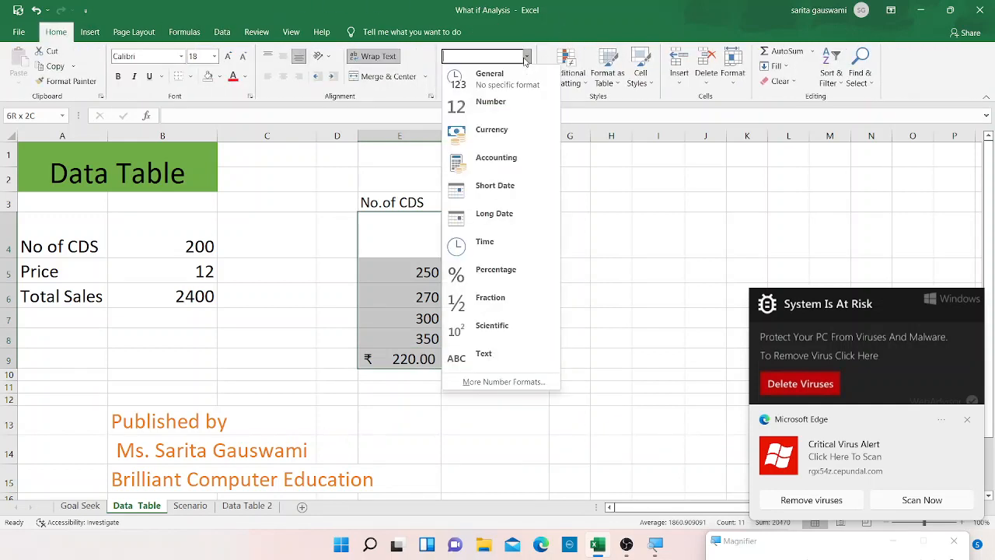
left_click(512, 130)
left_click(544, 423)
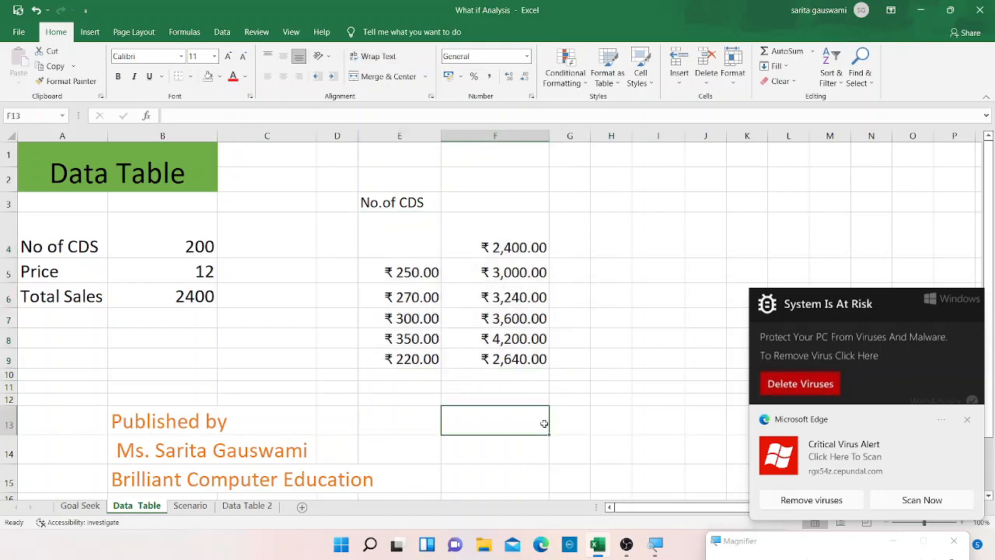
Step: Set the CD quantities in E5:E9 back to the General number format
left_click(400, 274)
key("shift+Down")
key("shift+Down")
key("shift+Down")
key("shift+Down")
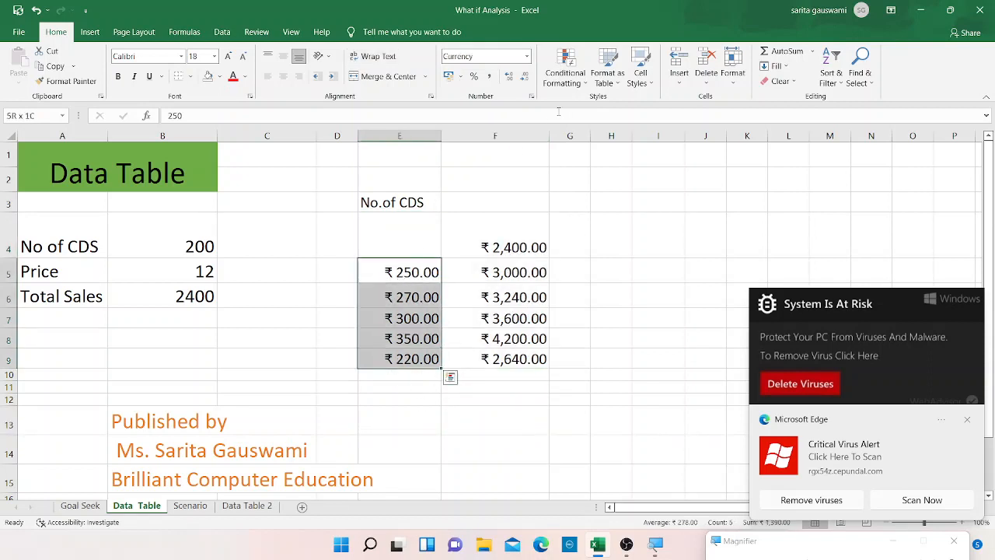
left_click(526, 56)
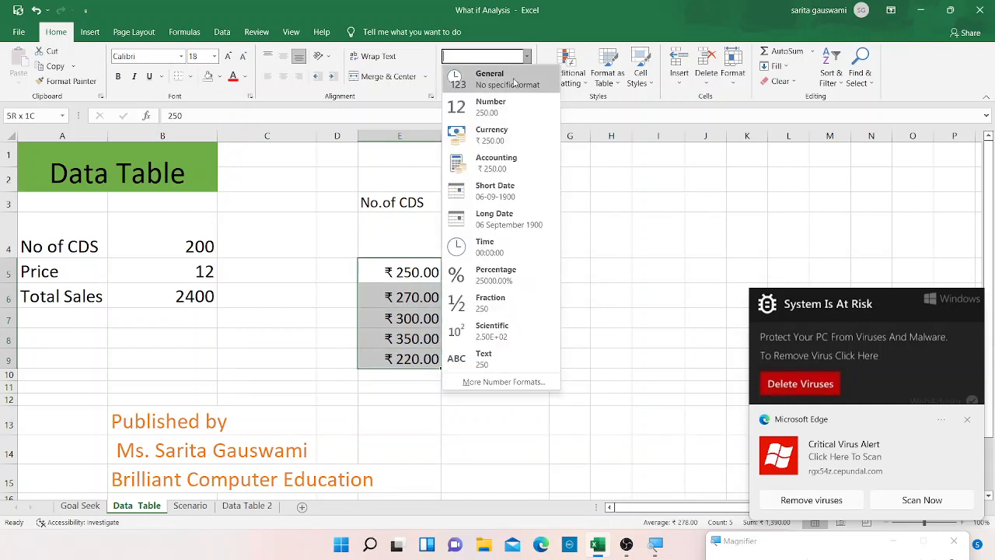
left_click(513, 81)
left_click(575, 320)
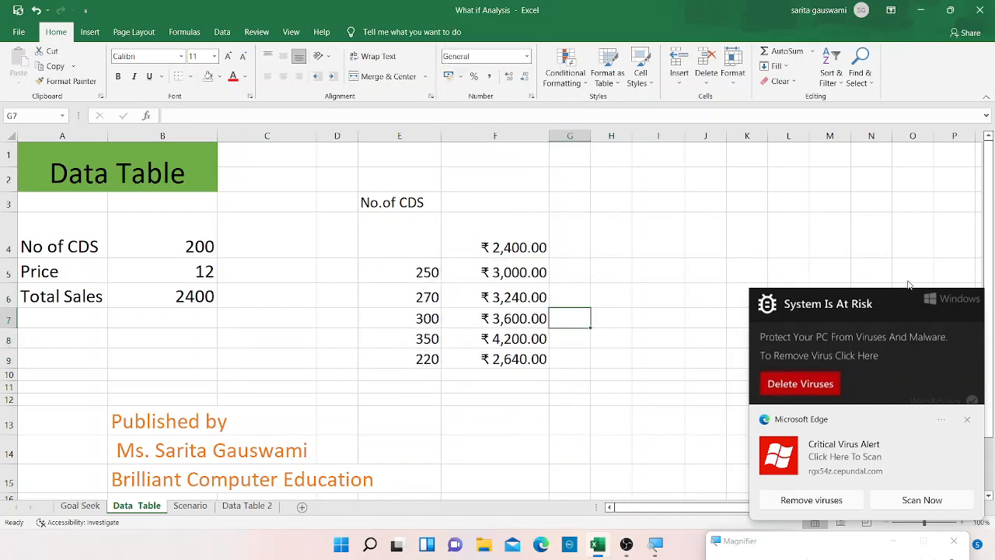
Step: Dismiss the browser notification and enter the label CDS in cell H13
left_click(966, 418)
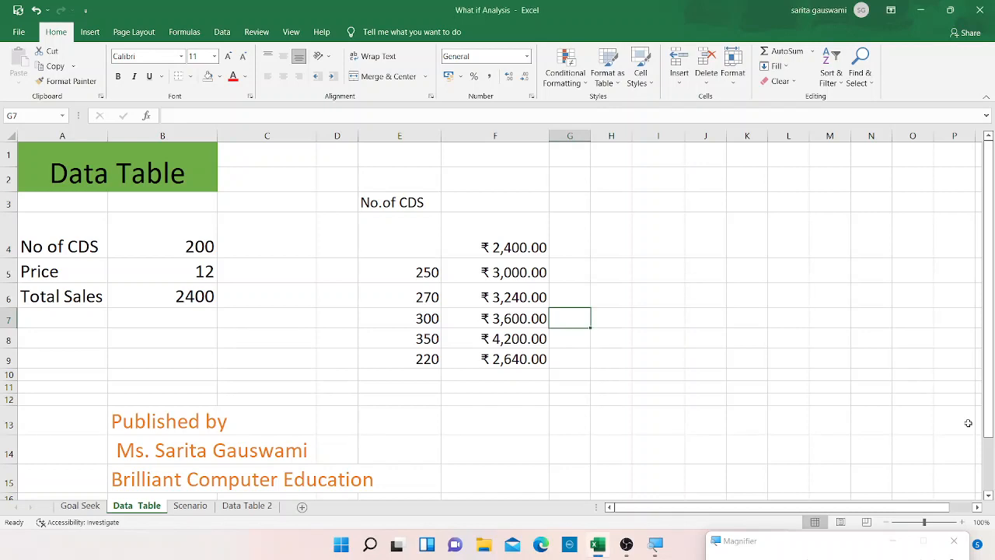
key("Down")
key("Down")
key("Down")
key("Down")
key("Down")
key("Down")
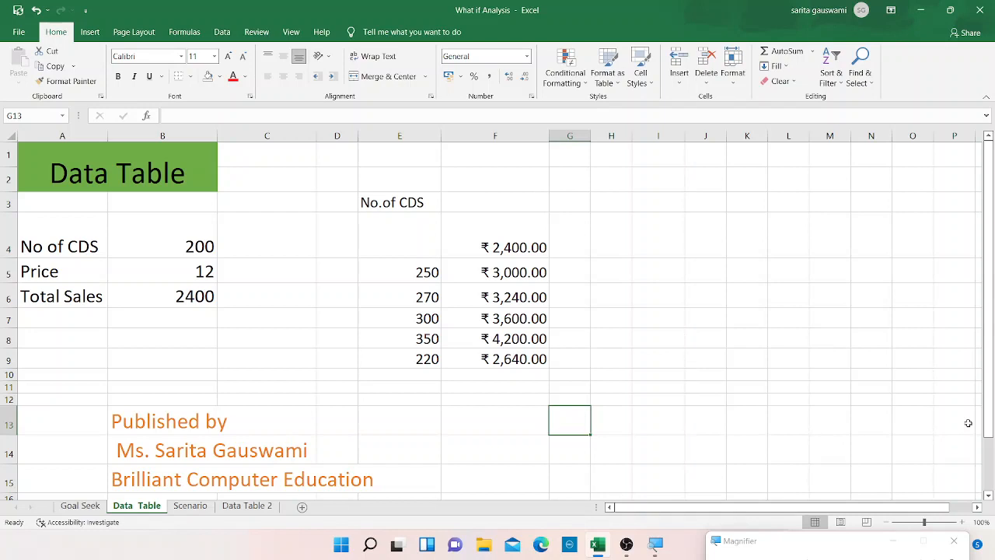
key("Right")
type("CD")
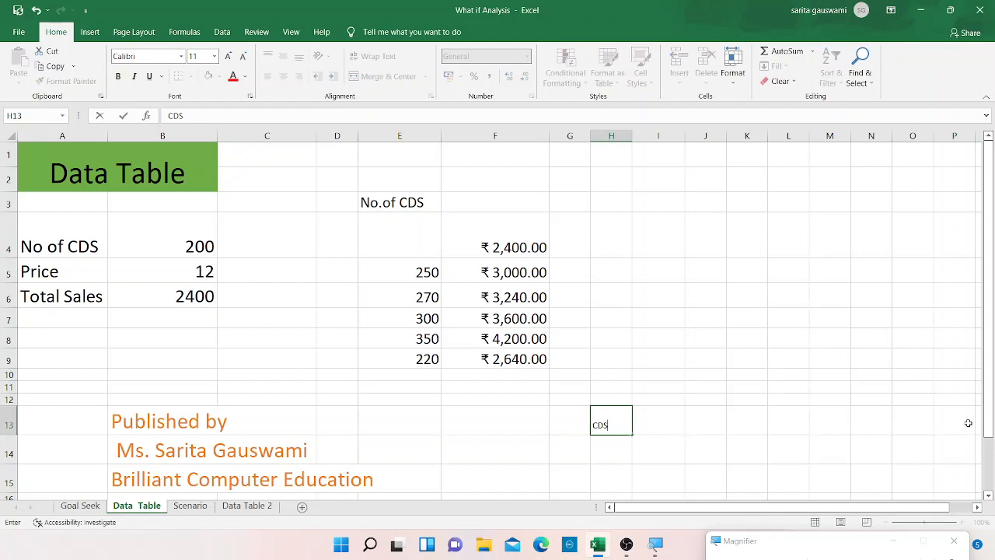
key("Up")
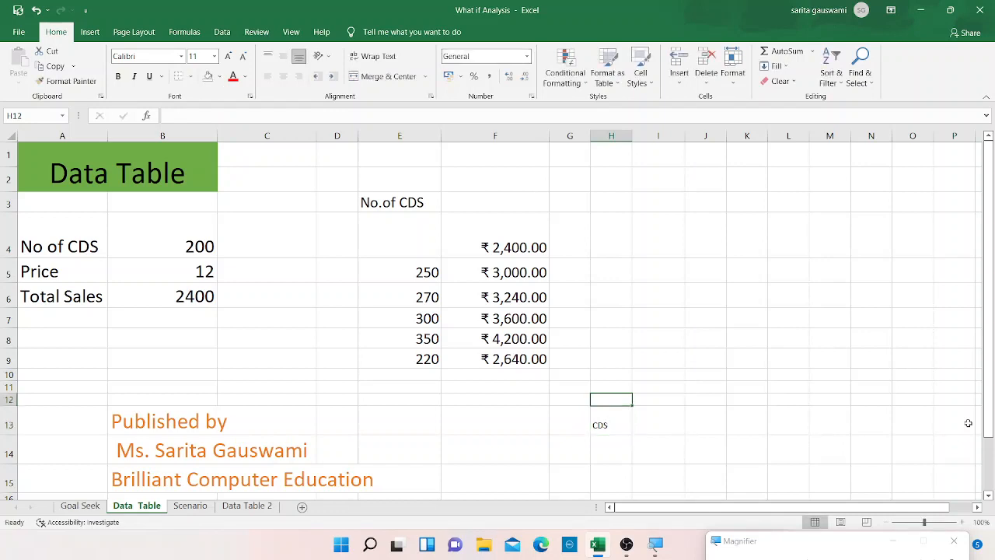
Step: Enter the label Price in cell I12, one column over and one row above the CDS label
key("Right")
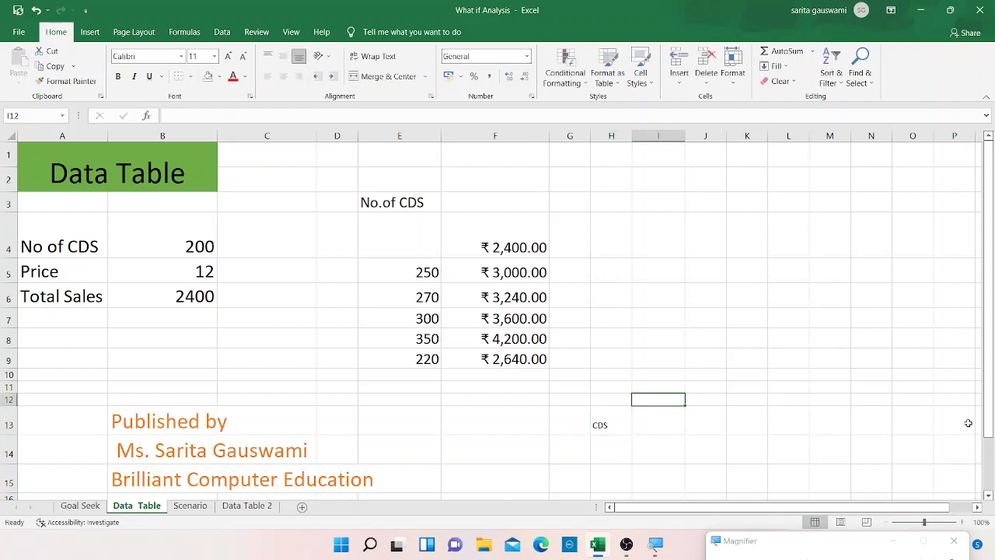
type("Proice")
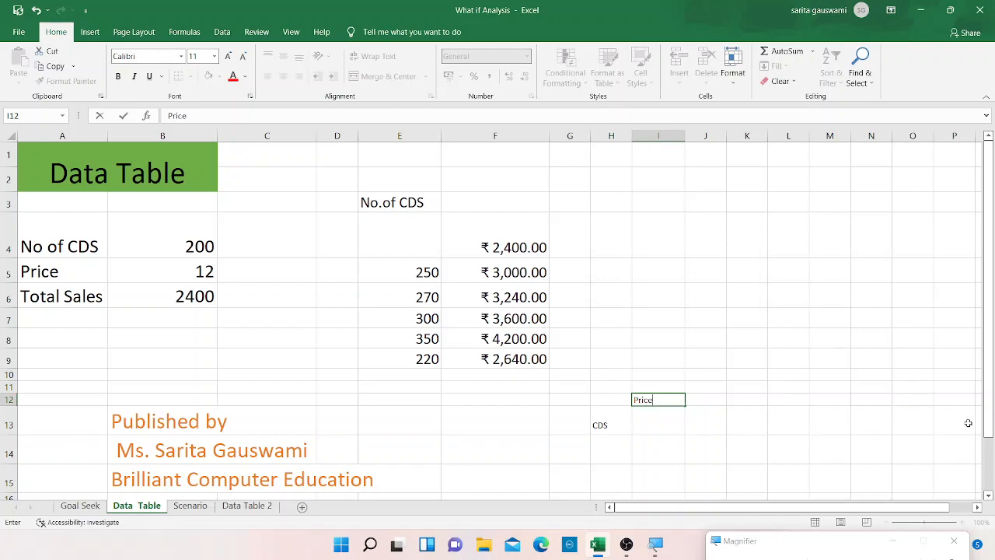
left_click(599, 404)
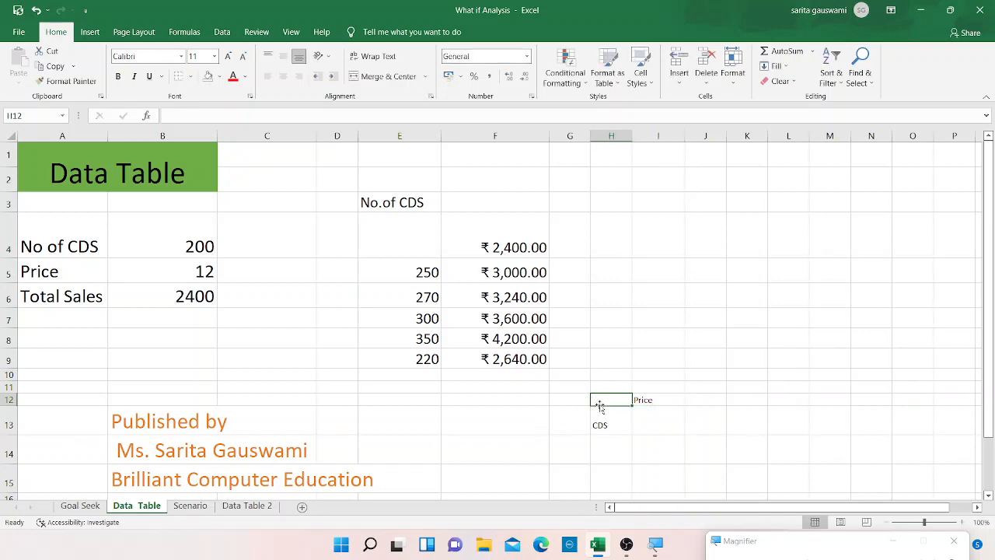
Step: Try to copy the formatting of H12:N17 onto the cells starting at B4 with Format Painter
key("shift+Right")
key("shift+Right")
key("shift+Right")
key("shift+Right")
key("shift+Down")
key("shift+Down")
key("shift+Down")
key("shift+Down")
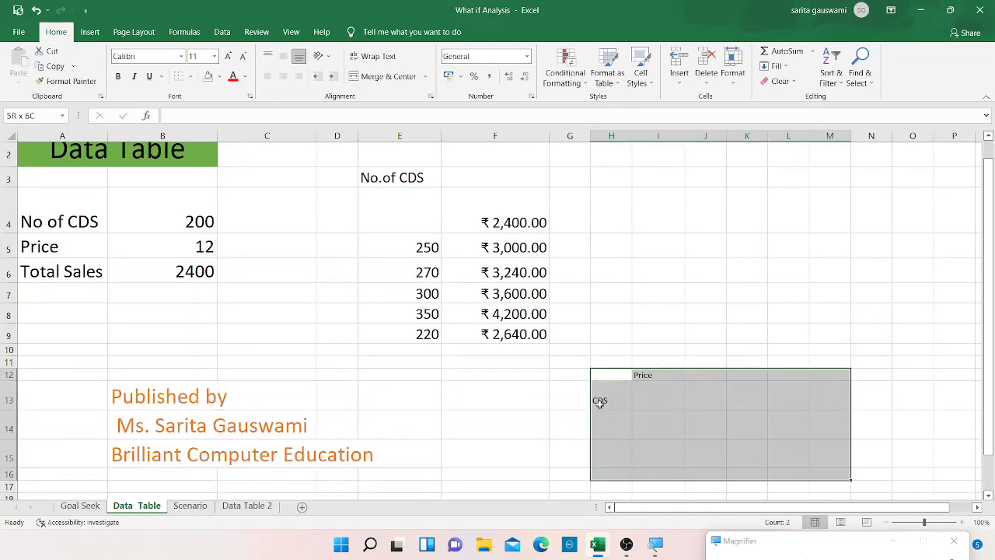
key("shift+Right")
key("shift+Right")
key("shift+Down")
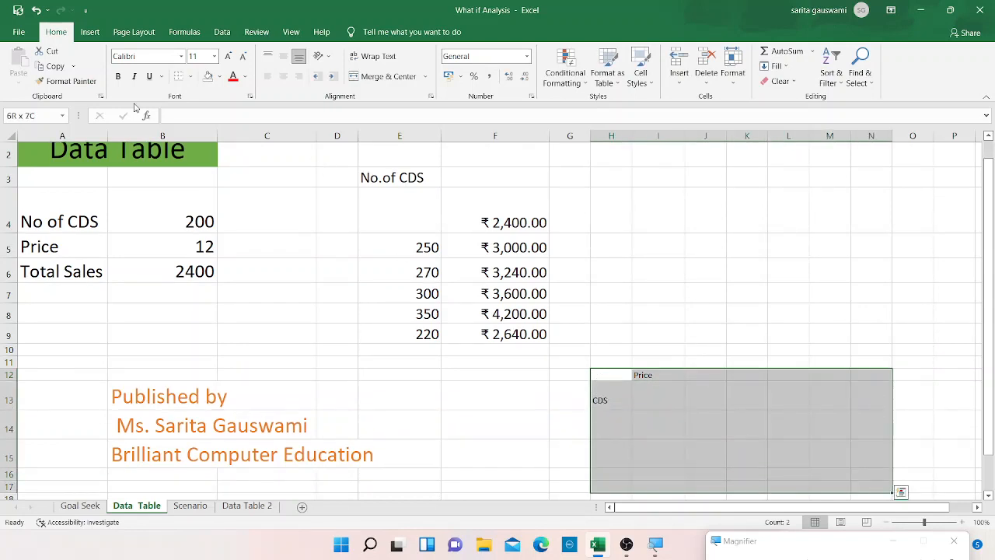
left_click(62, 78)
left_click(178, 218)
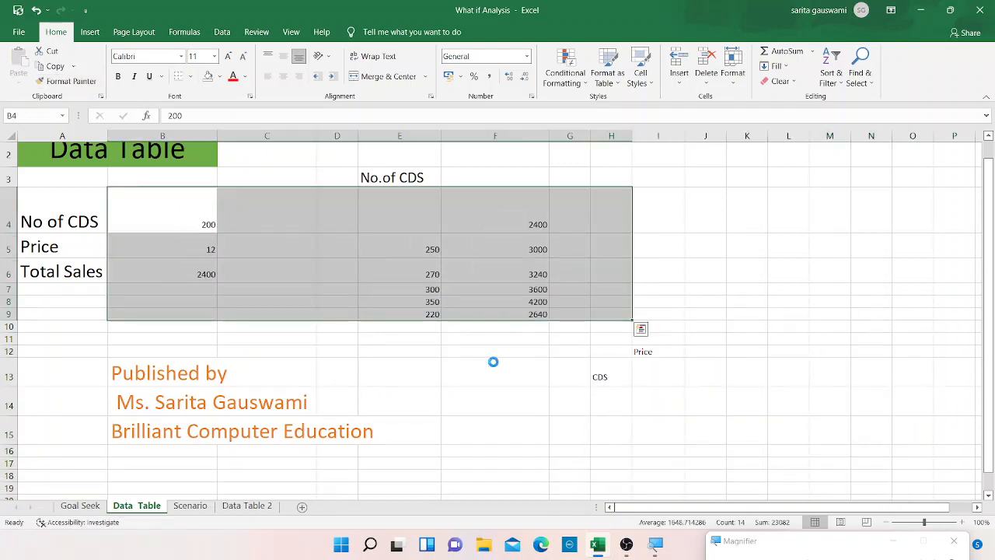
Step: Undo the painted formatting and cancel the copy selection around H12:N17
key("ctrl+z")
left_click(639, 399)
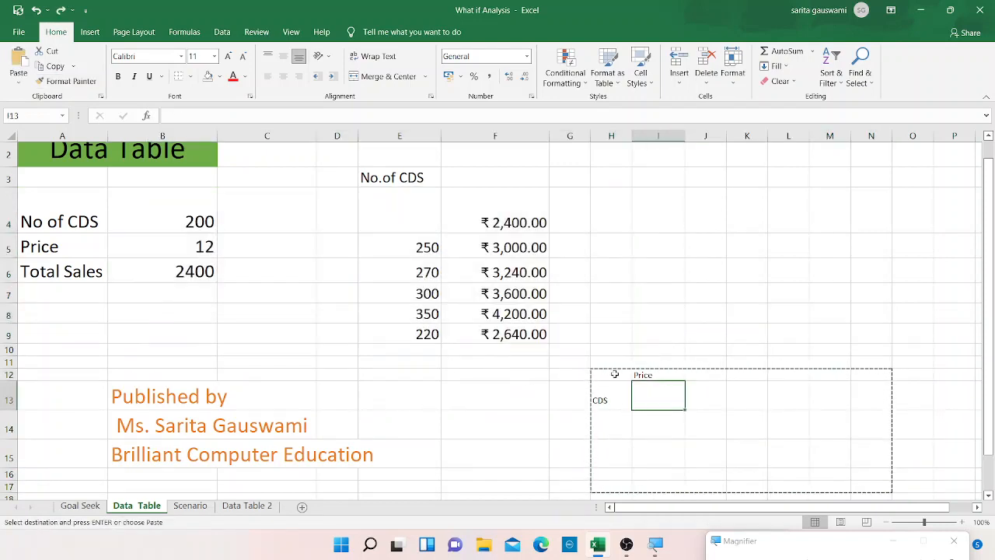
left_click(614, 374)
key("Escape")
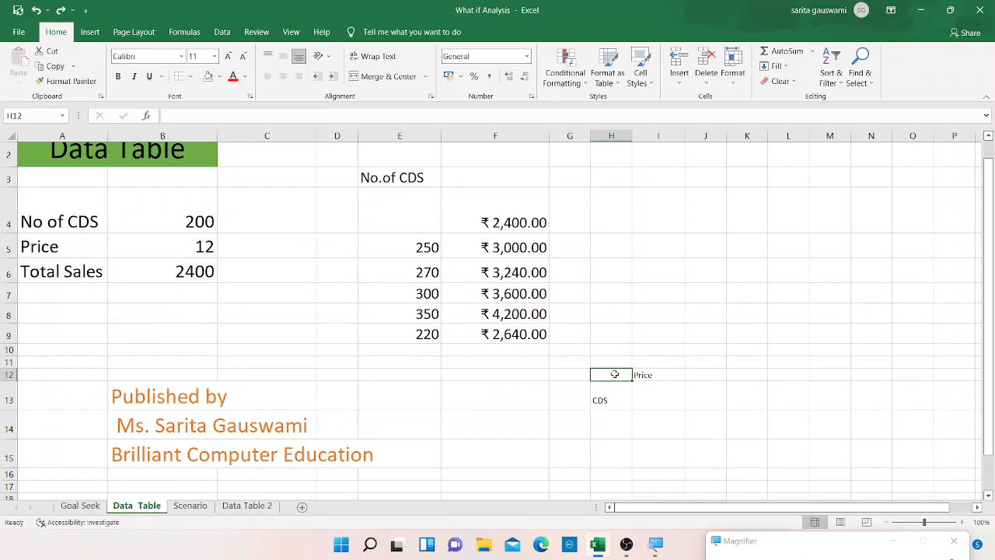
Step: Increase the font size of the range H12:M16 to 22 and widen column J
key("shift+Down")
key("shift+Right")
key("shift+Right")
key("shift+Right")
key("shift+Right")
key("shift+Right")
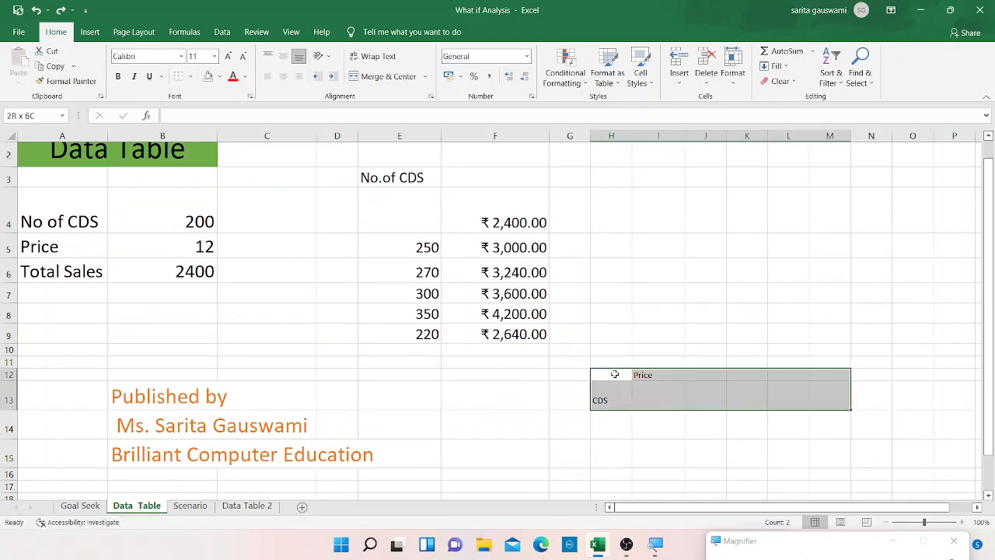
key("shift+Down")
key("shift+Down")
key("shift+Down")
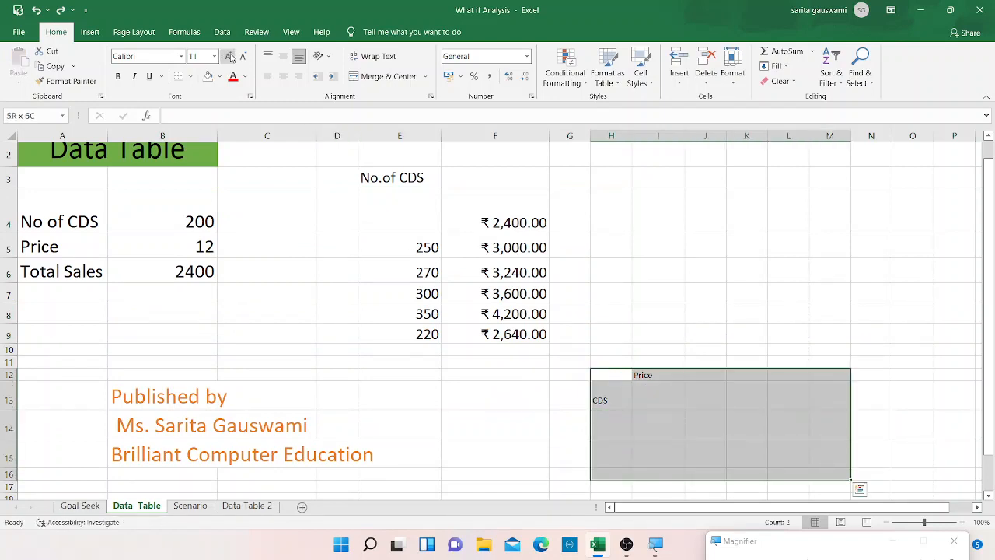
left_click(229, 56)
left_click(229, 56)
left_click(228, 56)
left_click(228, 56)
left_click(229, 56)
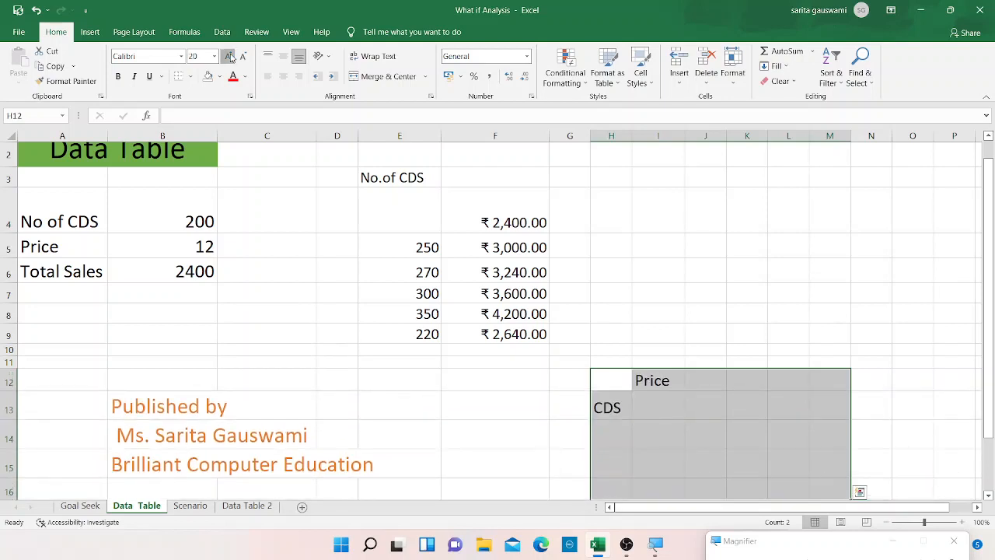
left_click(229, 56)
left_click(663, 404)
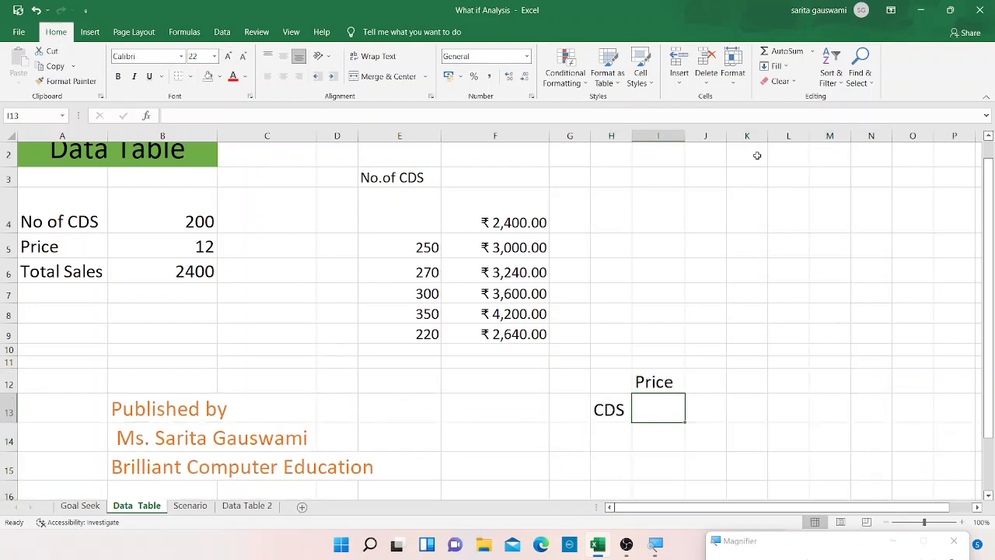
left_click_drag(727, 138, 795, 139)
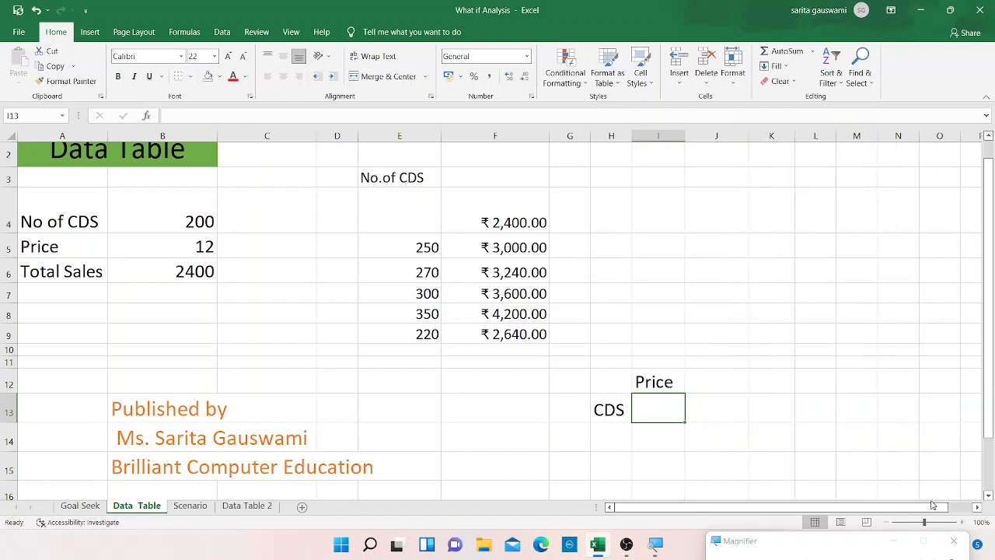
Step: Copy the CD quantities from E5:E9 into the column range I14:I18
left_click(988, 500)
left_click(989, 499)
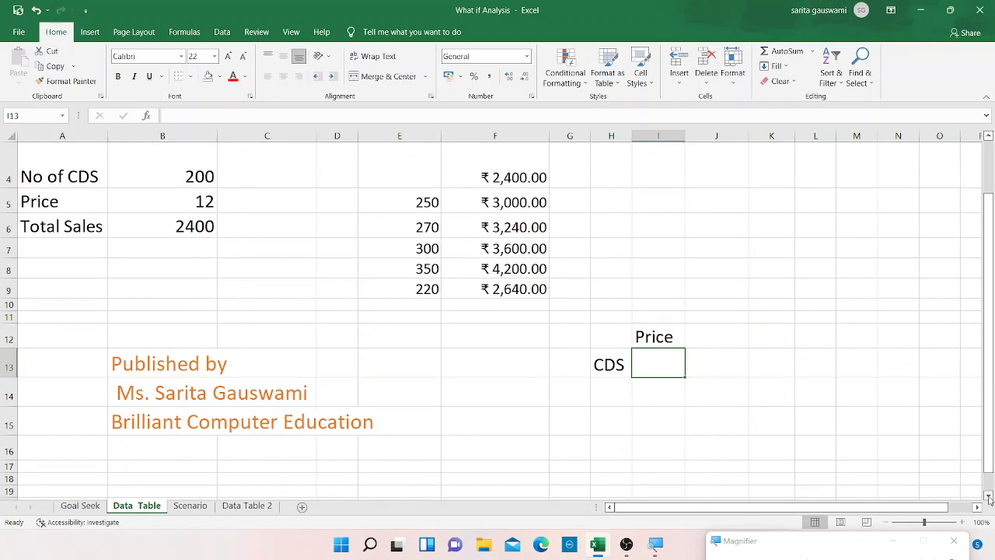
key("Right")
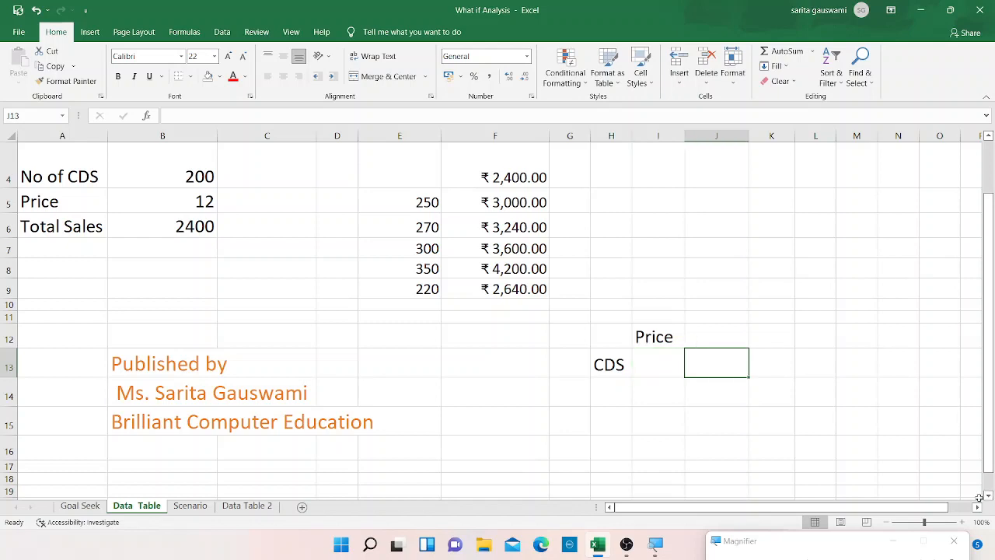
key("Left")
key("Down")
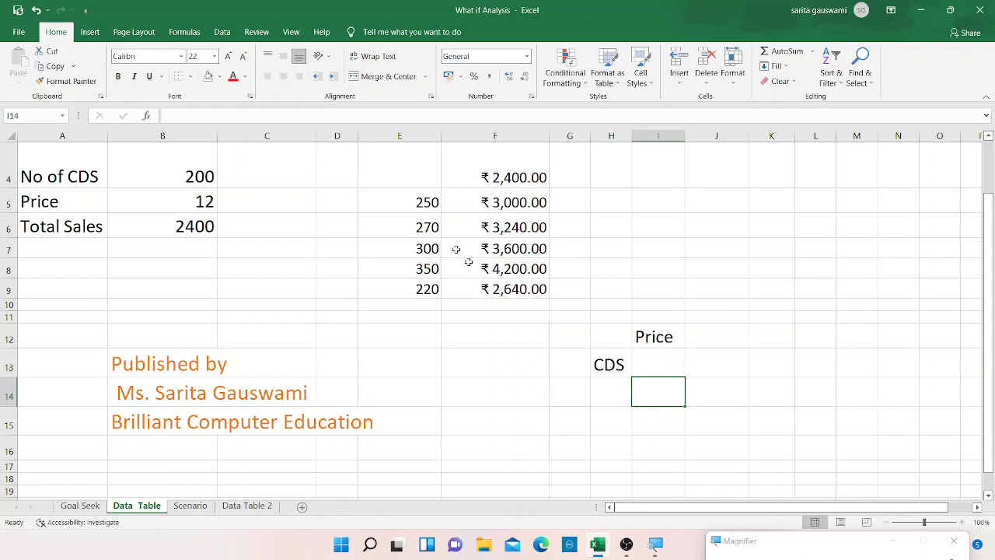
left_click(419, 203)
left_click_drag(419, 202, 426, 289)
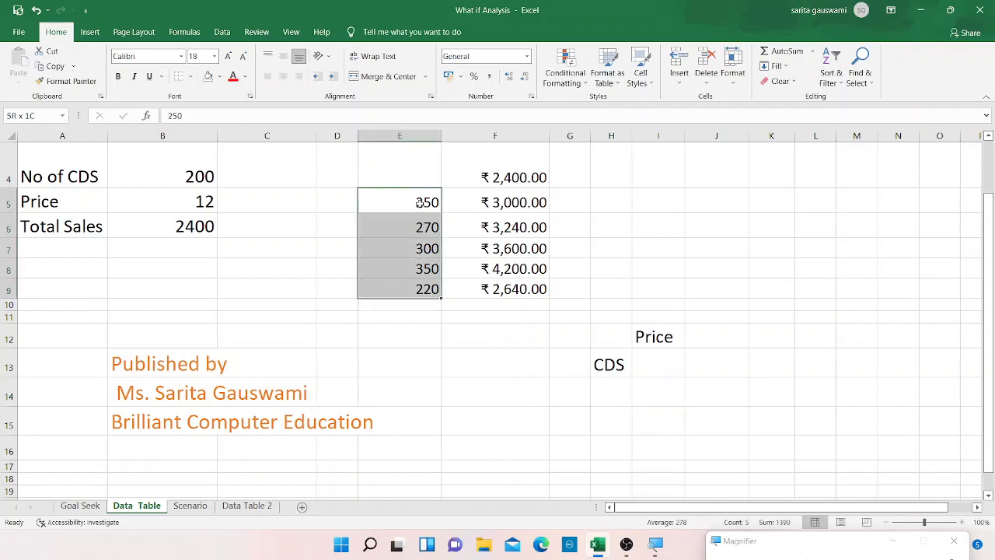
key("ctrl+c")
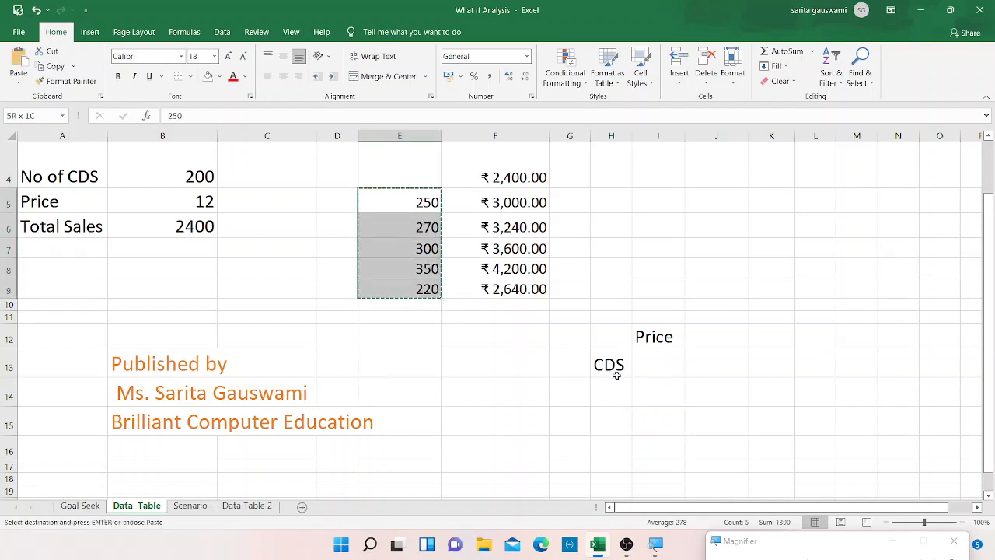
left_click(614, 372)
left_click(668, 391)
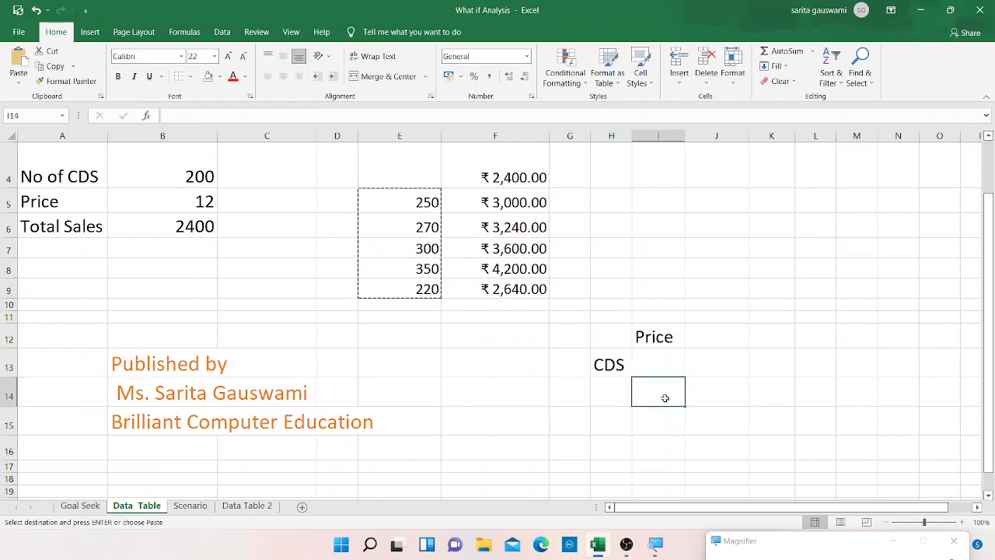
key("ctrl+v")
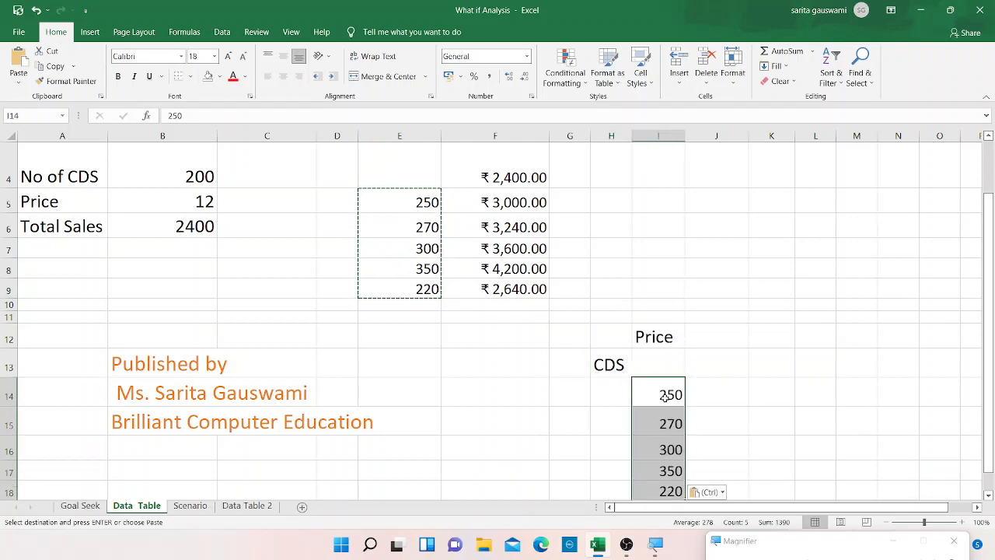
Step: Enter the prices 15, 17, 18, 20 and 25 across cells J13 to N13
left_click(733, 359)
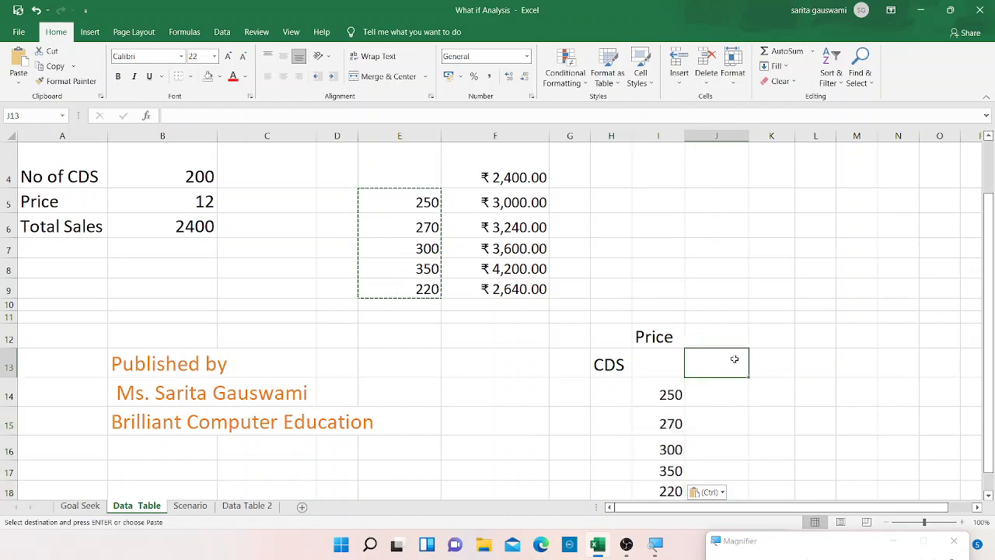
type("15")
key("Tab")
type("17")
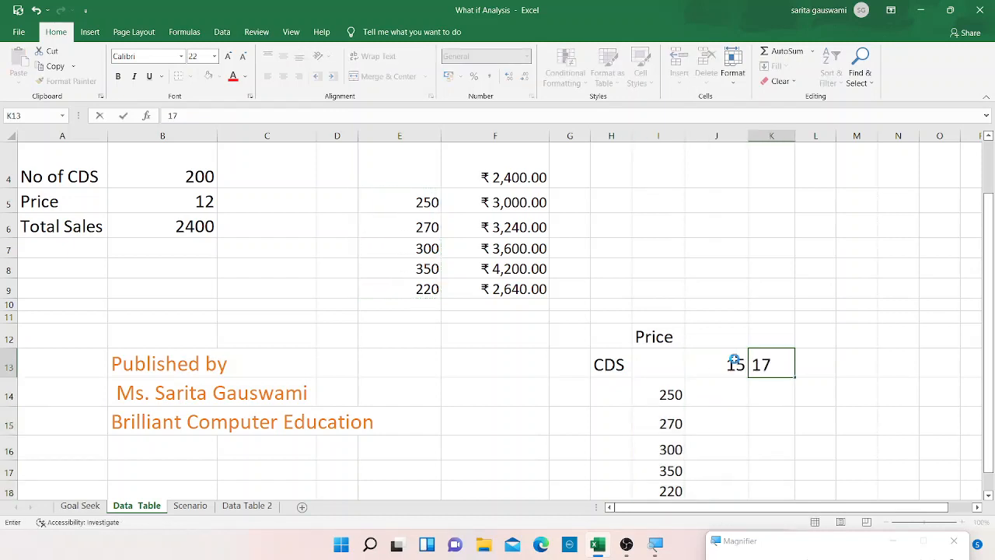
key("Tab")
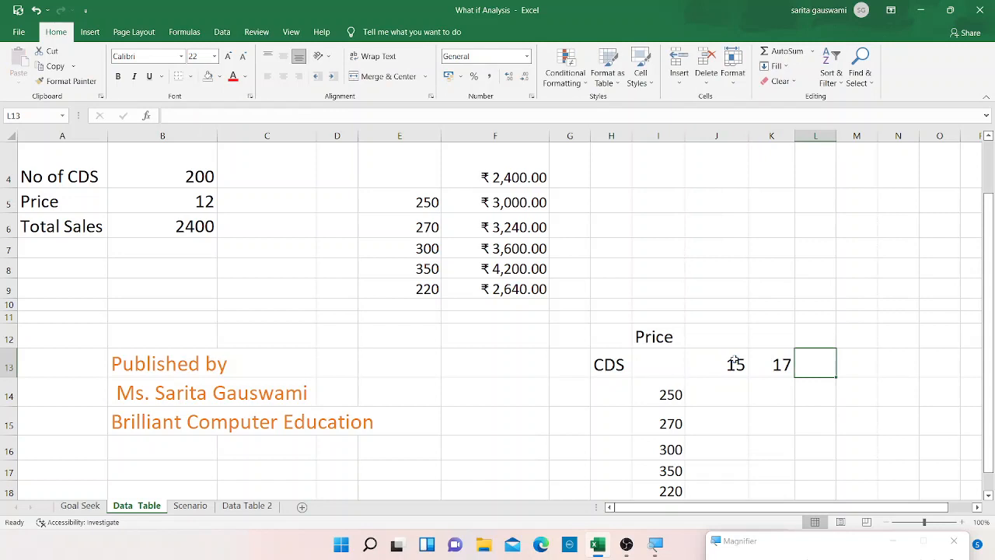
type("18")
key("Tab")
type("2")
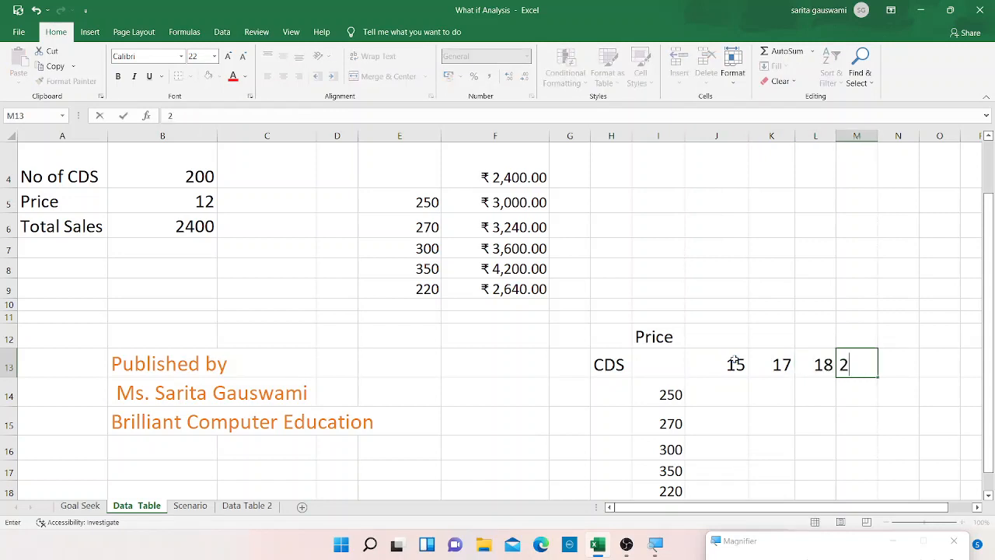
type("0")
key("Tab")
type("2")
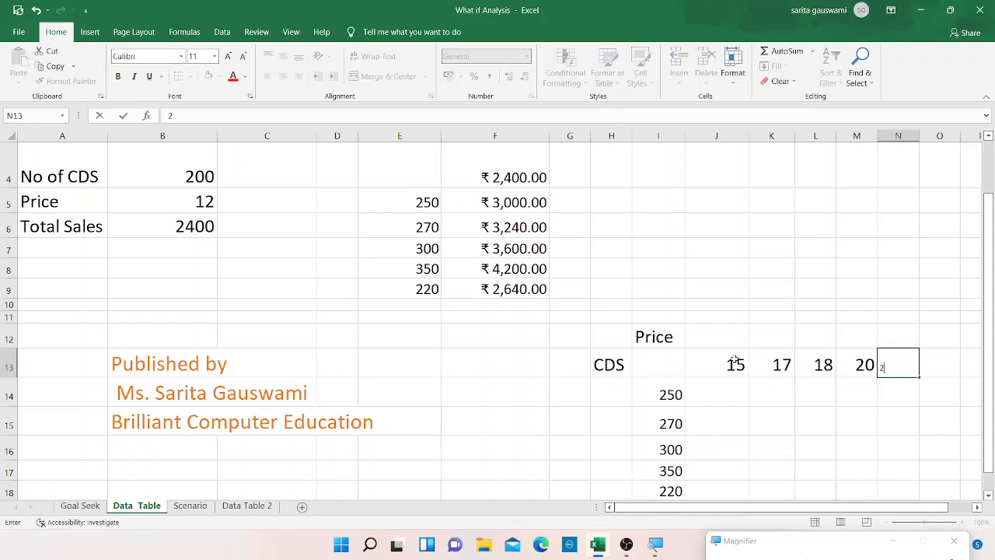
type("5")
Step: Link corner cell I13 to the Total Sales result with the formula =B6
left_click(663, 363)
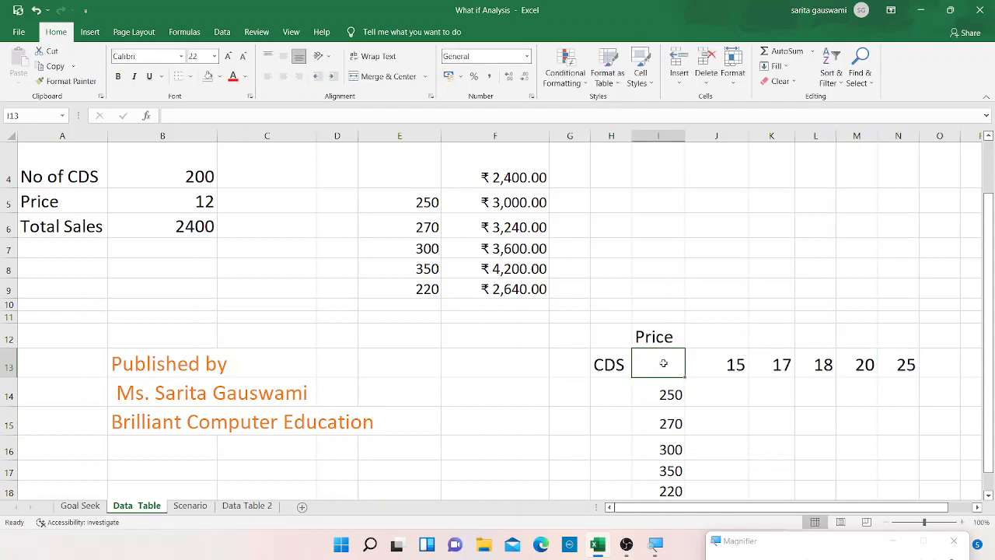
type("=")
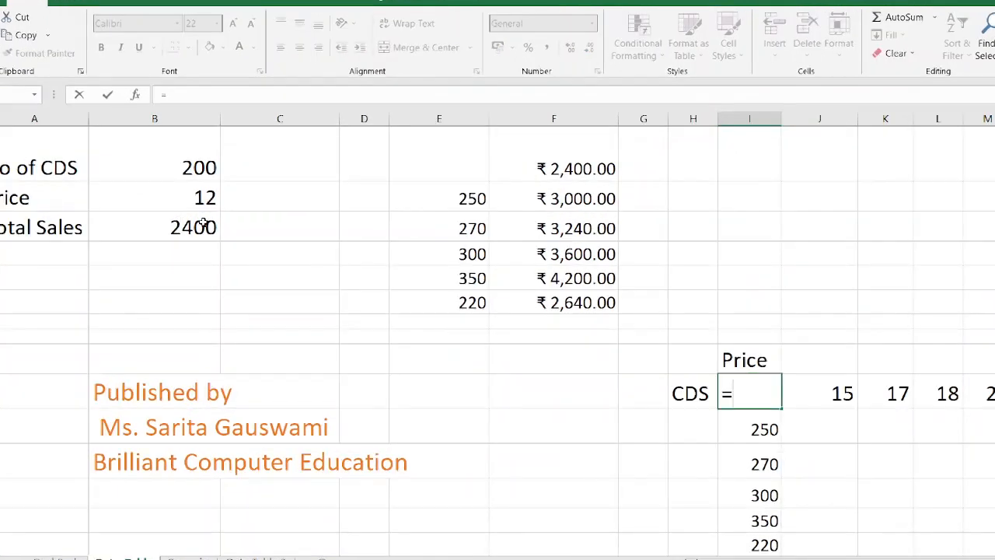
left_click(202, 224)
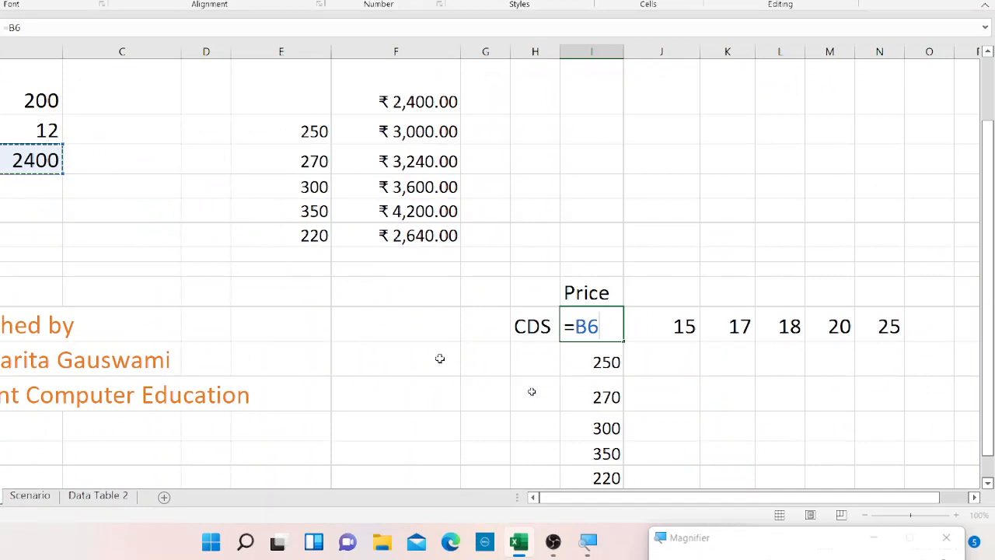
key("Return")
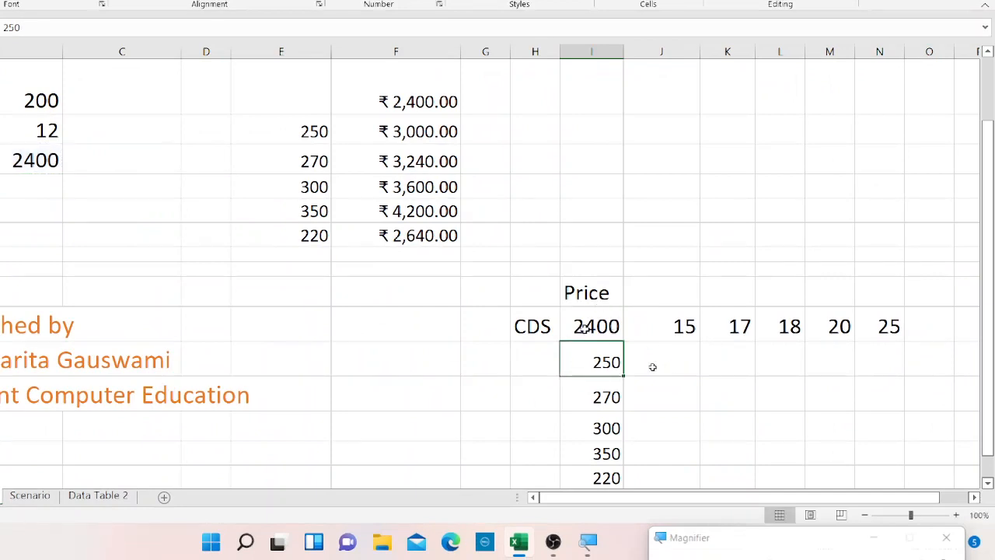
left_click(583, 326)
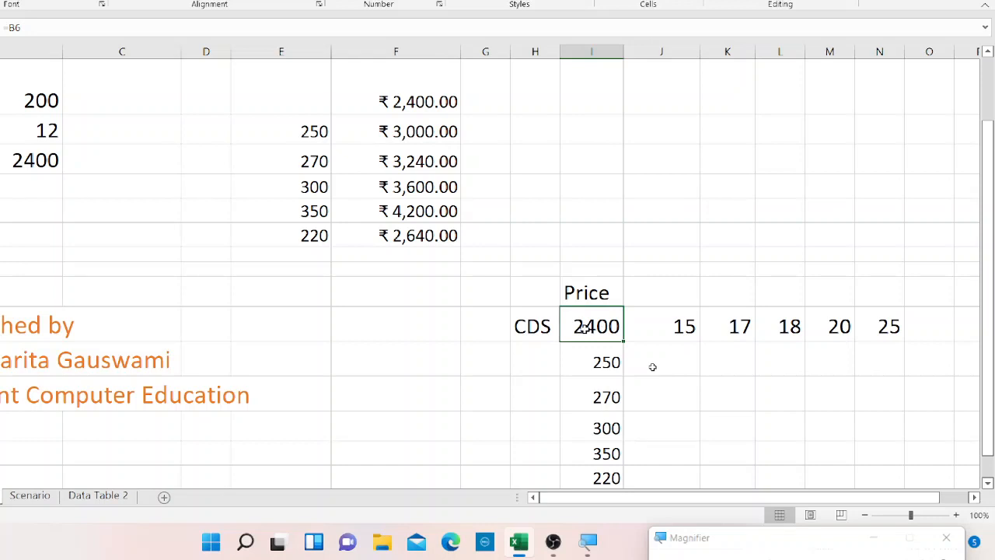
left_click(532, 328)
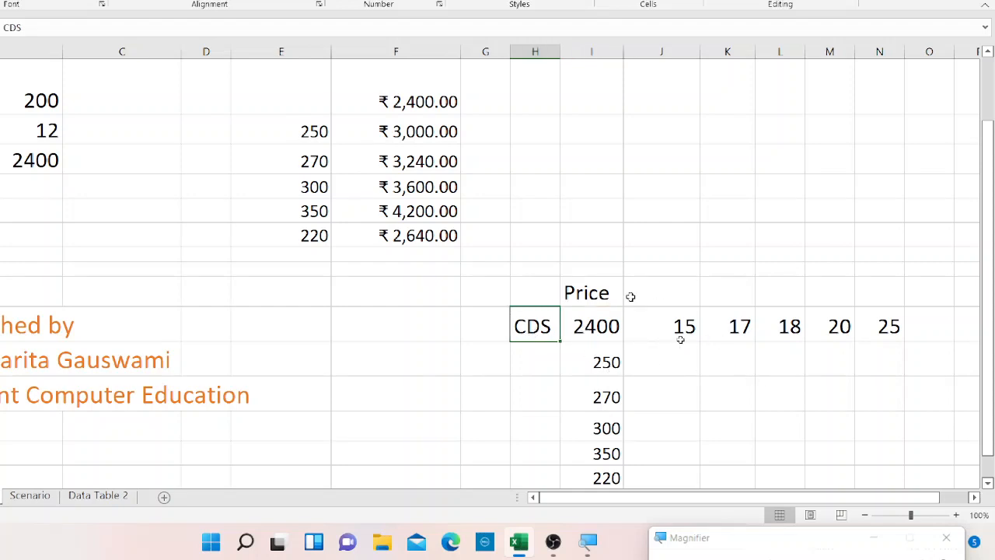
Step: Select the range I13:N18 with the prices, CD quantities and linked total, and open the Data Table what-if tool for it
left_click(585, 321)
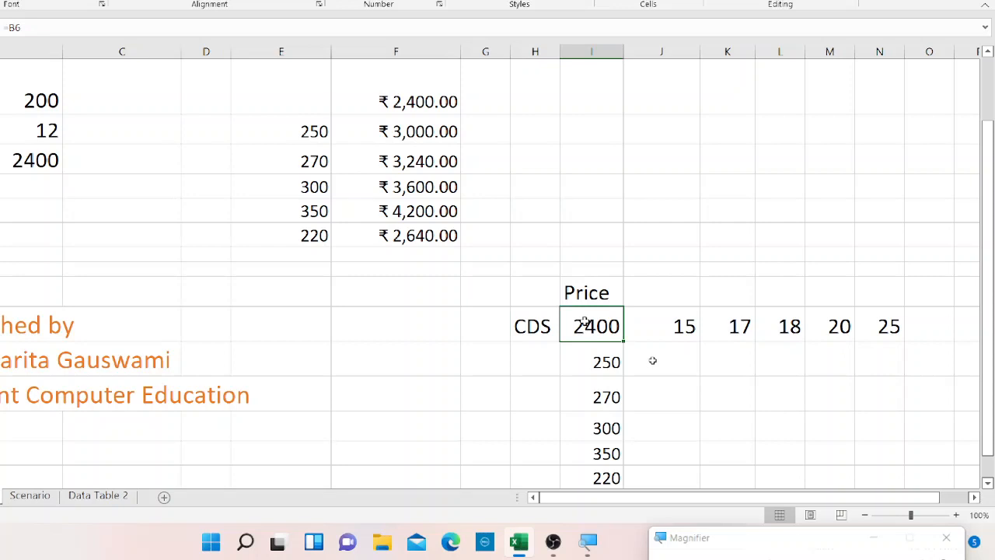
key("shift+Right")
key("shift+Right")
key("shift+Right")
key("shift+Right")
key("shift+Right")
key("shift+Right")
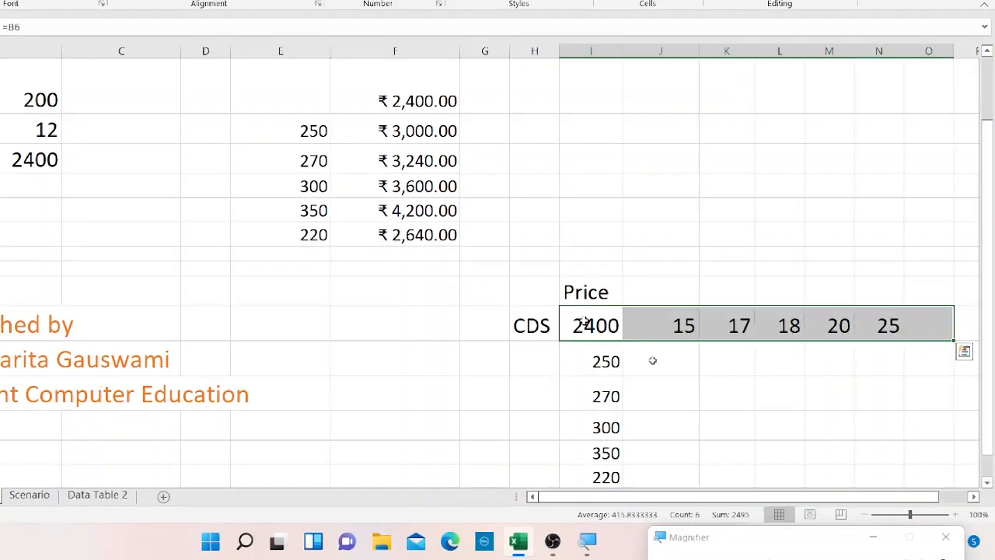
key("shift+Left")
key("shift+Down")
key("shift+Down")
key("shift+Down")
key("shift+Down")
key("shift+Down")
key("shift+Down")
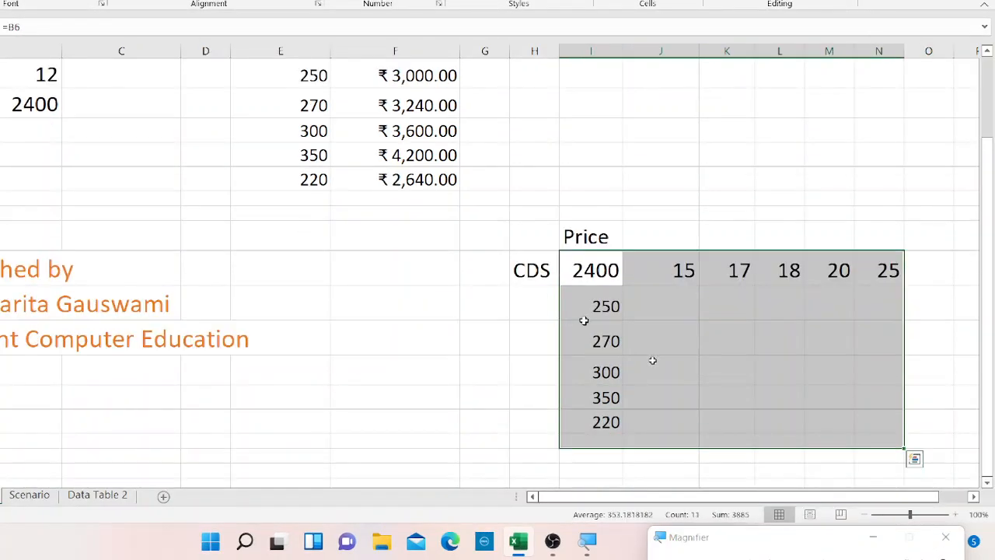
key("shift+Up")
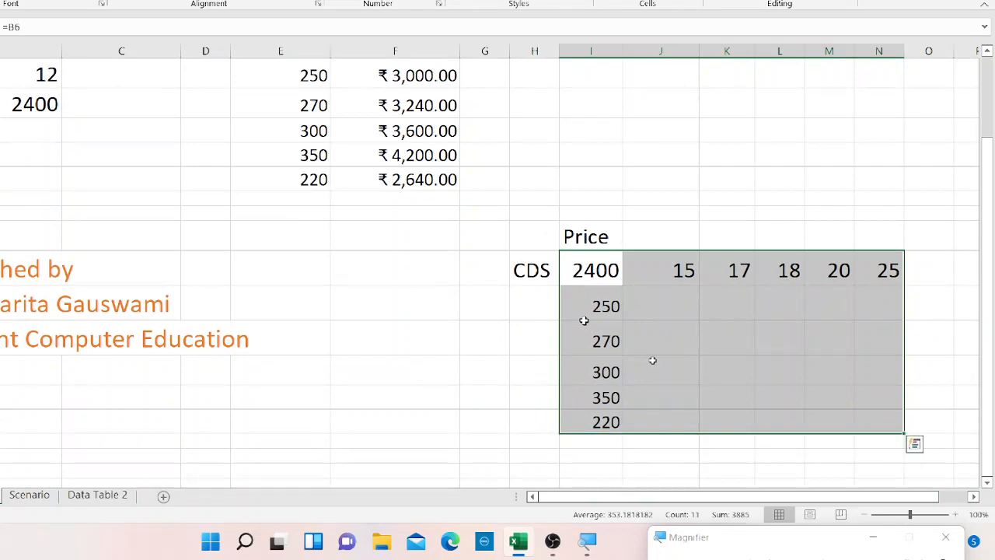
key("super+minus")
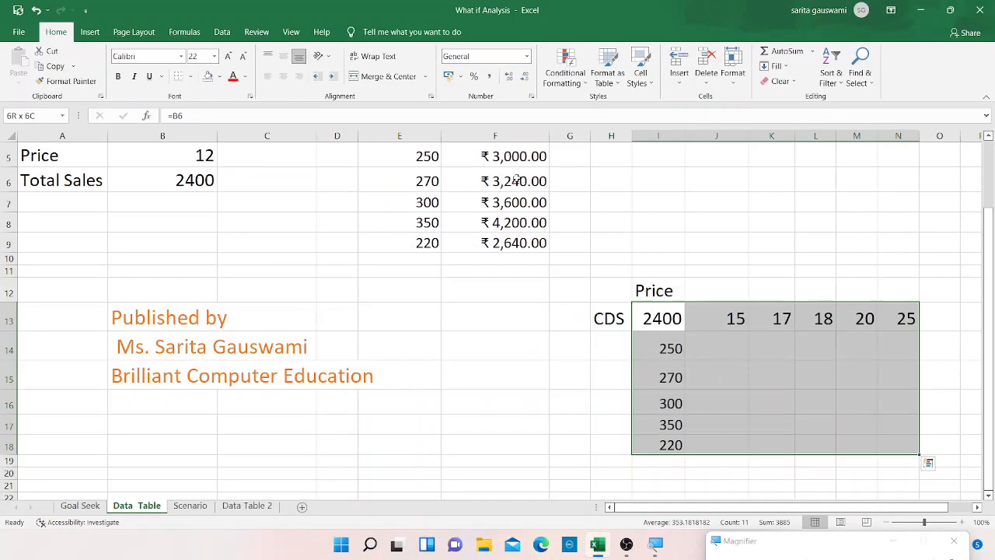
left_click(222, 31)
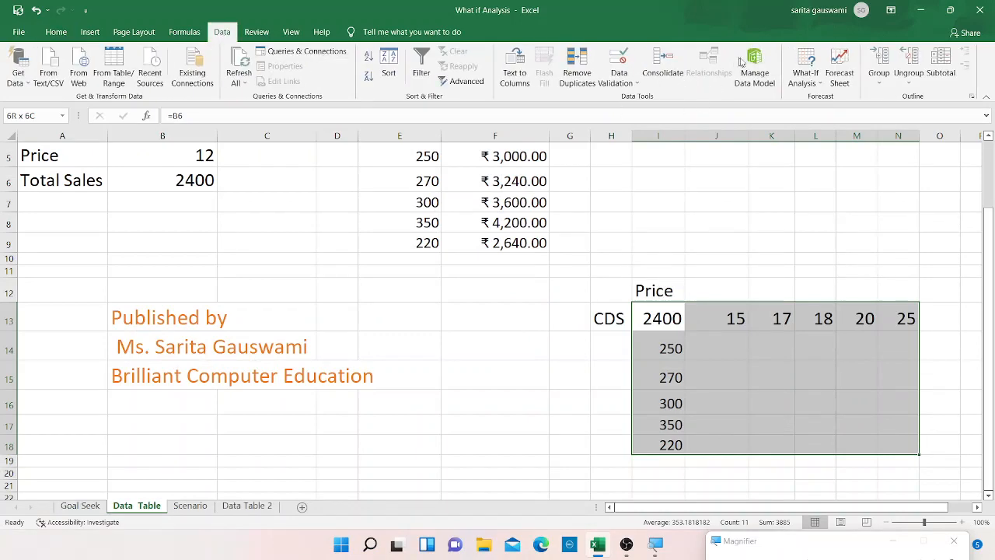
left_click(811, 77)
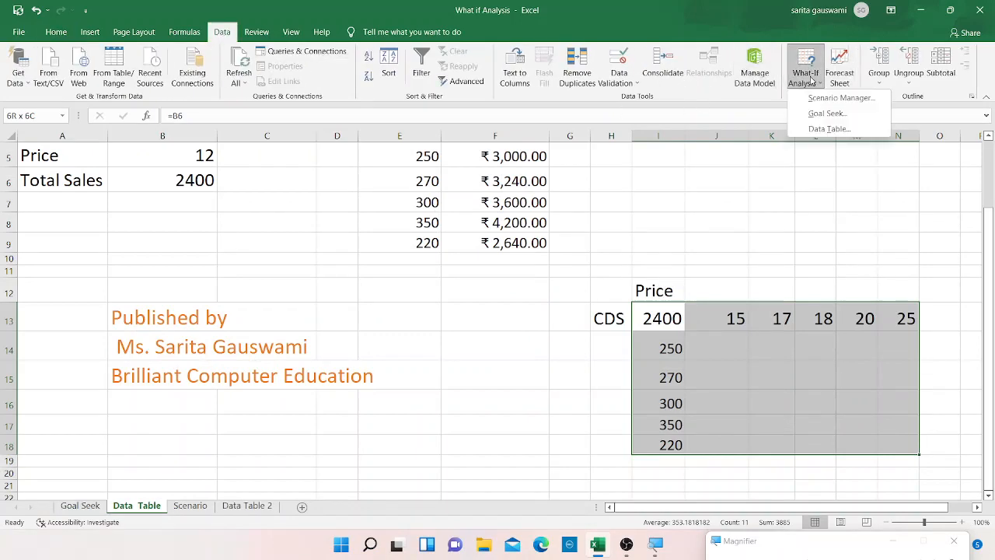
key("super+plus")
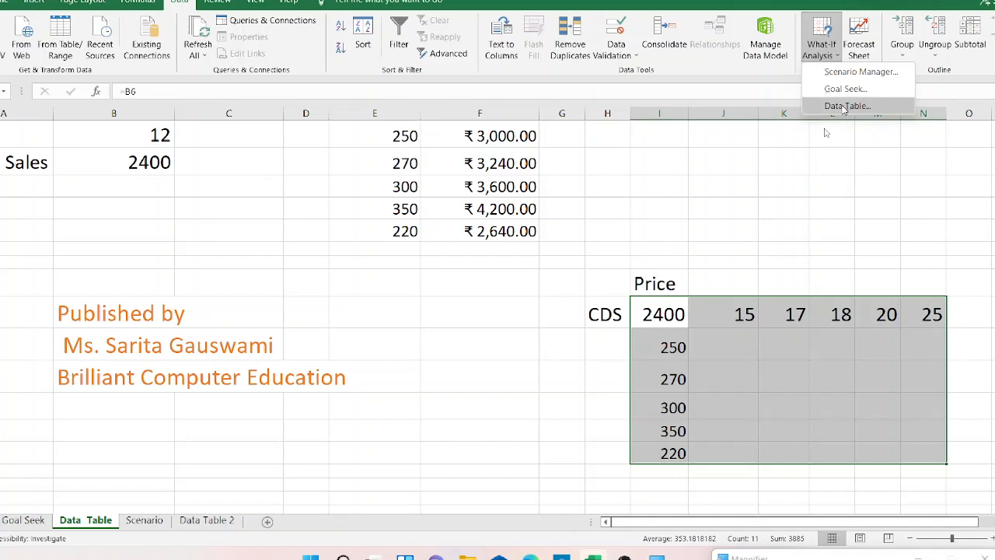
left_click(843, 107)
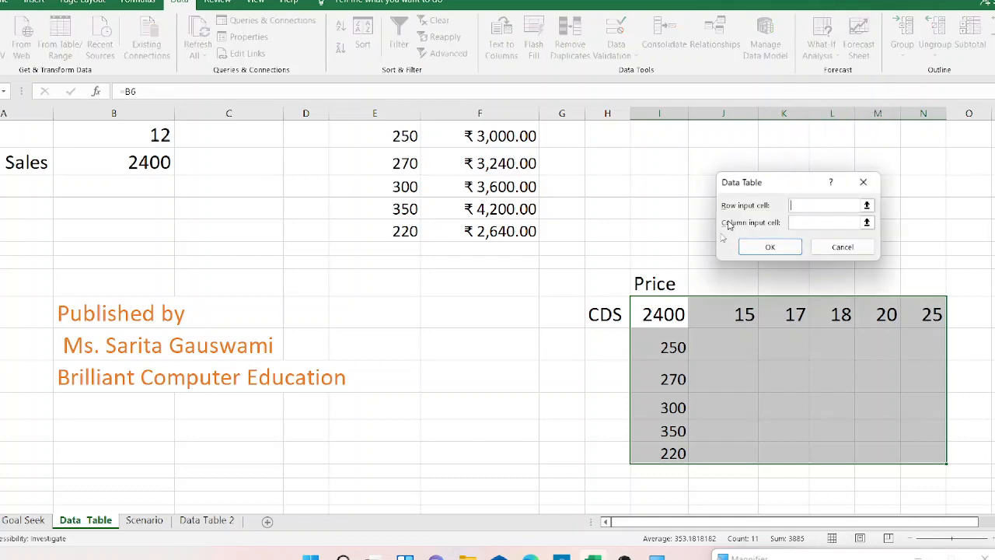
Step: Generate the two-variable data table with row input cell $B$4 and column input cell $B$5
key("super+minus")
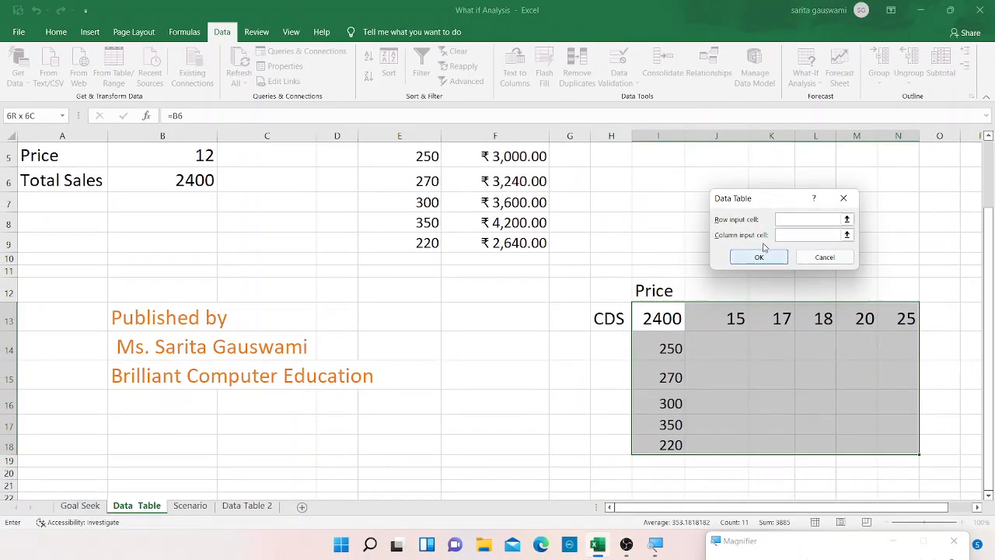
key("super+plus")
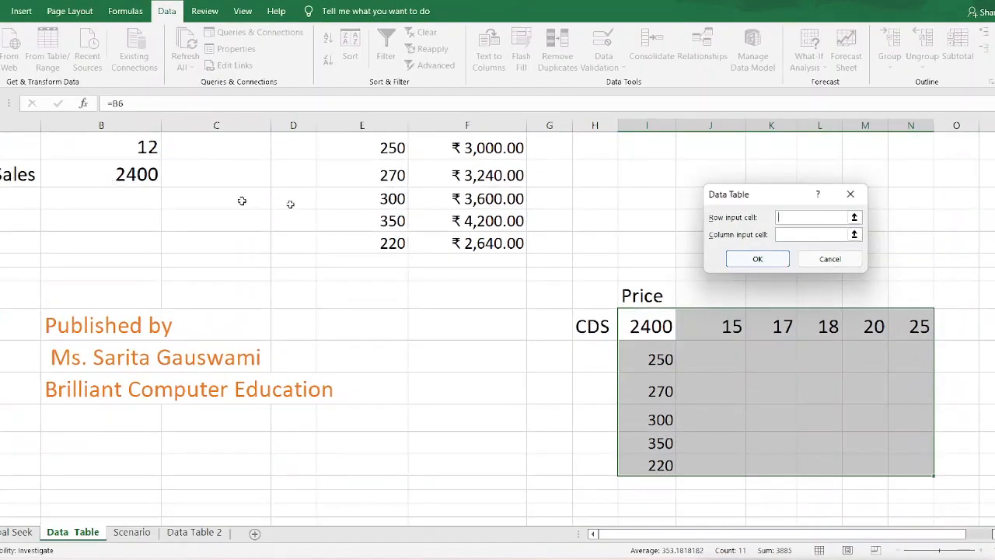
key("super+minus")
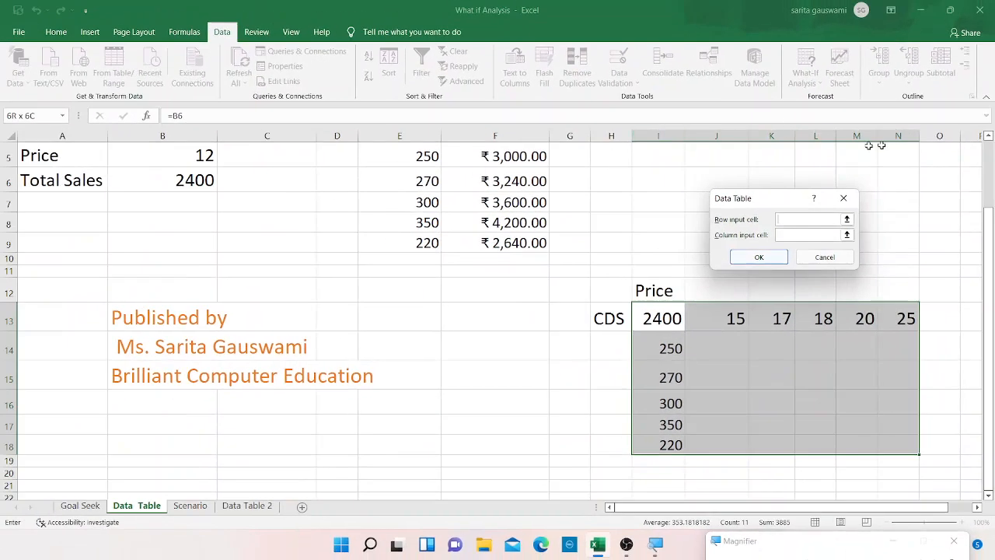
scroll(992, 169, "up", 2)
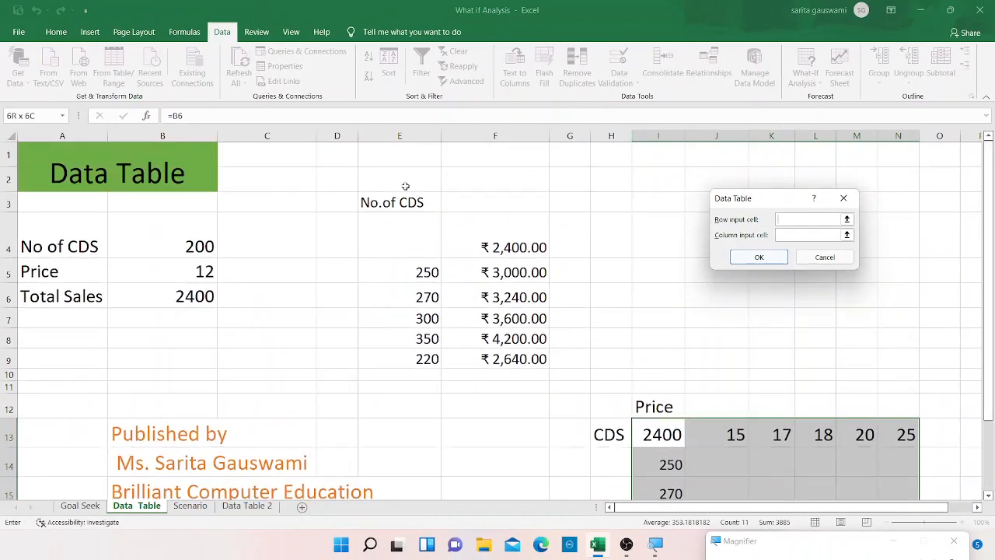
key("super+plus")
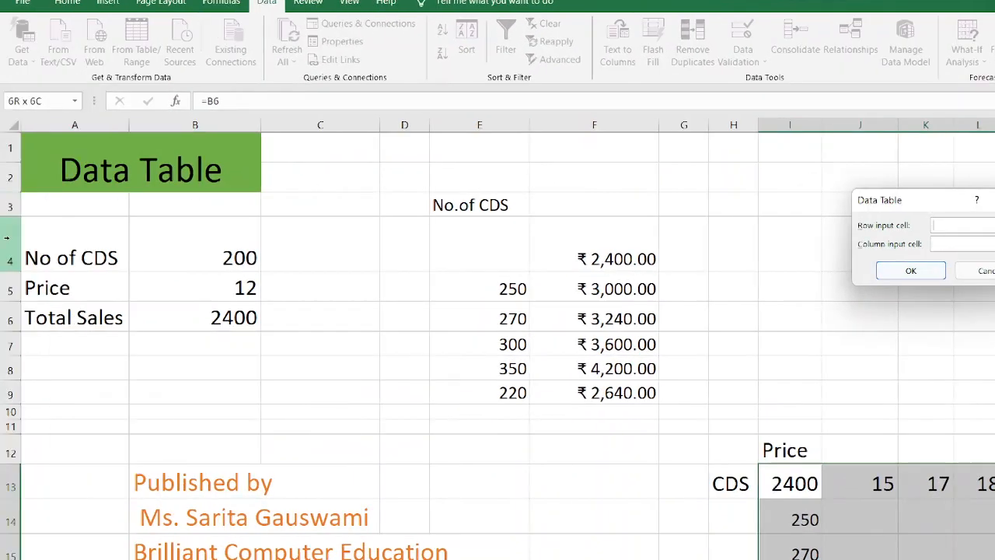
left_click(180, 243)
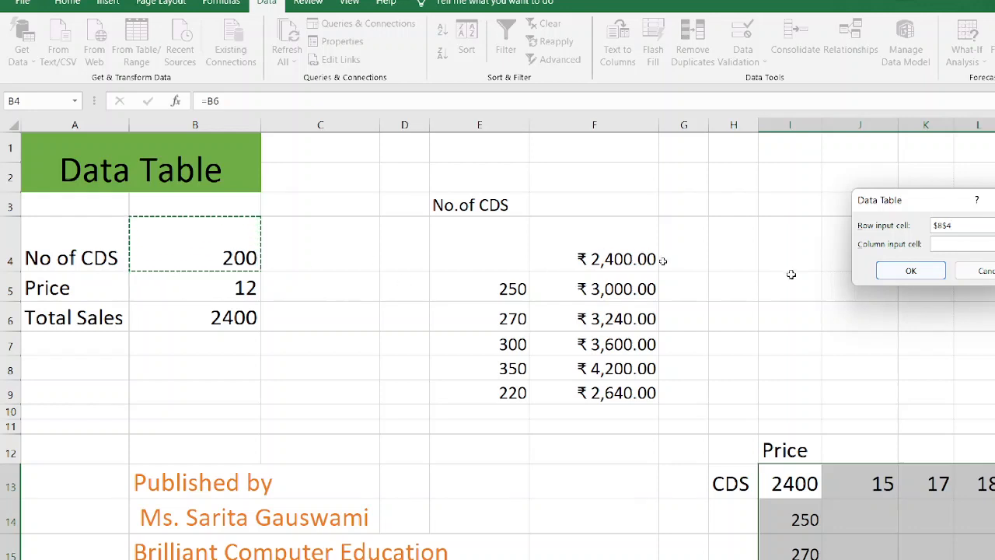
left_click(946, 251)
left_click(241, 284)
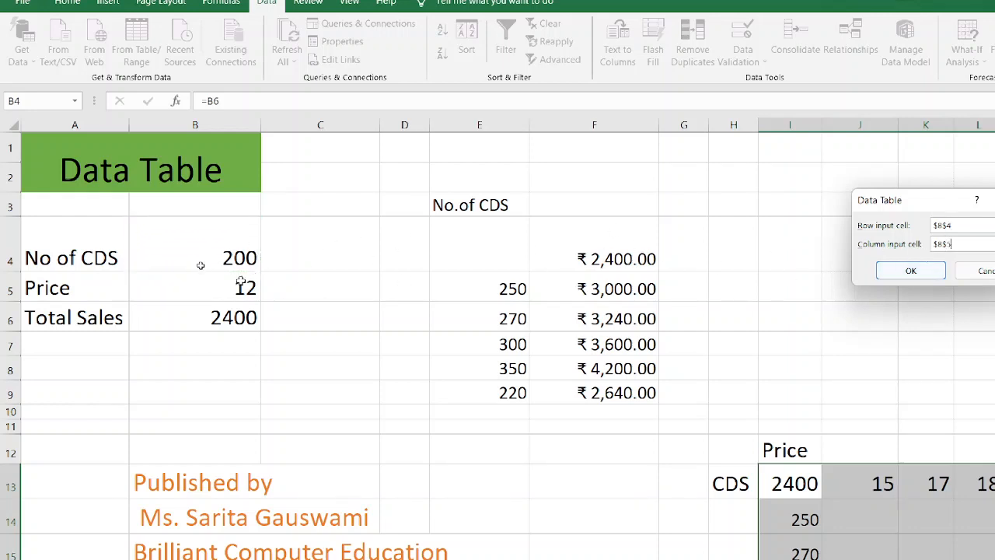
left_click(901, 271)
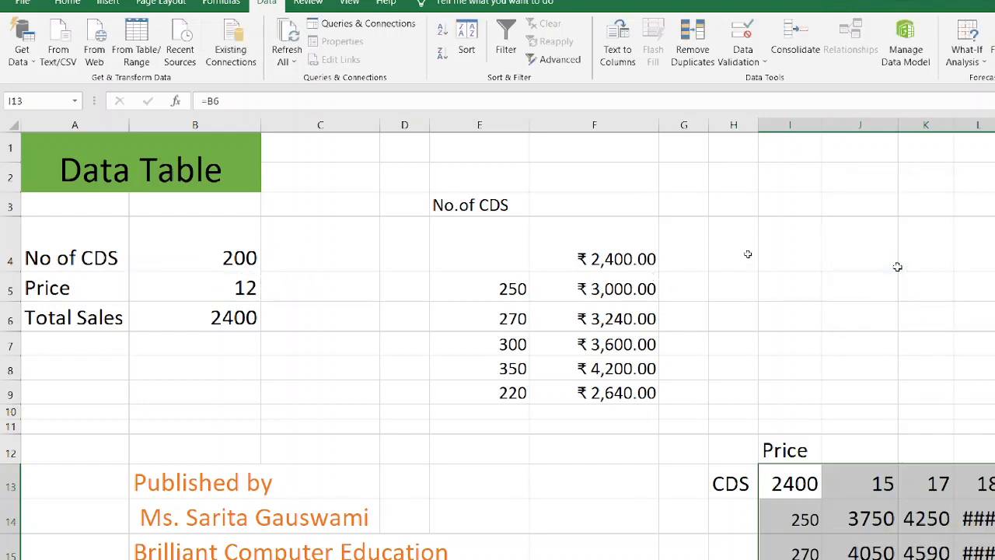
Step: Autofit columns L and M of the two-variable data table to their contents
key("super+minus")
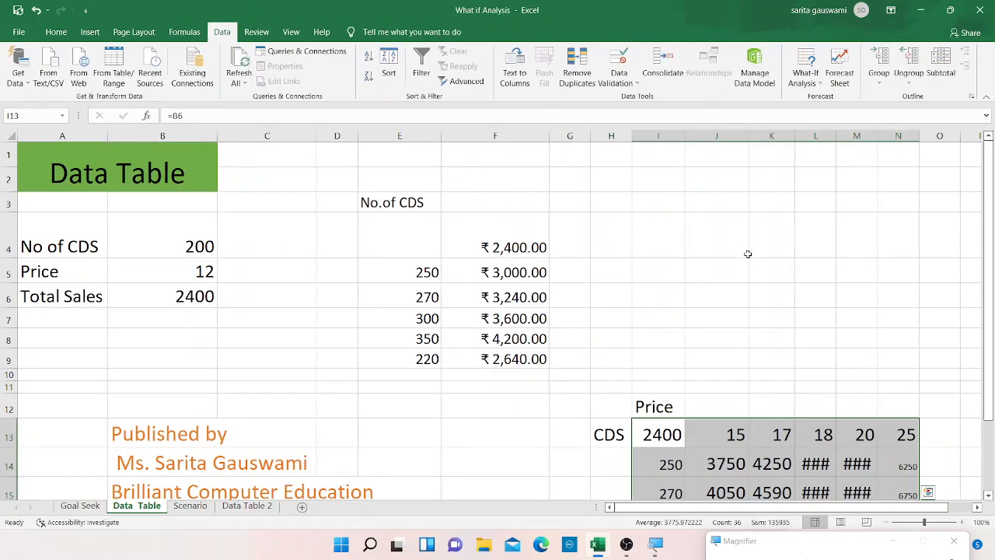
left_click(988, 496)
left_click(987, 496)
left_click(988, 496)
left_click(988, 496)
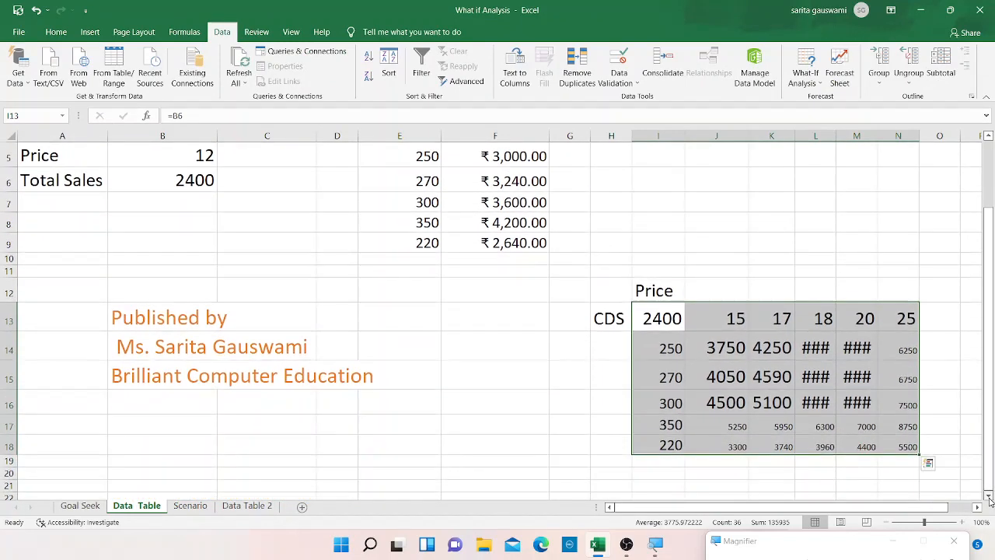
left_click(877, 145)
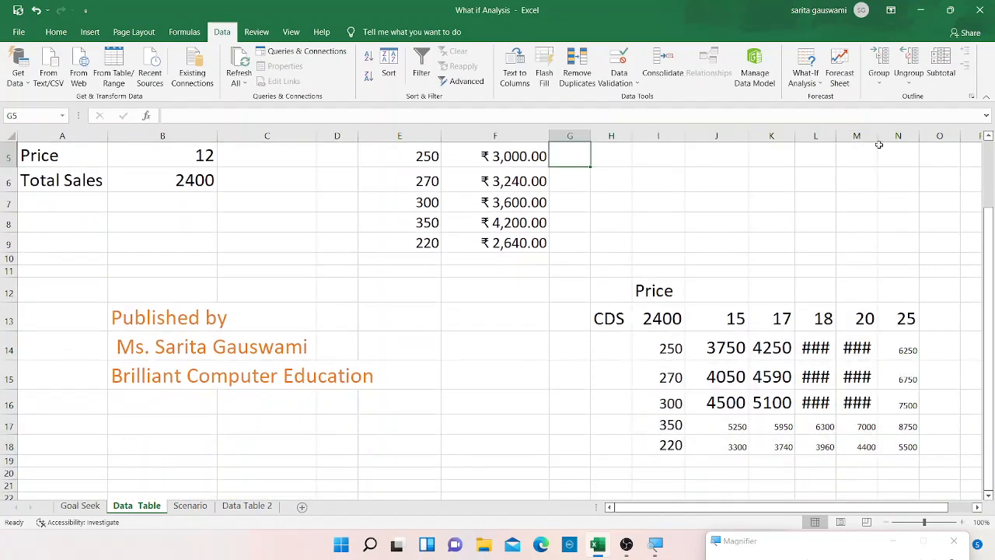
double_click(877, 135)
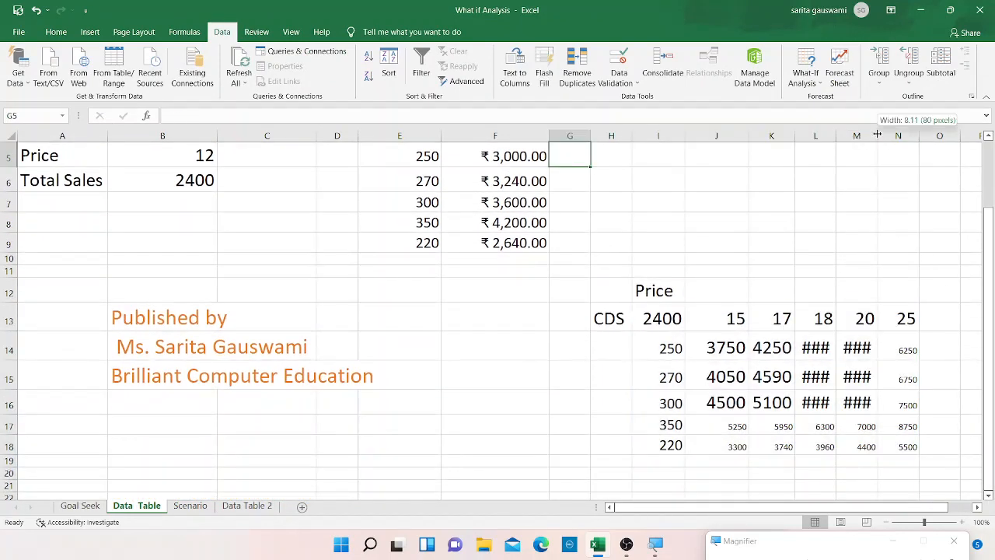
double_click(836, 136)
Step: Increase the font size of the range H13:N19 to 26 and widen column K
left_click(604, 319)
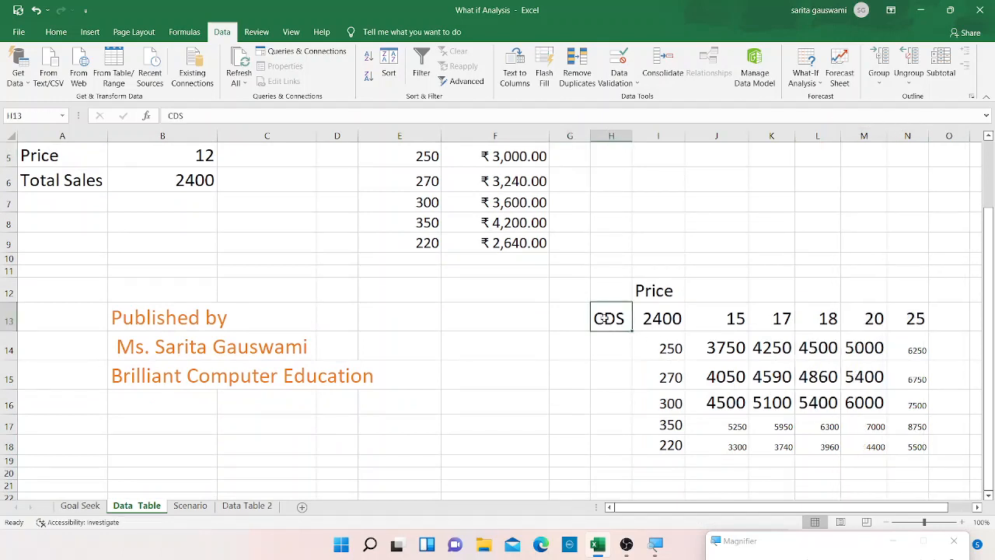
key("shift+Right")
key("shift+Right")
key("shift+Right")
key("shift+Right")
key("shift+Right")
key("shift+Right")
key("shift+Down")
key("shift+Down")
key("shift+Down")
key("shift+Down")
key("shift+Down")
key("shift+Down")
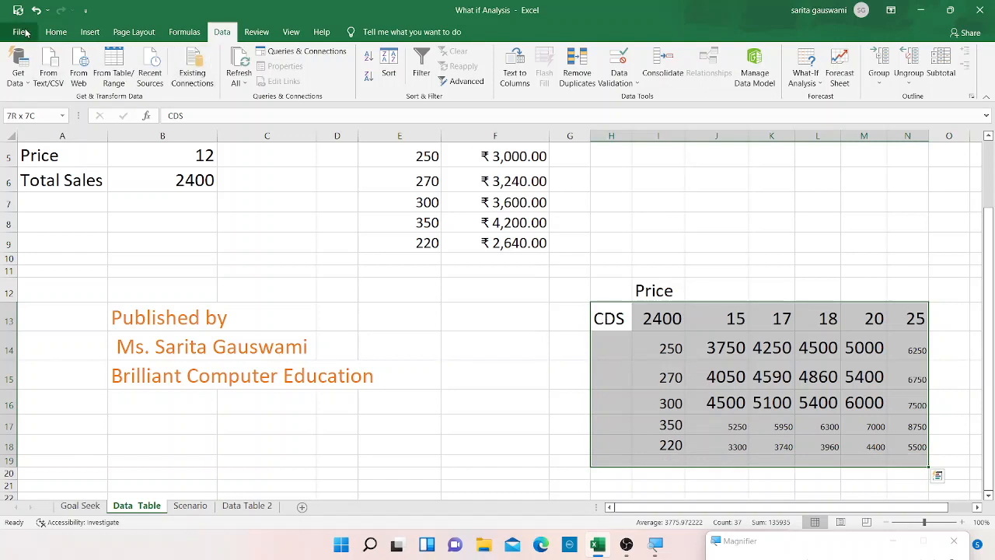
left_click(56, 32)
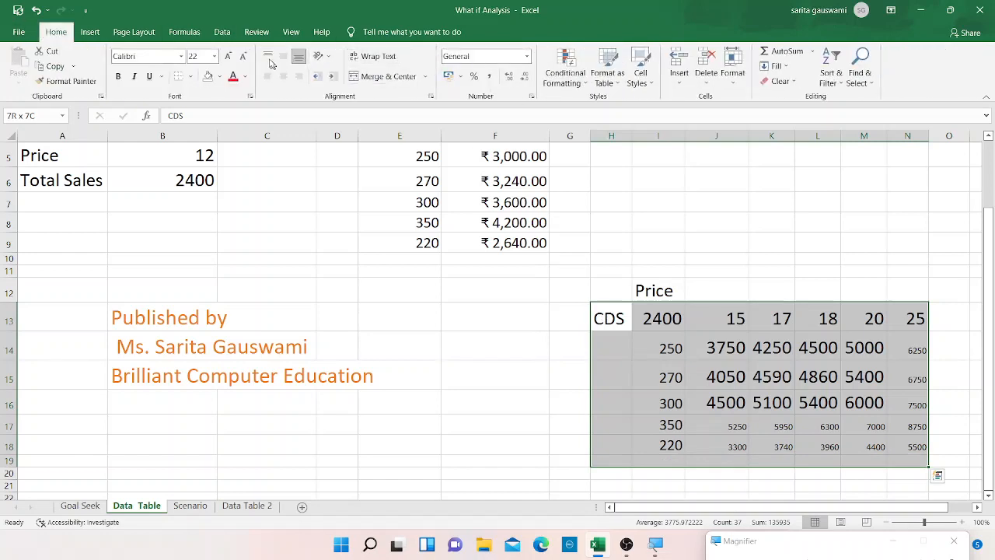
left_click(232, 60)
left_click(231, 60)
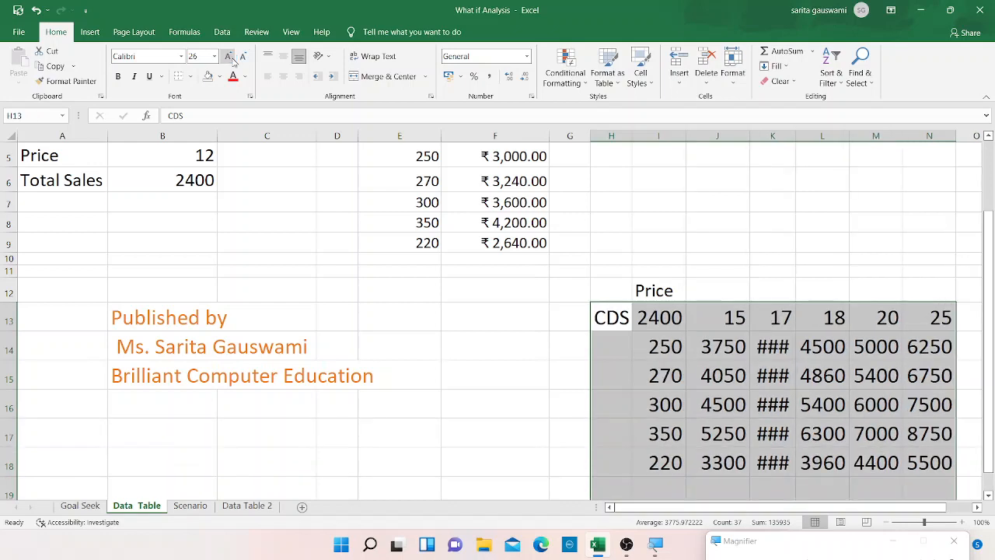
left_click_drag(794, 138, 823, 137)
Step: Examine how the CD quantities in column I and the prices in row 13 combine into the data table's totals
left_click(678, 346)
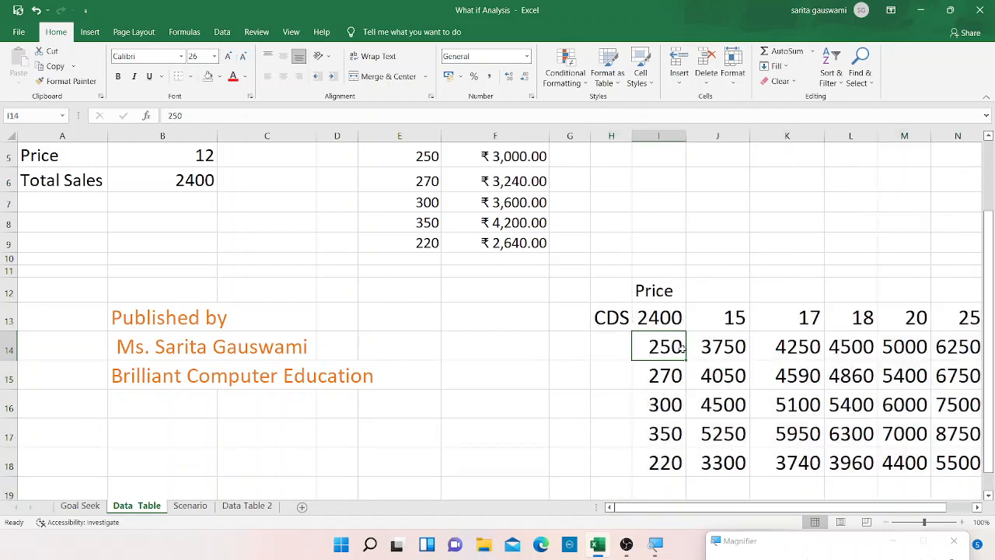
left_click(736, 320)
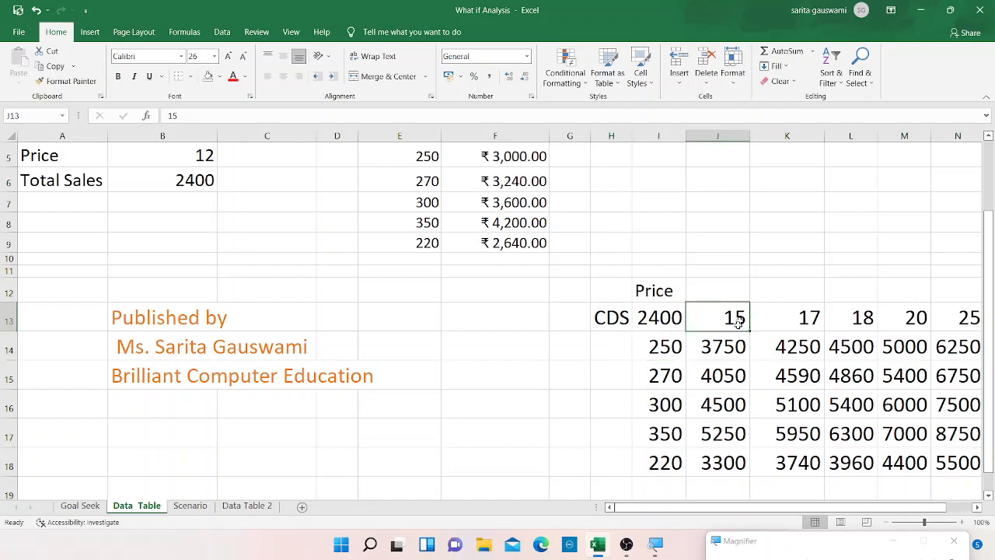
left_click(709, 350)
left_click(670, 348)
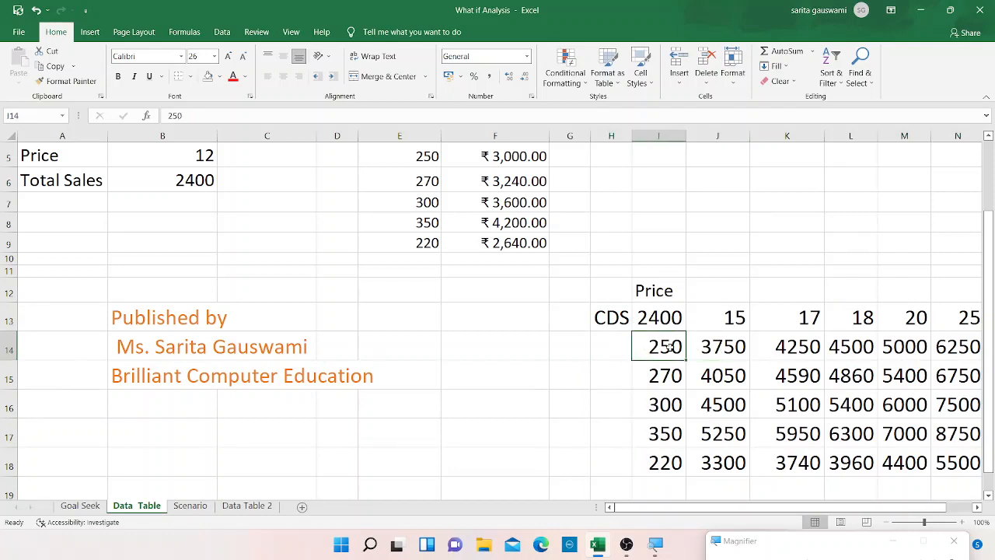
key("Right")
key("Up")
key("Right")
key("Right")
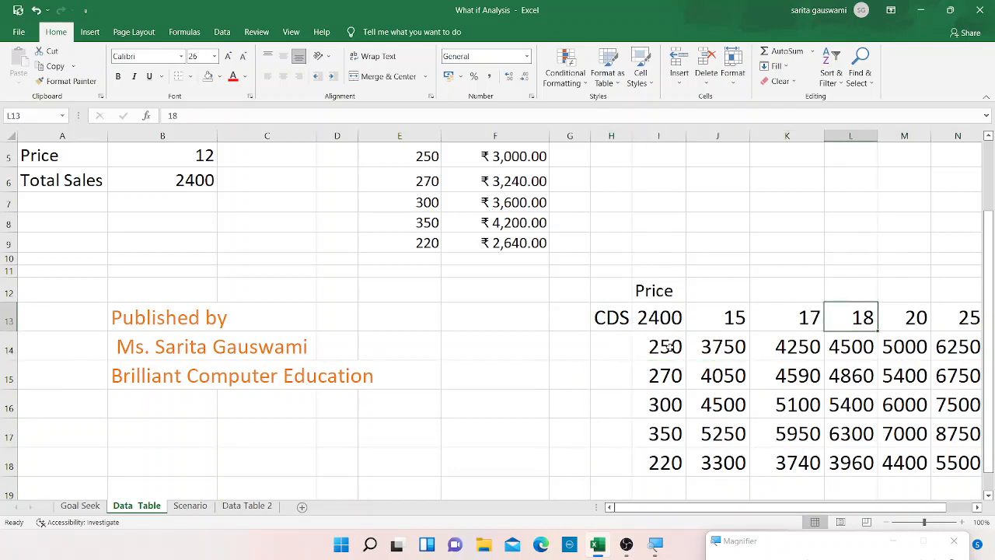
key("Right")
key("Right")
key("Right")
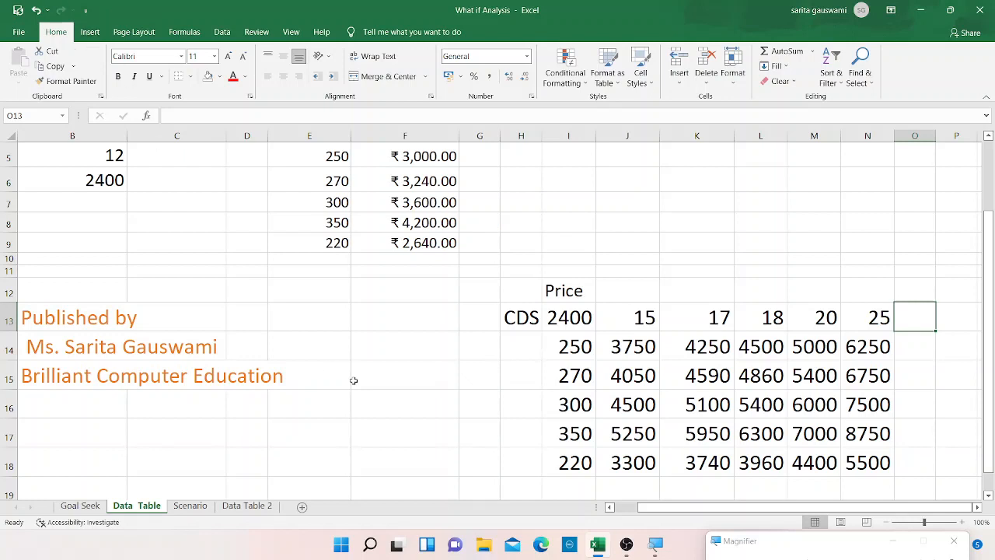
Step: Copy the student marks table in G2:H10 of the Goal Seek sheet, from Rollno down to Per
left_click(82, 505)
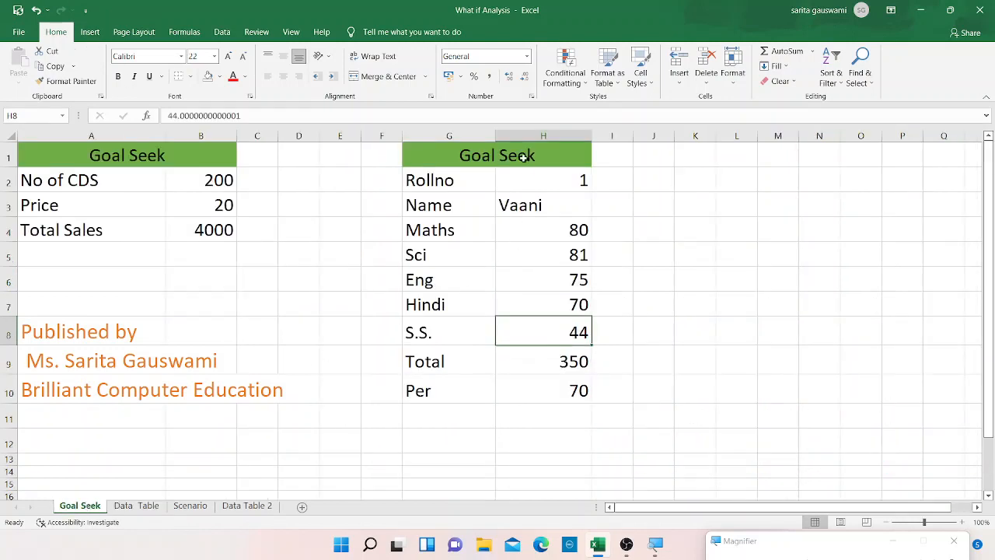
left_click(445, 182)
key("shift+Right")
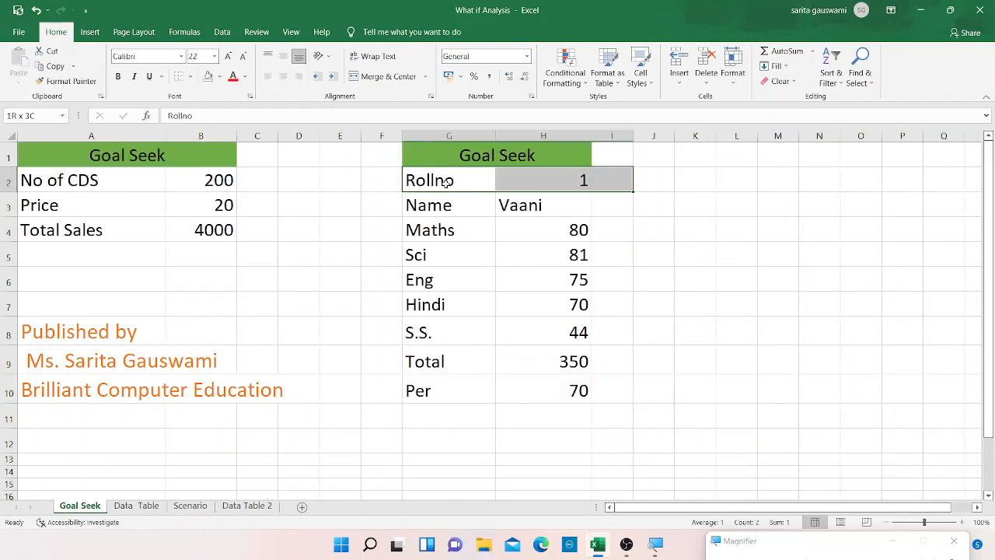
key("shift+Down")
key("shift+Down")
key("shift+Down")
key("shift+Down")
key("shift+Down")
key("shift+Down")
key("shift+Down")
key("shift+Down")
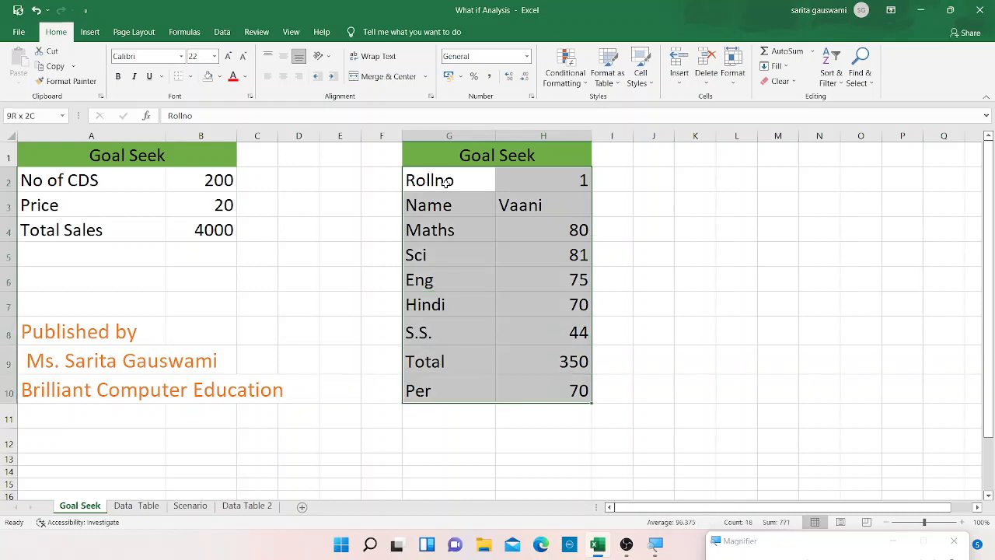
key("ctrl+c")
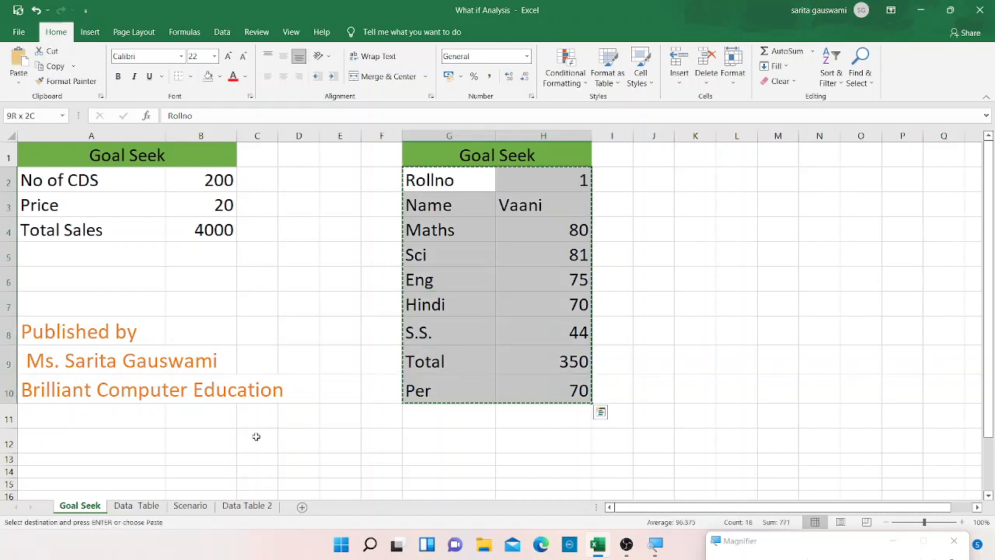
Step: Paste the copied marks table at cell A1 of the Scenario sheet and widen columns A and B to fit the contents
left_click(190, 506)
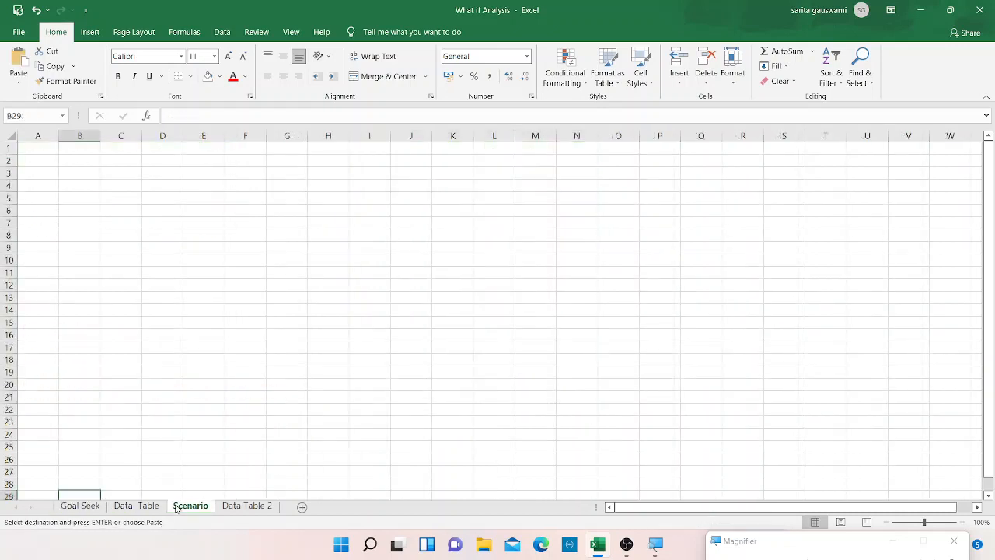
left_click(33, 143)
key("ctrl+v")
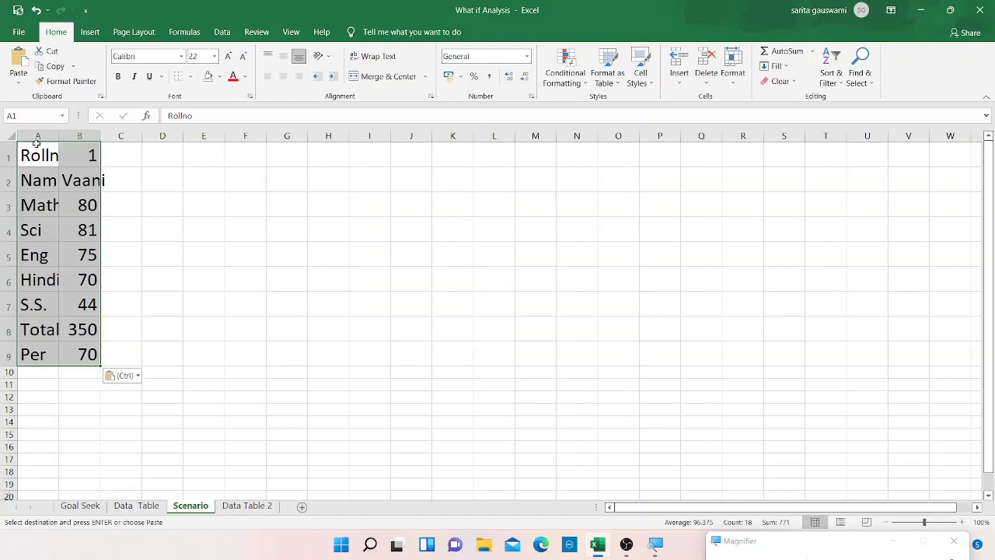
left_click_drag(58, 137, 181, 154)
left_click(151, 173)
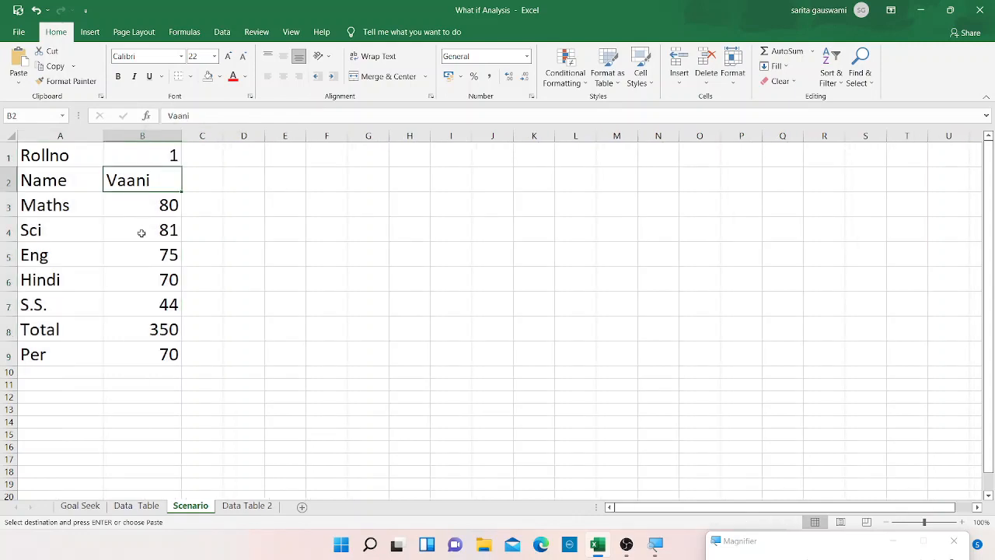
Step: Check the formulas behind the Total and Per values of the marks table
left_click(140, 353)
left_click(153, 330)
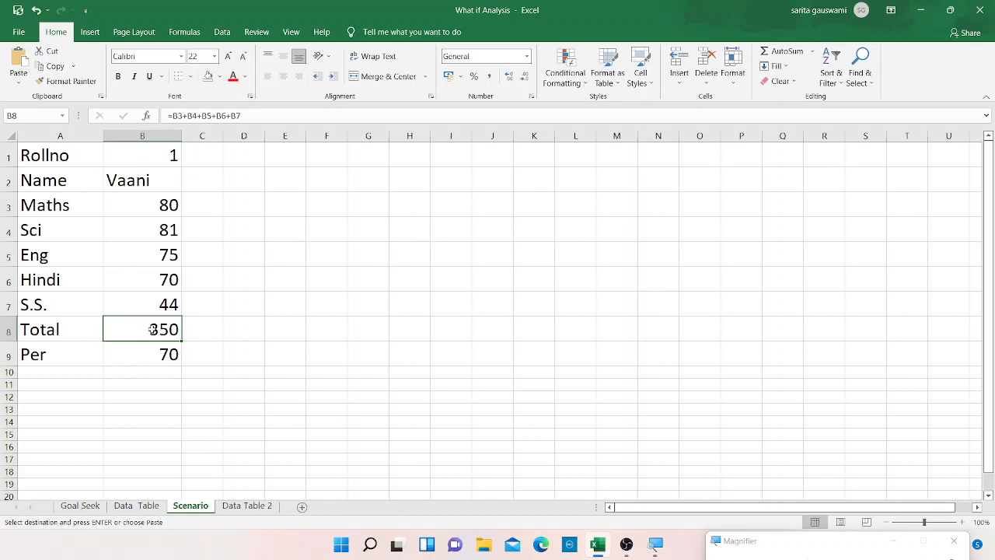
left_click(165, 353)
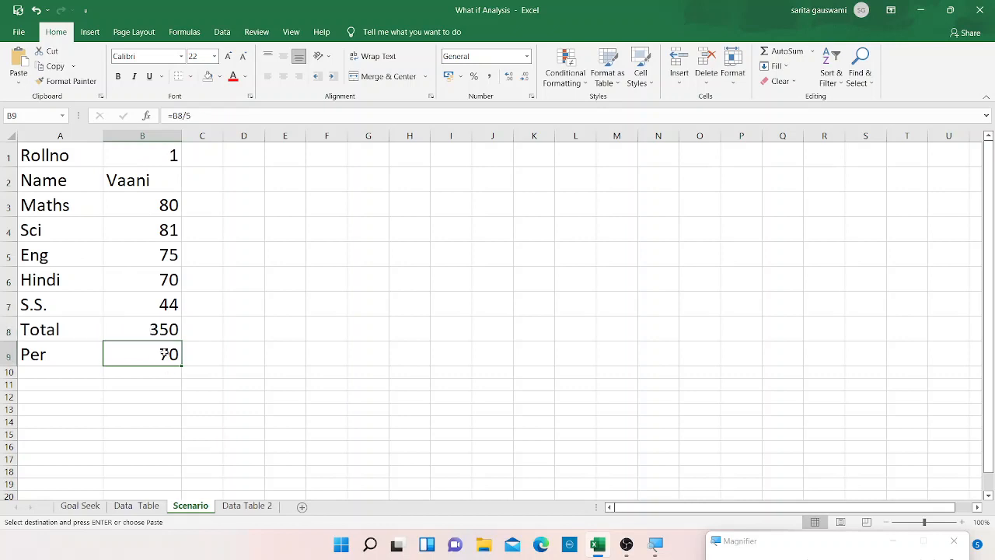
left_click(236, 350)
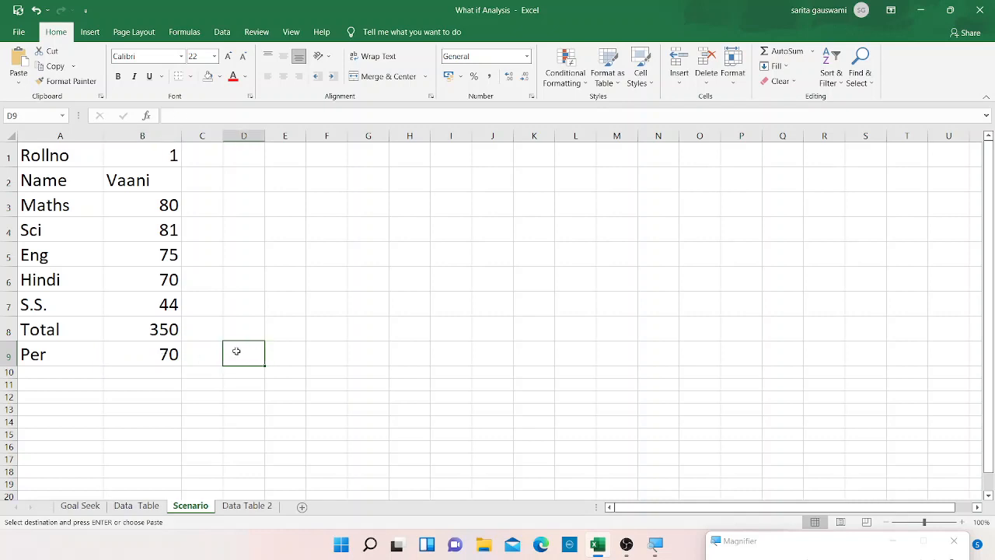
left_click(49, 156)
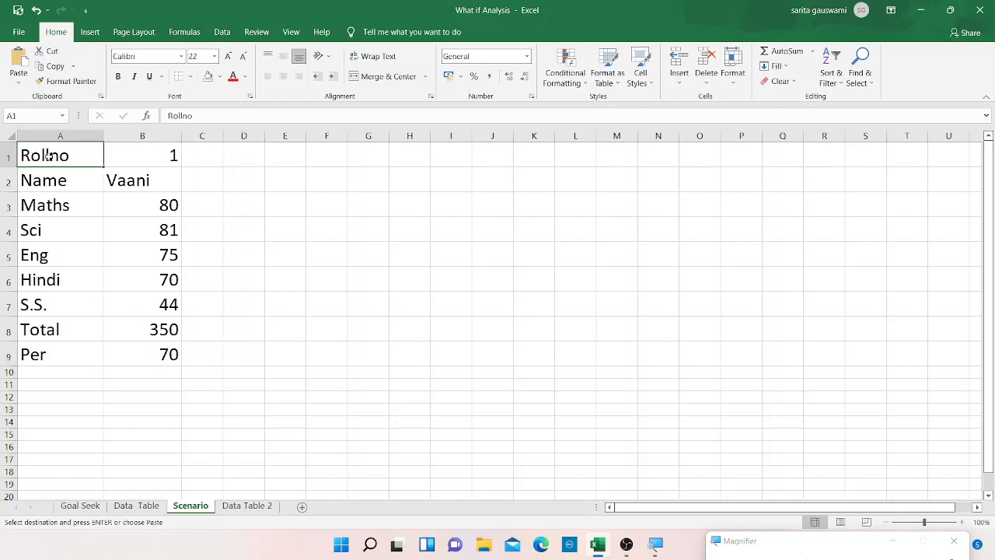
key("super")
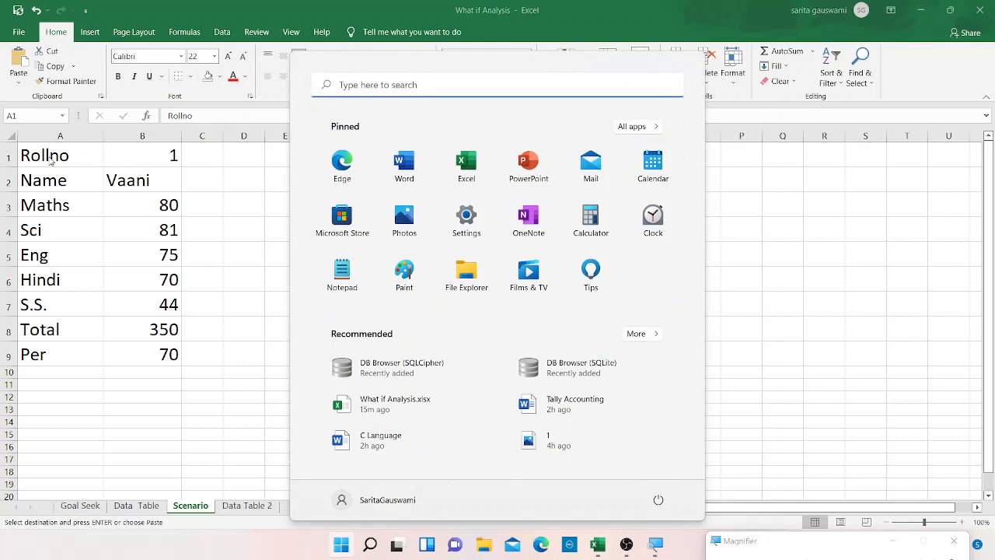
left_click(241, 276)
left_click(240, 274)
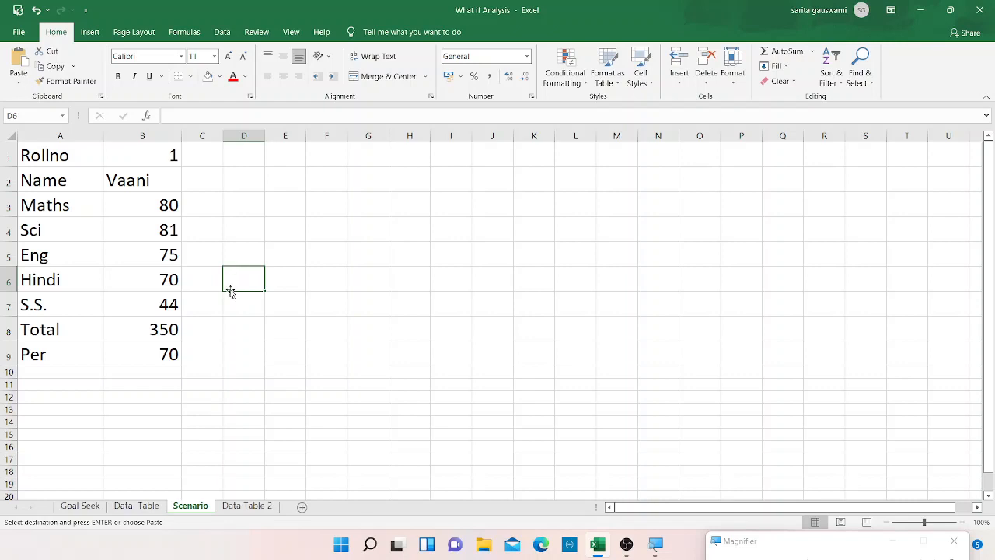
Step: Insert two blank rows above the Rollno row of the marks table
left_click(56, 158)
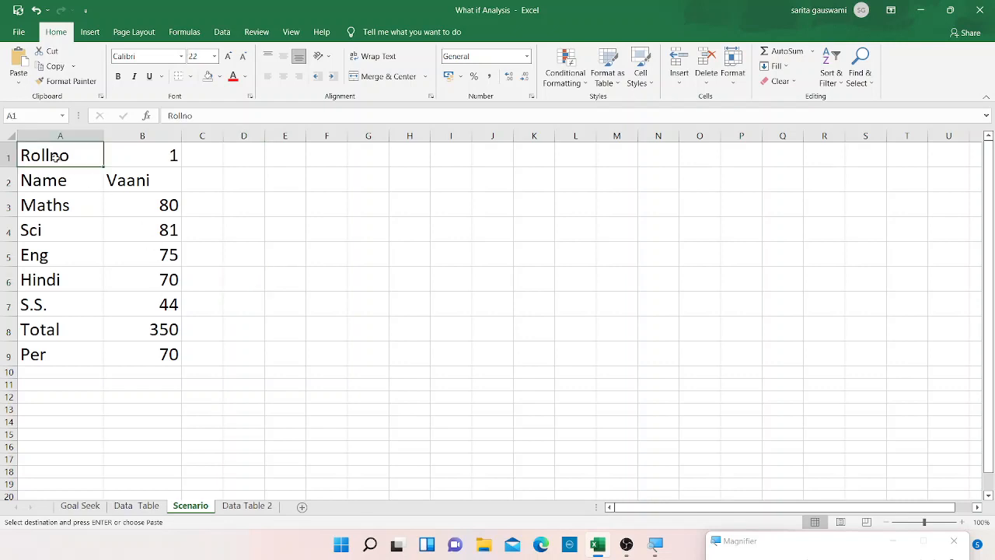
right_click(14, 157)
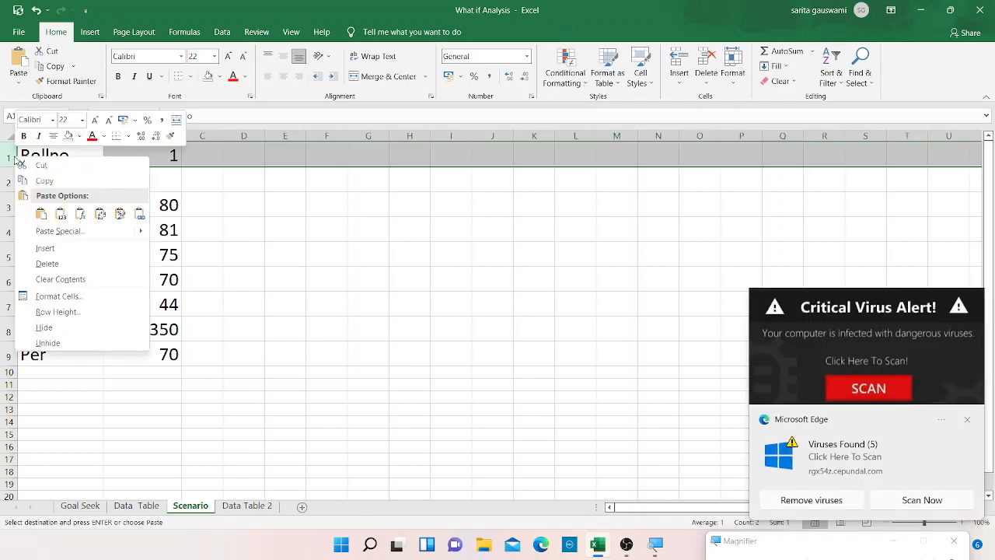
left_click(73, 248)
right_click(14, 147)
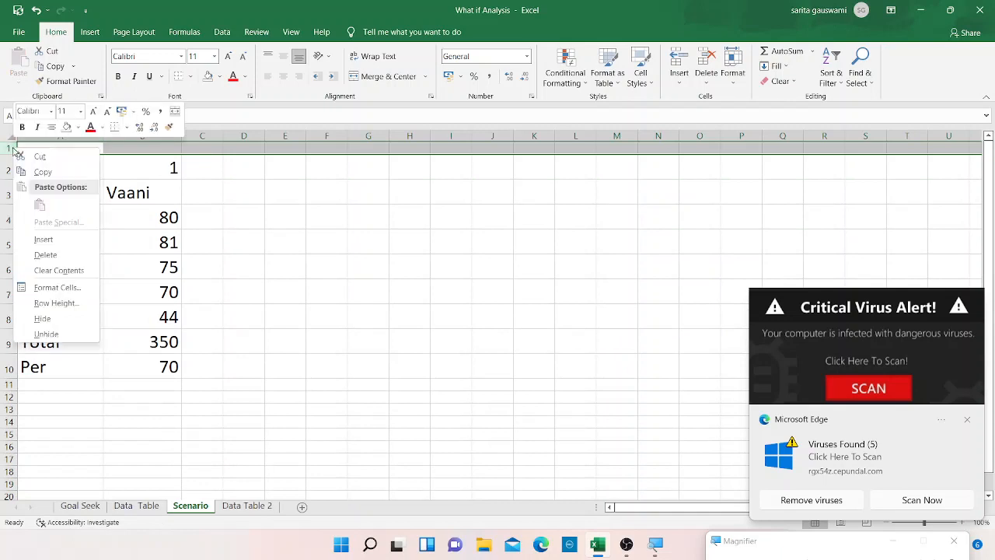
left_click(56, 237)
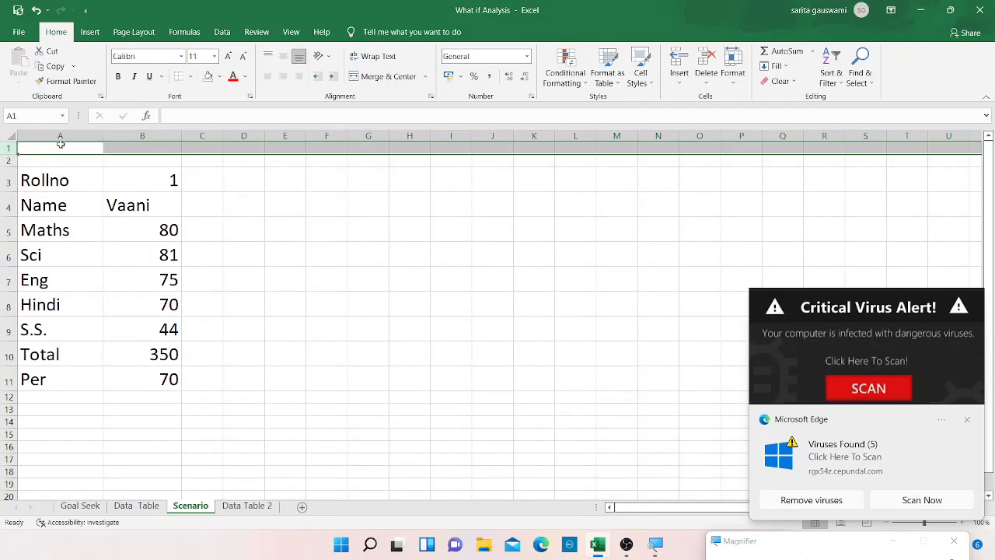
left_click_drag(10, 147, 9, 160)
key("shift+Right")
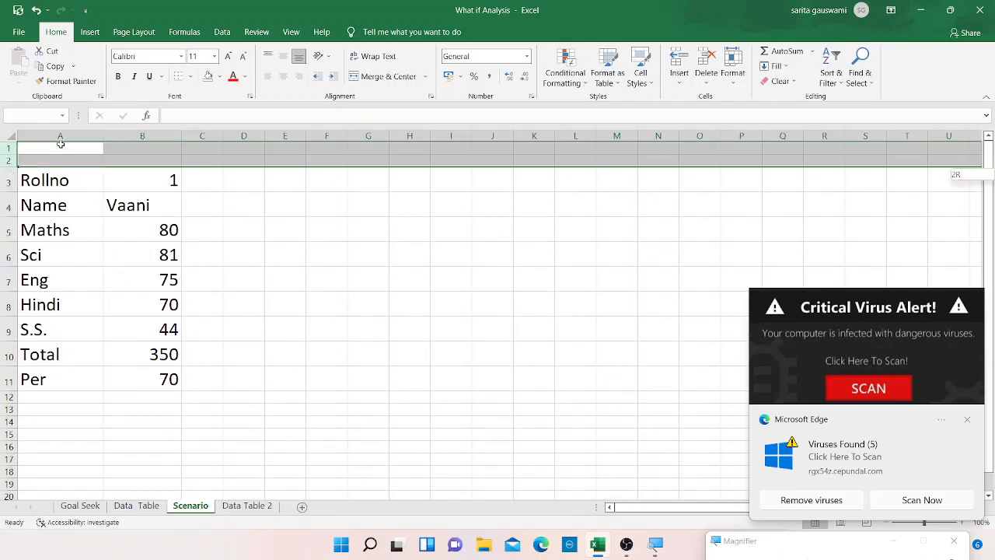
left_click(148, 216)
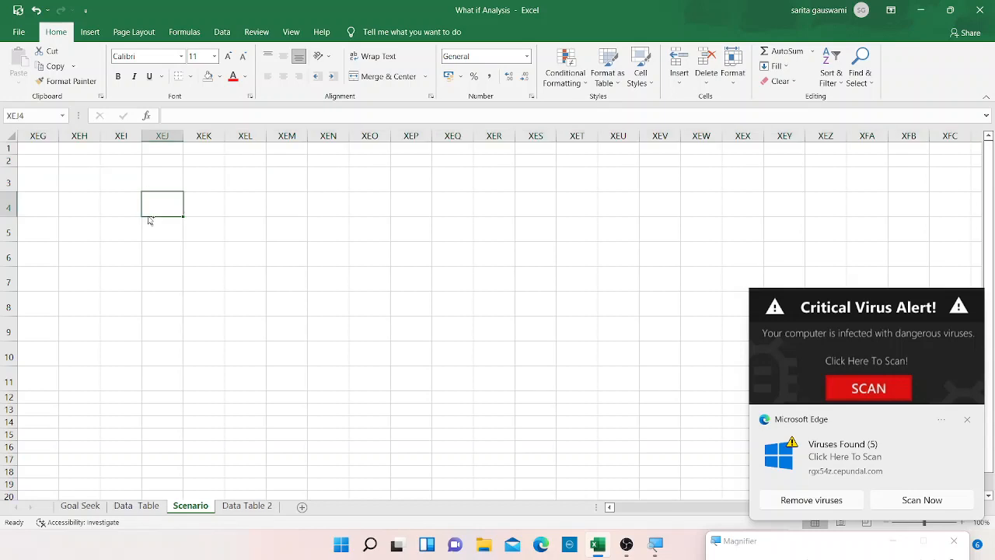
Step: Merge and center the range A1:B2 above the marks table and enter the title Scenario in it
key("ctrl+Home")
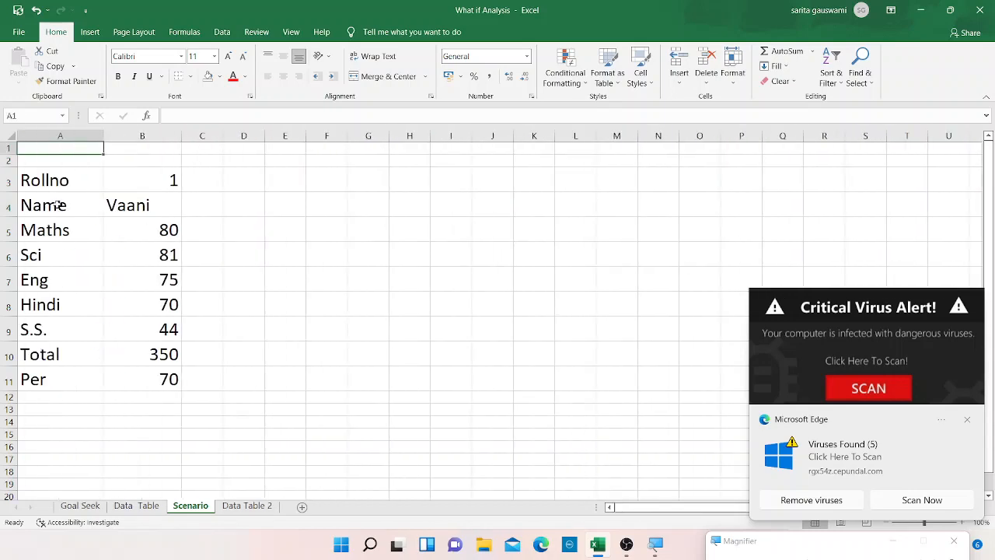
key("shift+Down")
key("shift+Right")
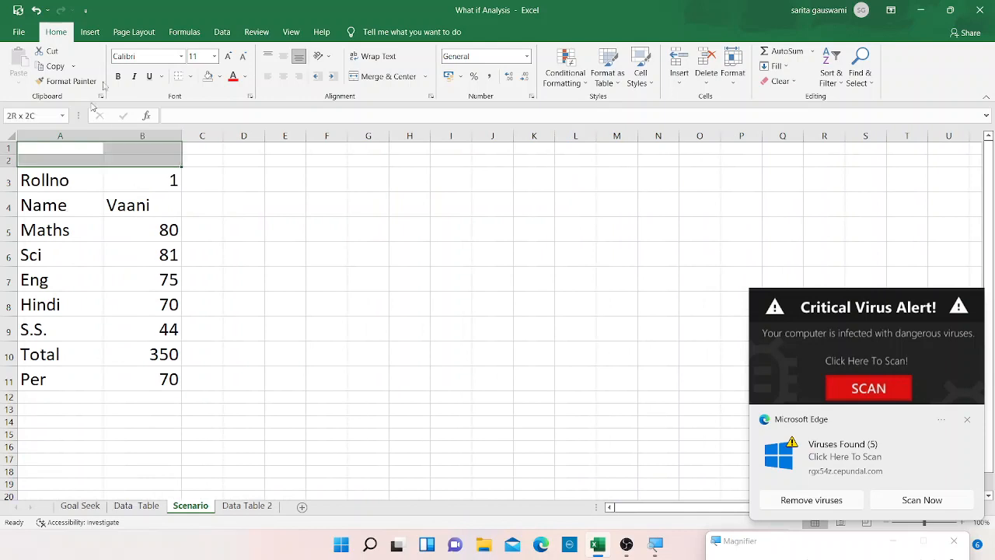
left_click(389, 76)
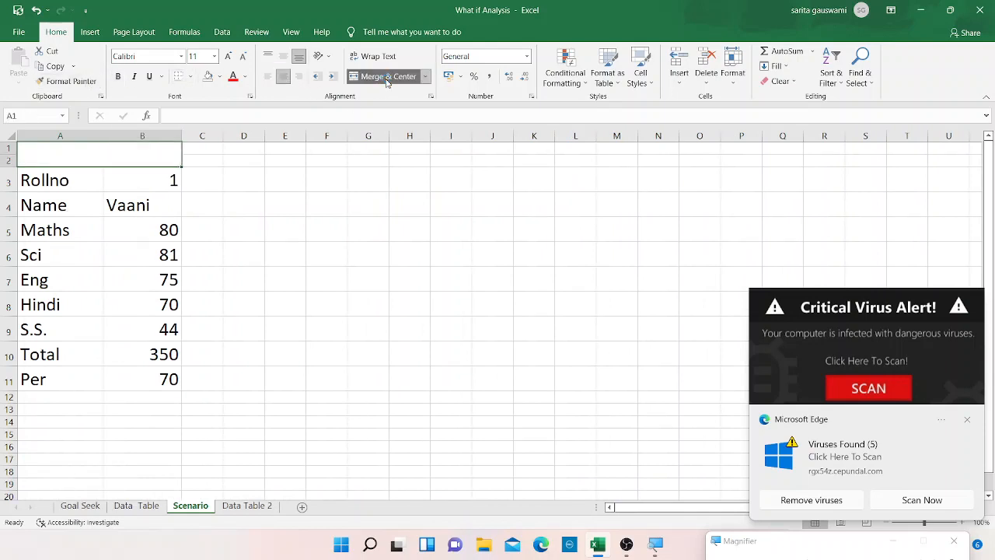
type("Sc")
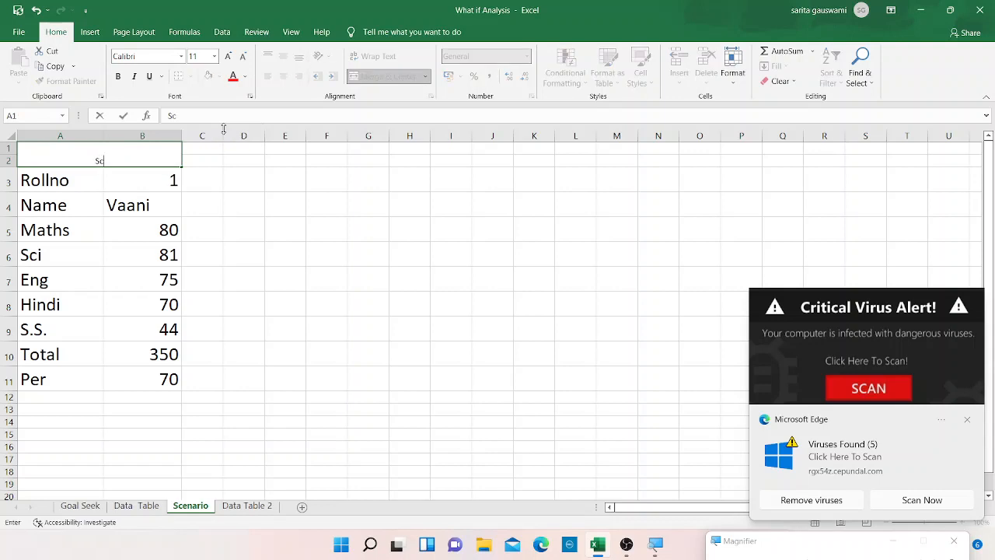
type("enario")
left_click(136, 230)
Step: Increase the font size of the Scenario title to 28
left_click(138, 156)
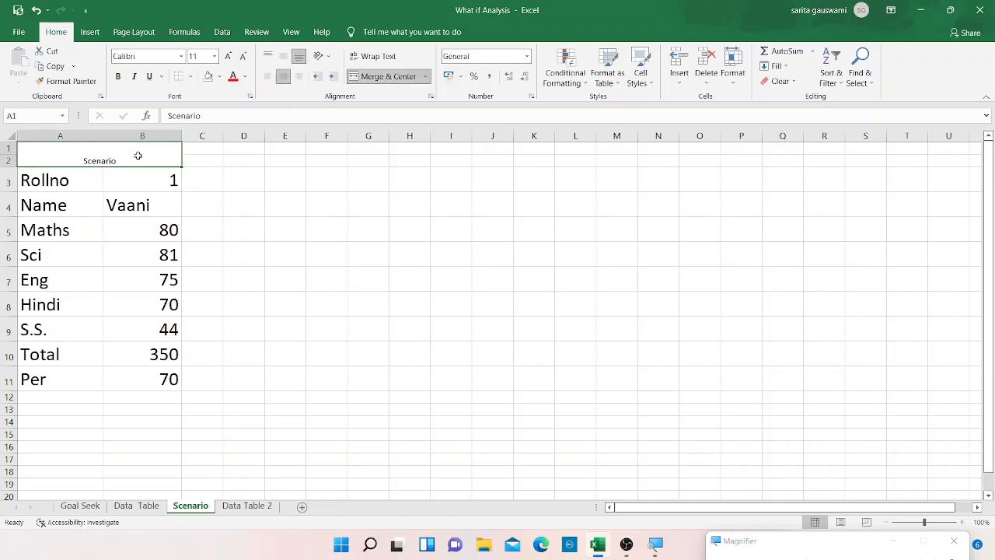
left_click(229, 57)
left_click(228, 56)
left_click(229, 57)
left_click(229, 57)
left_click(229, 57)
left_click(228, 57)
left_click(228, 57)
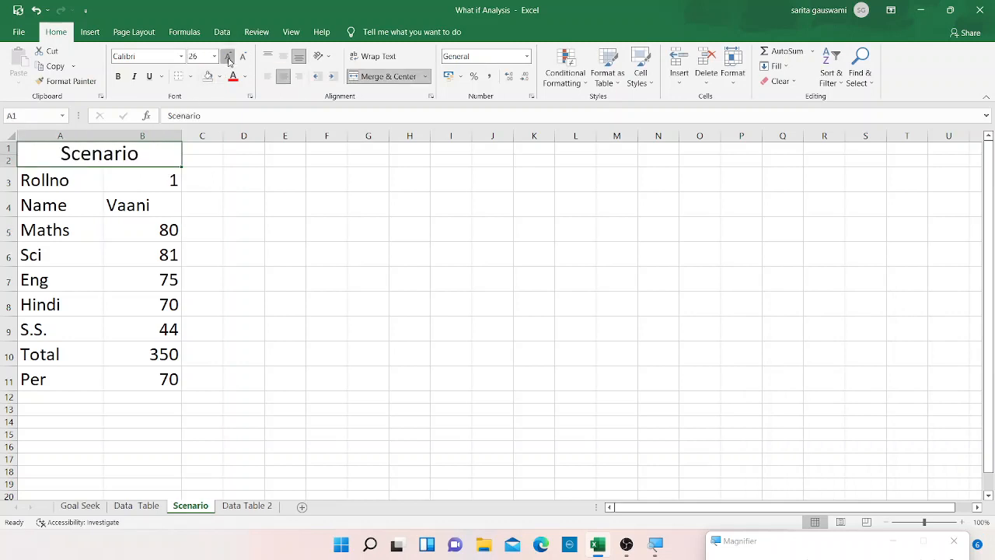
left_click(228, 57)
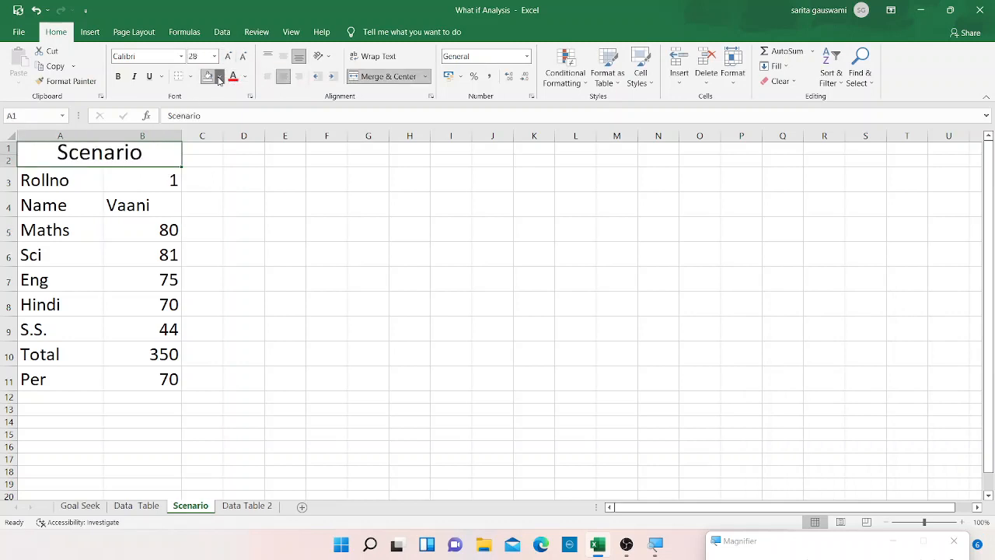
Step: Fill the merged Scenario title cell with the theme's green color
left_click(220, 76)
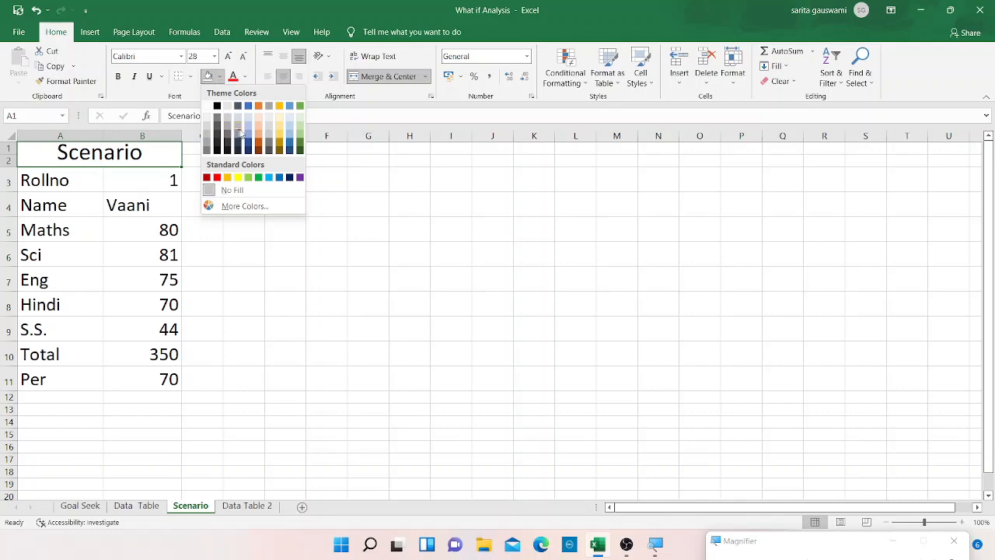
left_click(300, 107)
left_click(206, 362)
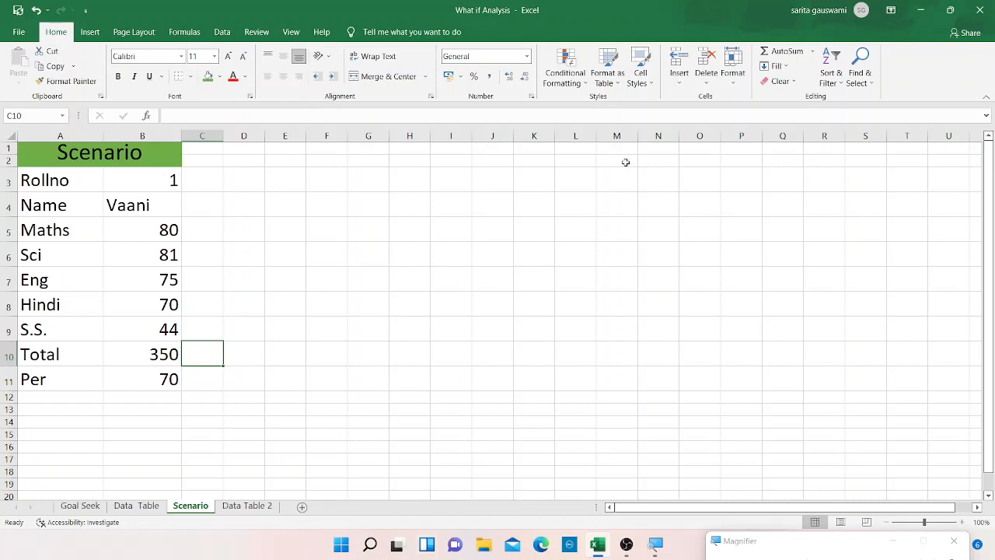
Step: Open the Scenario Manager from the What-If Analysis tools and move its dialog closer to the marks table
left_click(221, 35)
left_click(805, 82)
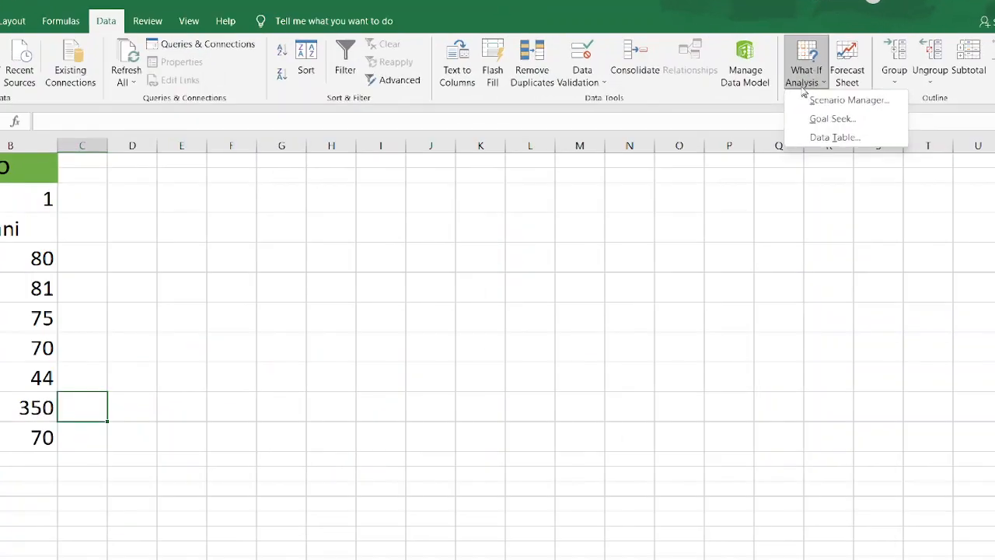
left_click(831, 101)
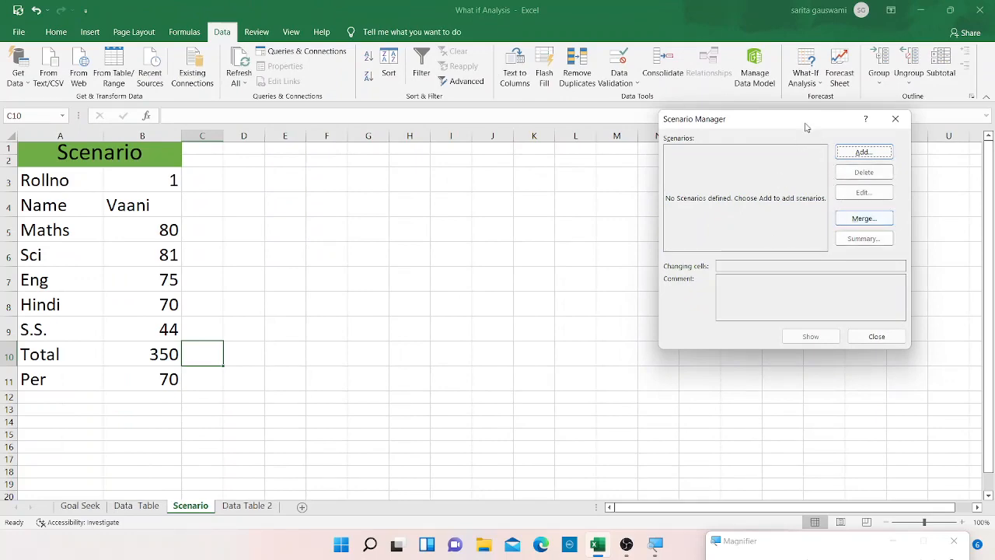
left_click_drag(806, 127, 573, 171)
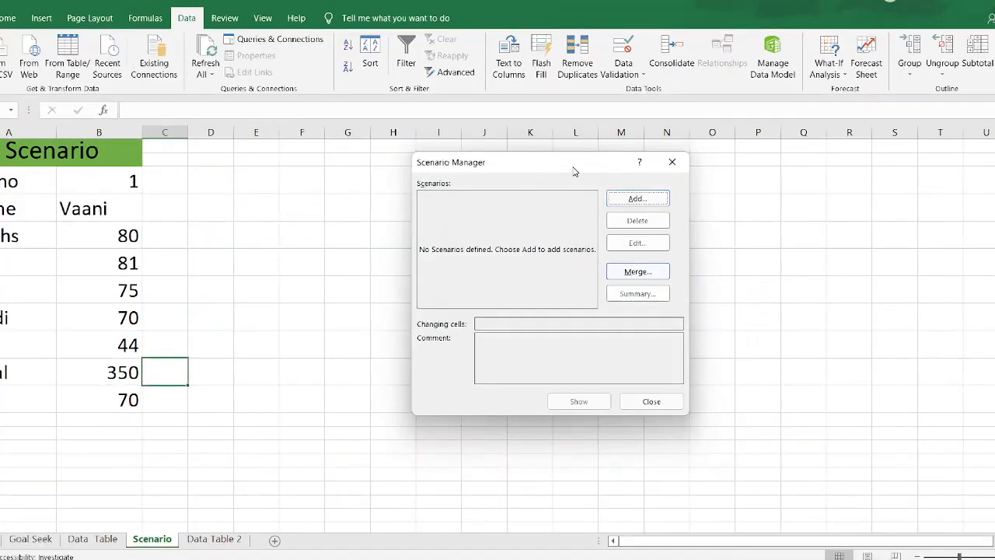
Step: Add a scenario named Exam1 with the subject marks B5:B9 as its changing cells
left_click(653, 201)
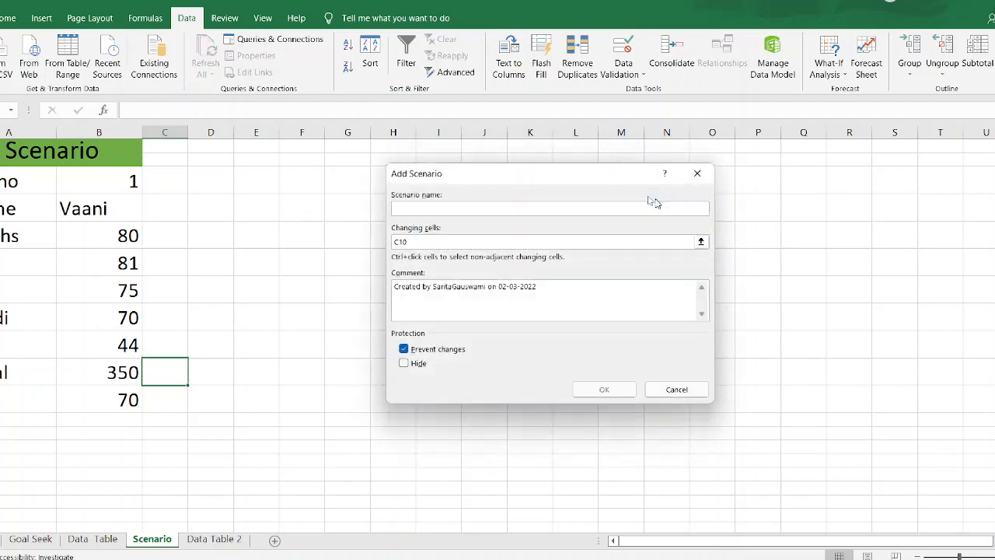
type("Exam1")
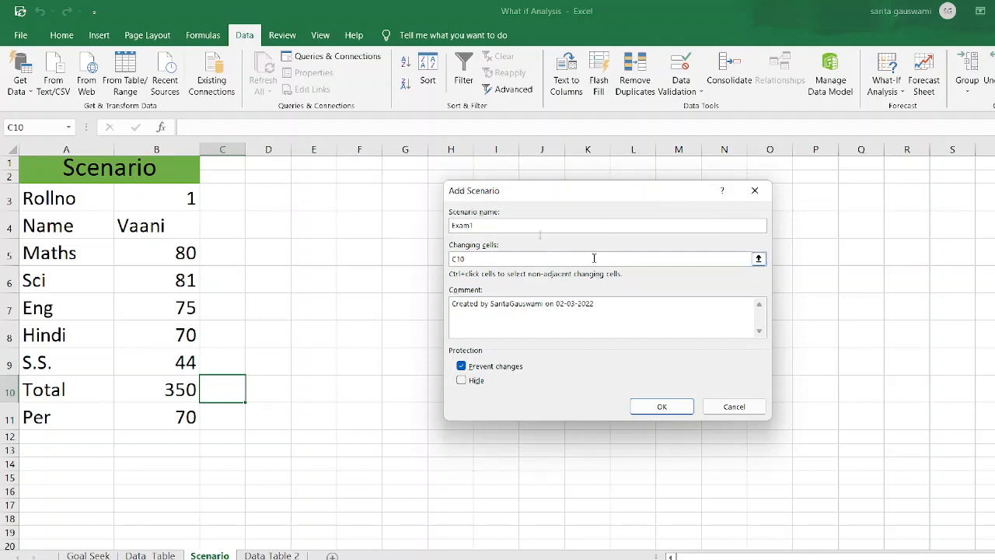
left_click(594, 258)
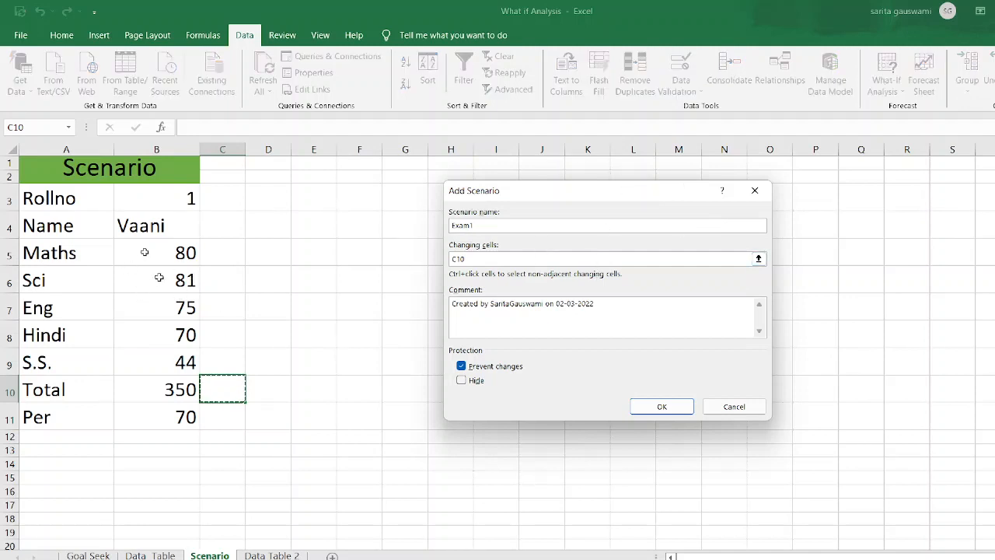
left_click(175, 257)
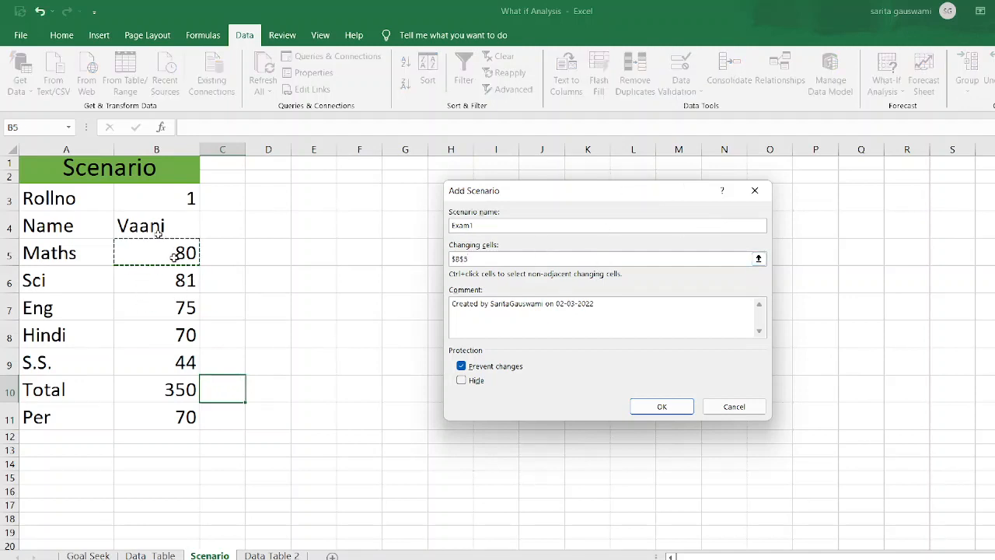
key("shift+Down")
key("shift+Down")
key("shift+Down")
key("shift+Down")
key("shift+Down")
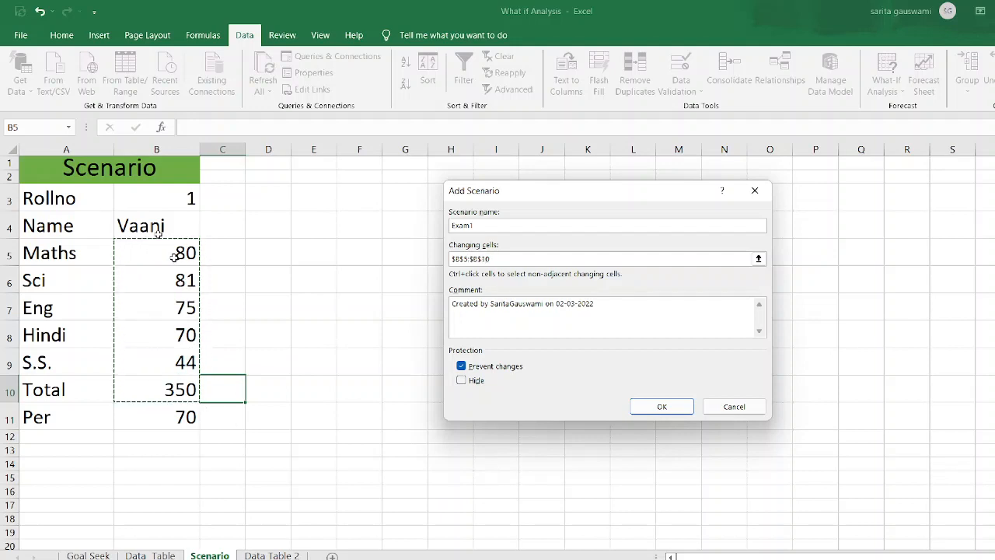
key("shift+Up")
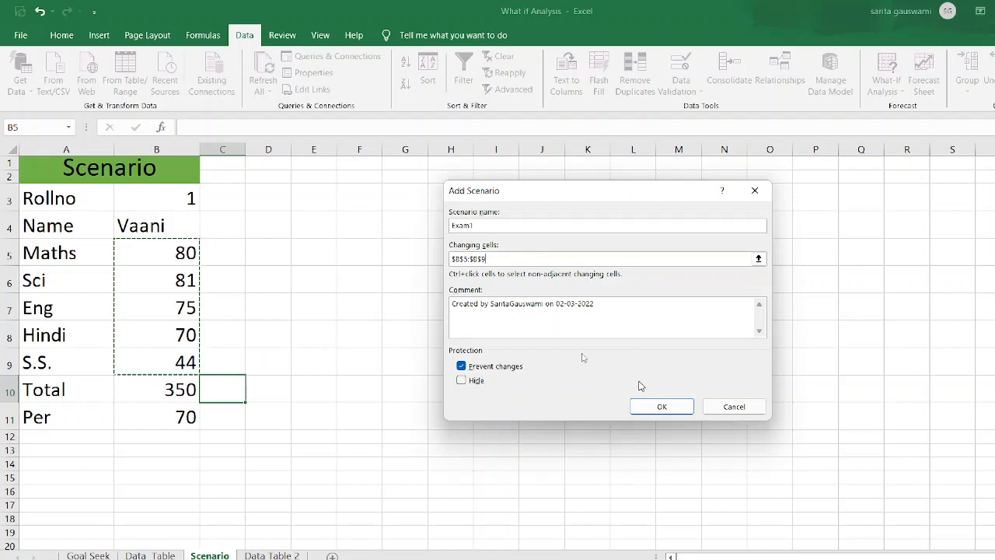
left_click(644, 416)
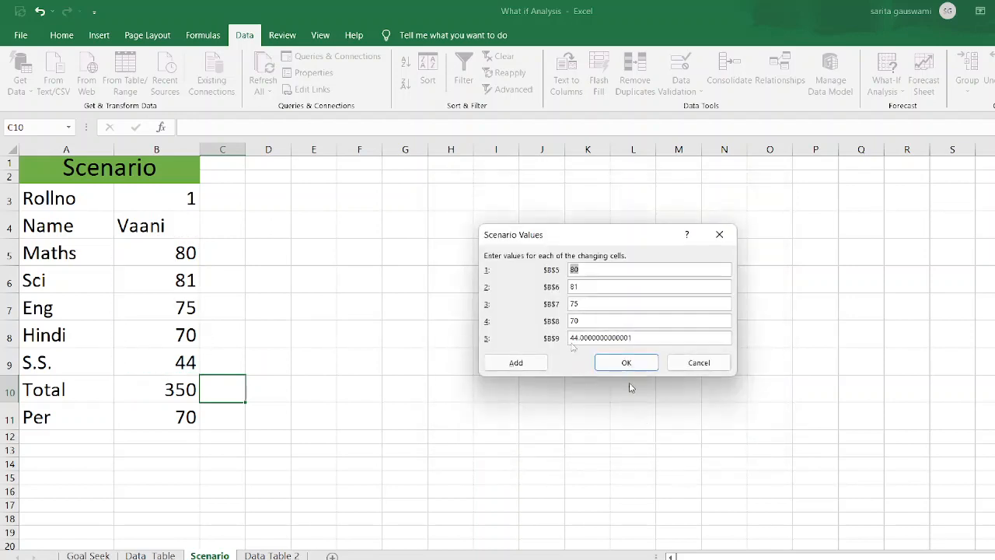
Step: Keep the current marks as Exam1's values and add a scenario named Exam2 with changing cells B5:B9
left_click(529, 363)
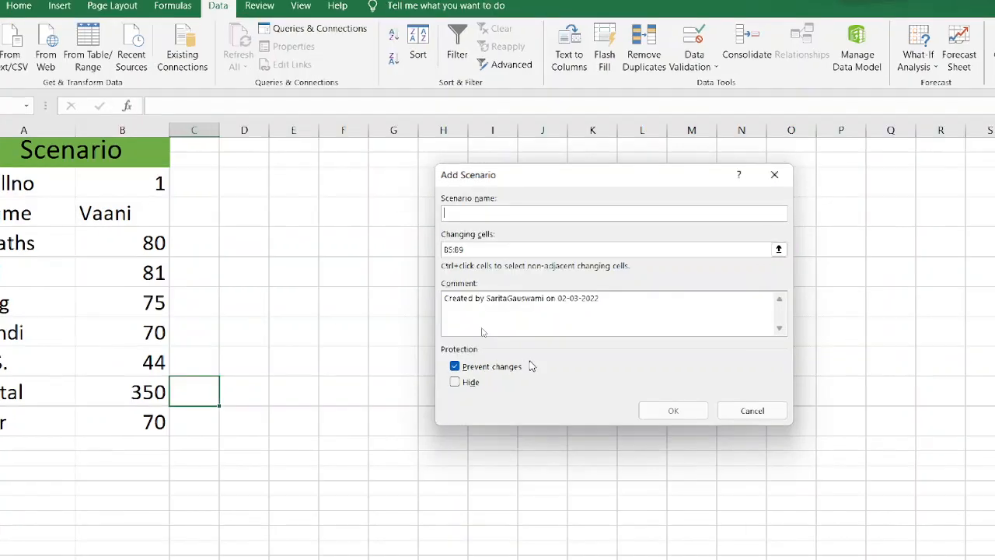
type("Exam2")
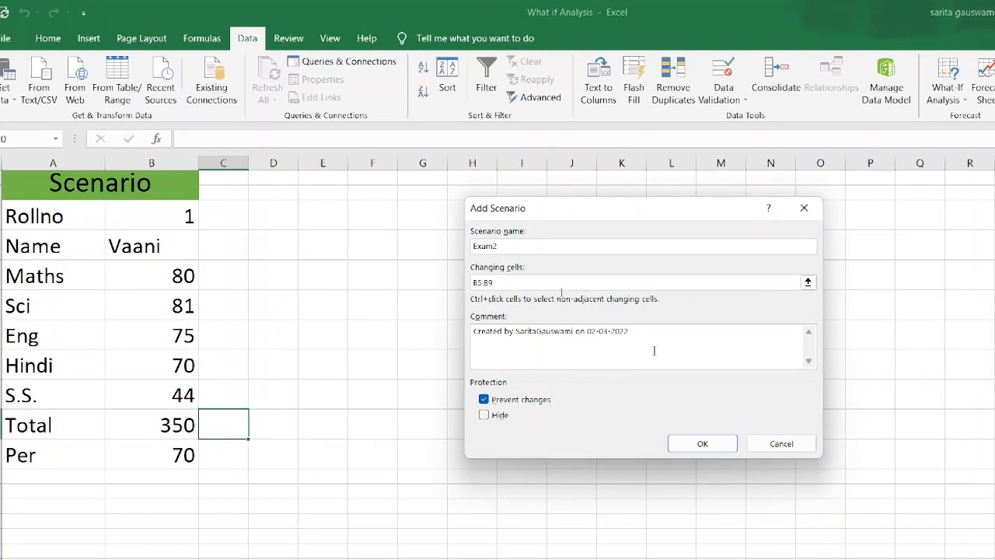
left_click(807, 282)
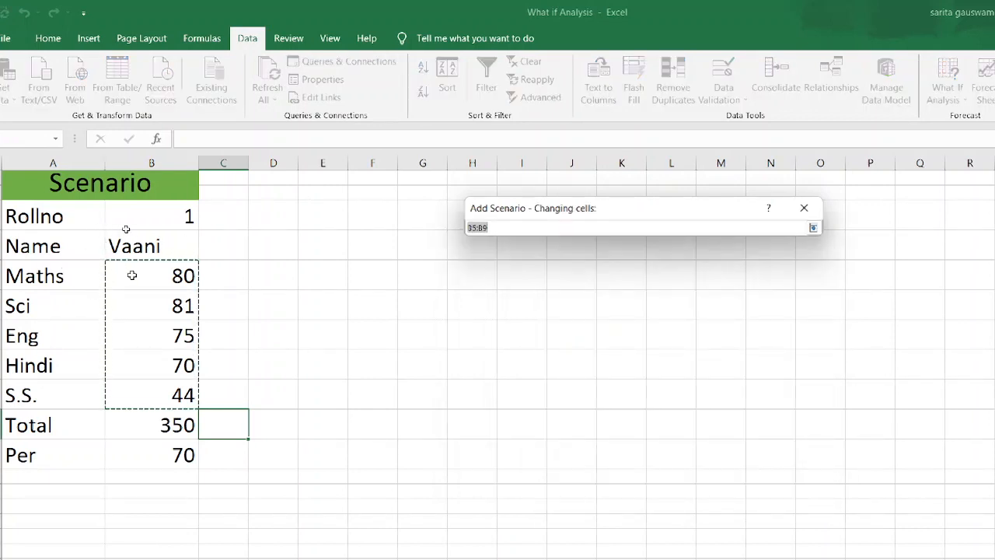
left_click_drag(129, 274, 159, 400)
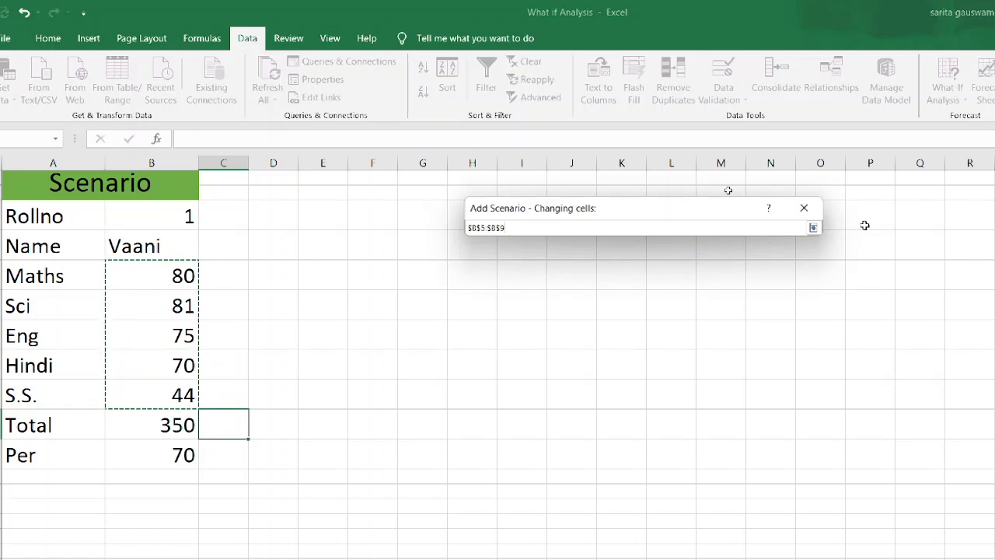
left_click(812, 227)
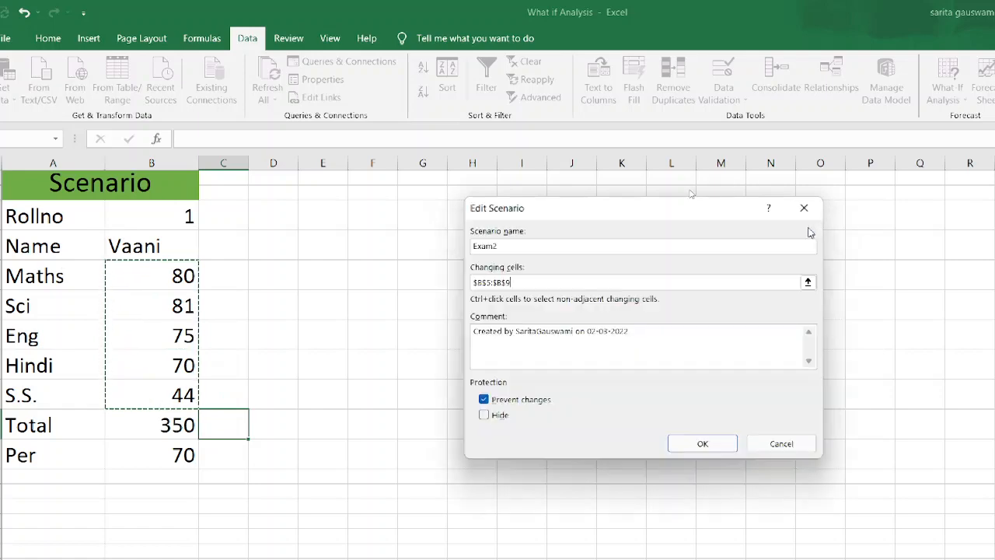
left_click(702, 443)
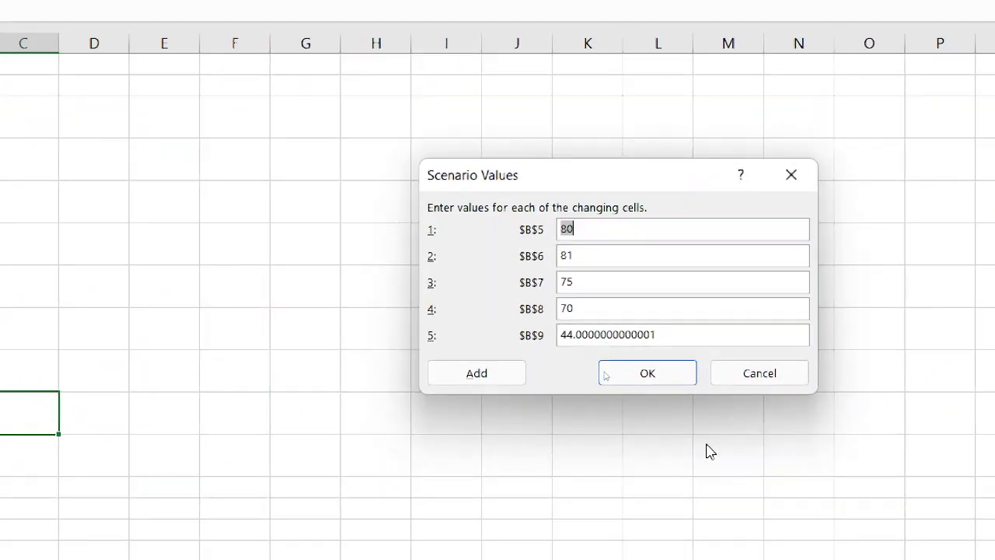
Step: Set Exam2's values for B5 to B9 to 90, 100, 56, 48 and 90, and save the scenario
type("90")
key("Tab")
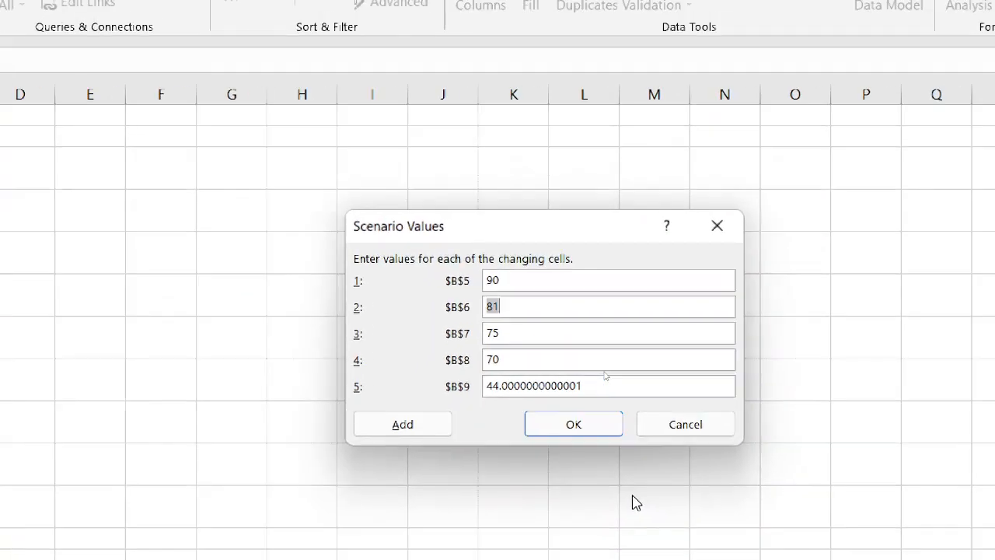
type("100")
key("Tab")
type("56")
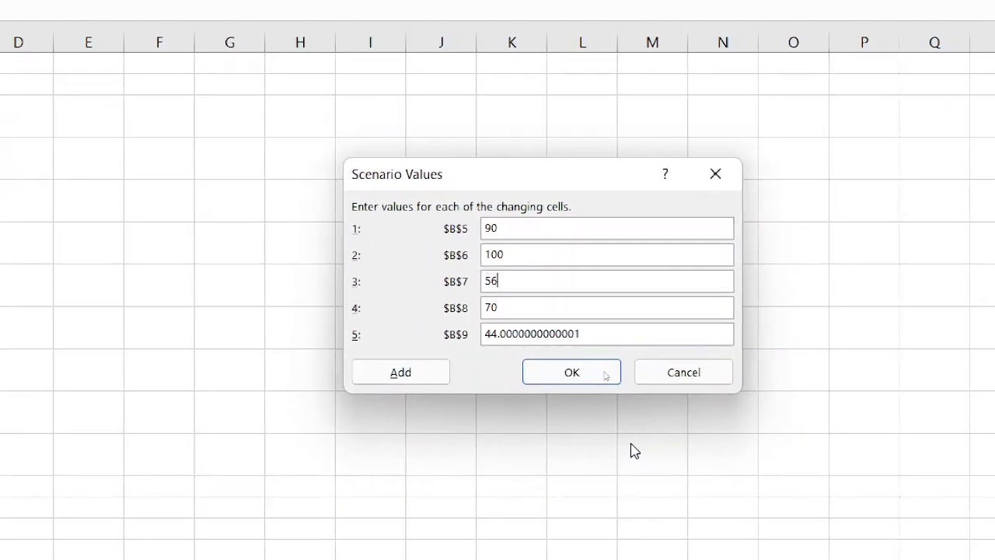
key("Tab")
type("48")
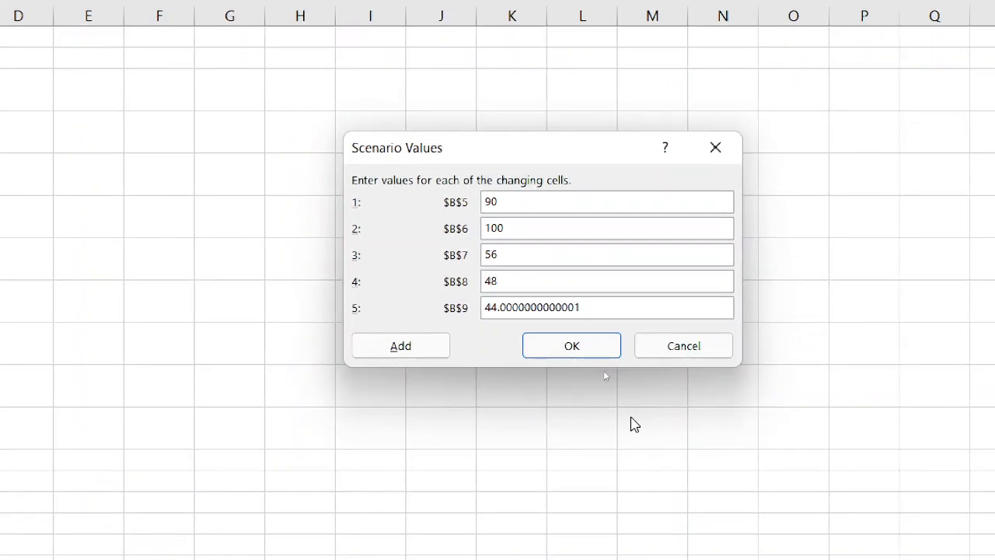
key("Tab")
type("90")
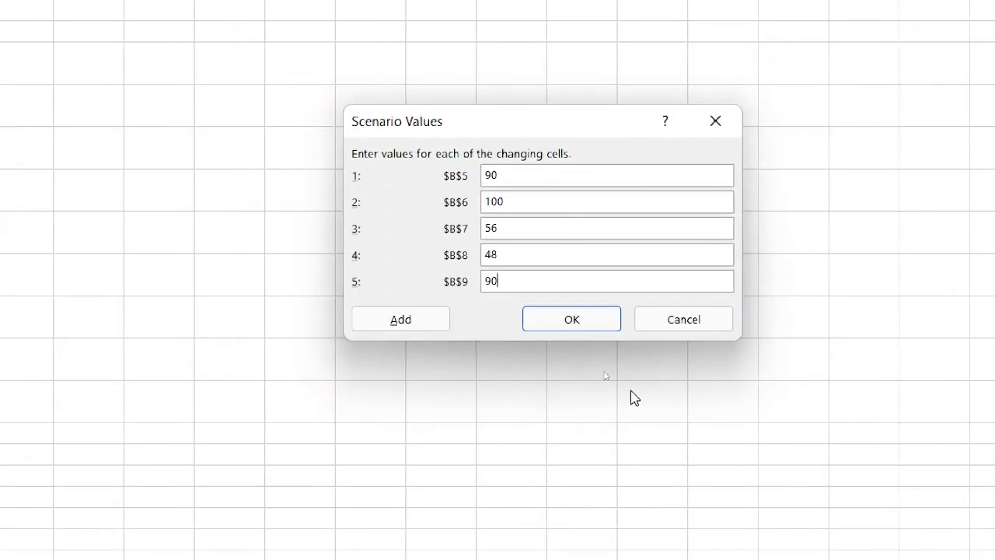
key("Return")
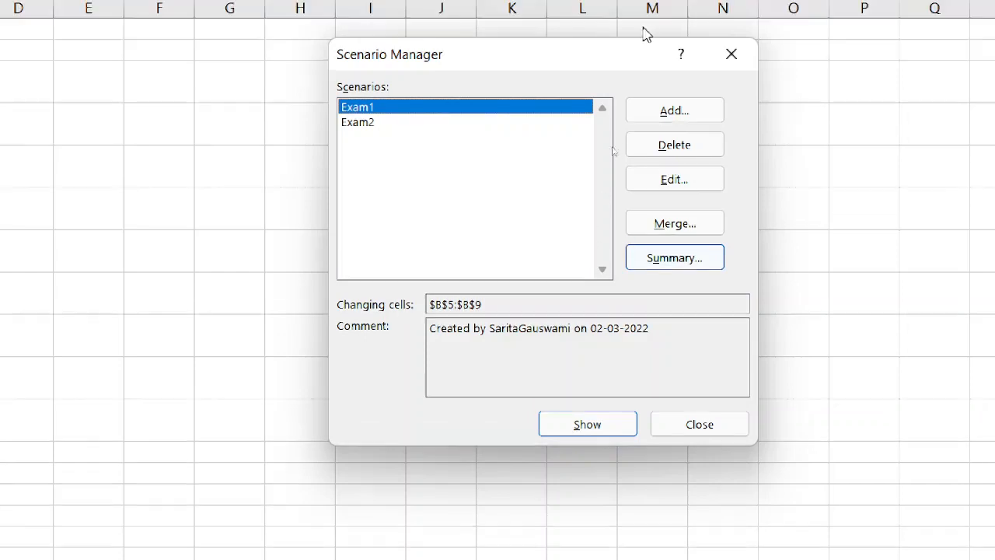
Step: Add a third scenario named Exam3 with the subject marks B5:B9 as its changing cells
left_click(683, 116)
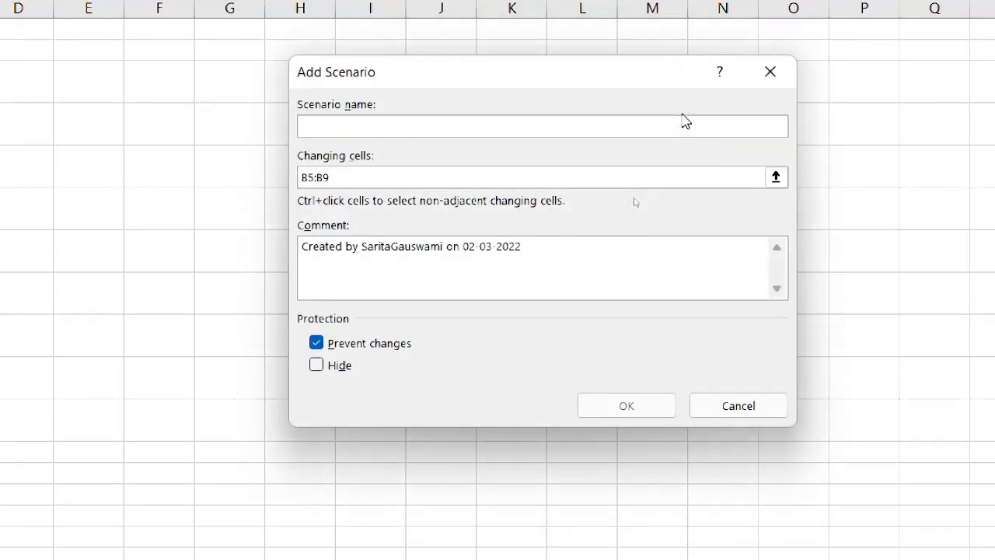
type("E")
type("xam")
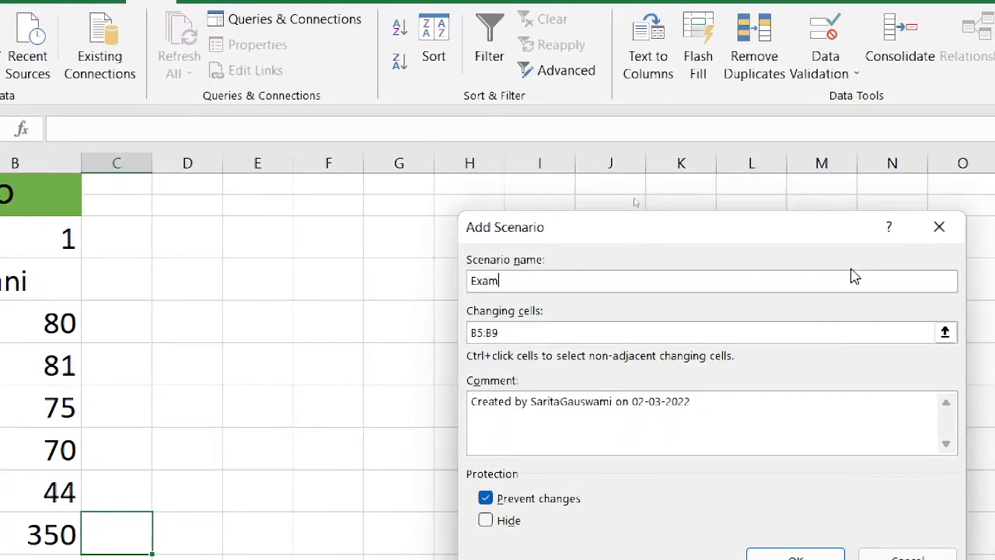
type("3")
left_click(728, 335)
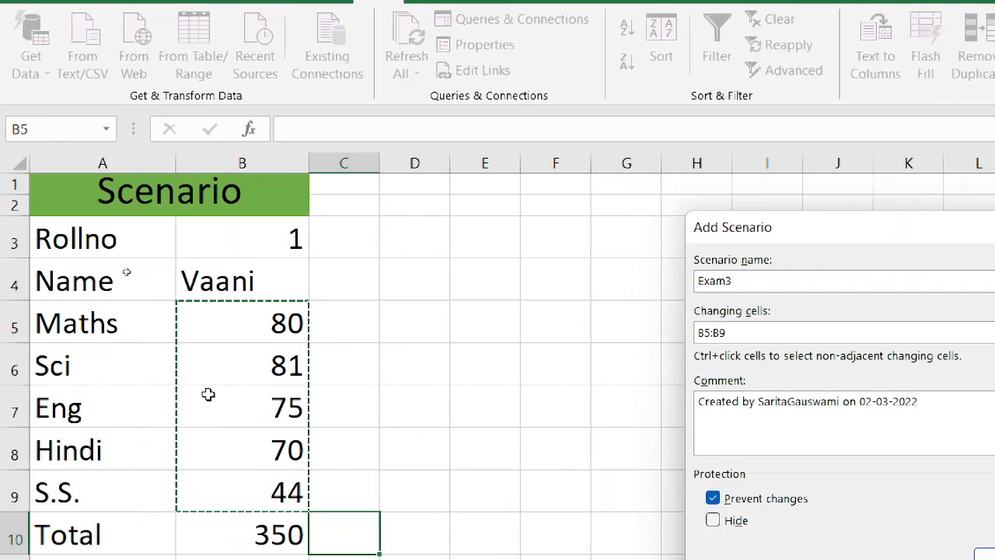
left_click_drag(260, 324, 266, 489)
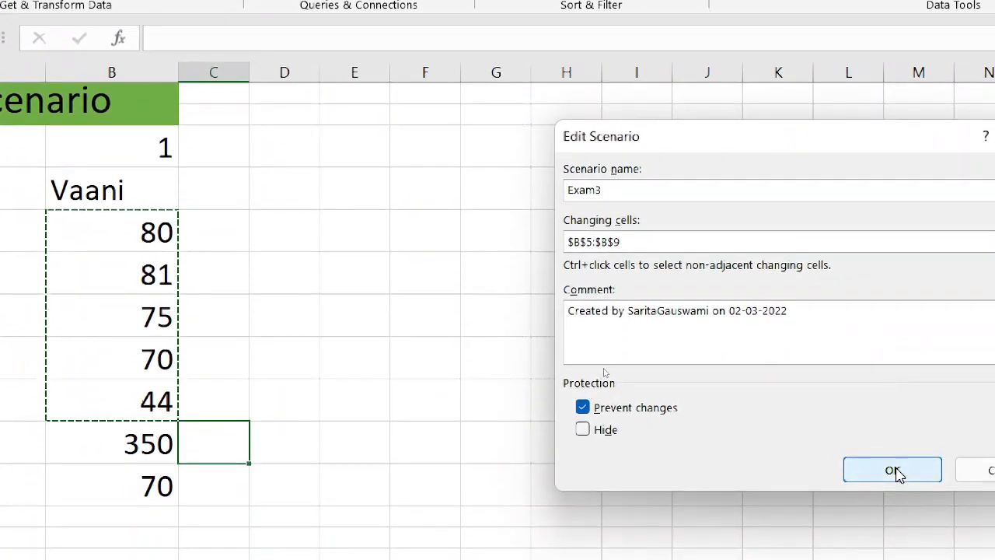
left_click(989, 557)
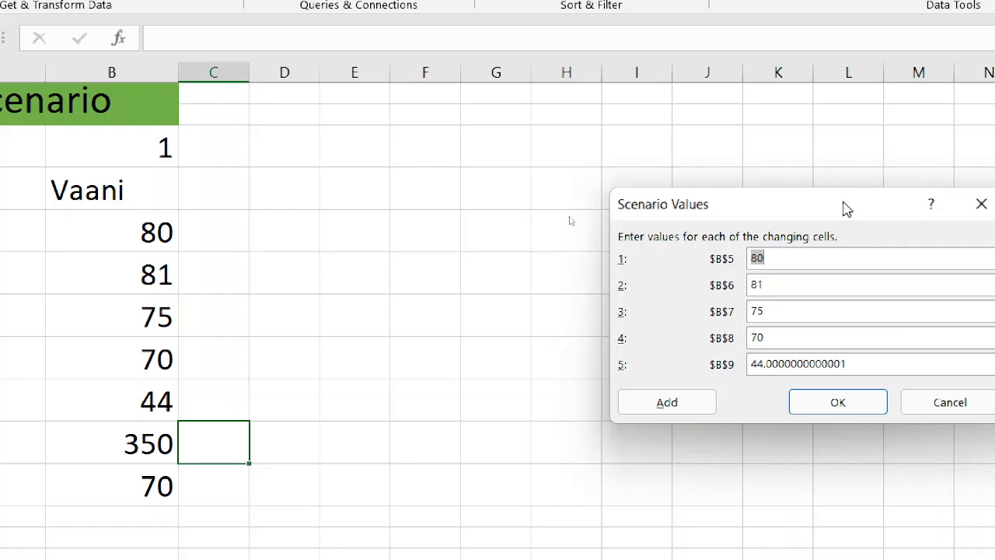
Step: Move the Scenario Values dialog closer to the marks table, set Exam3's B5 value to 100 and save the scenario
left_click_drag(839, 220, 558, 219)
type("100")
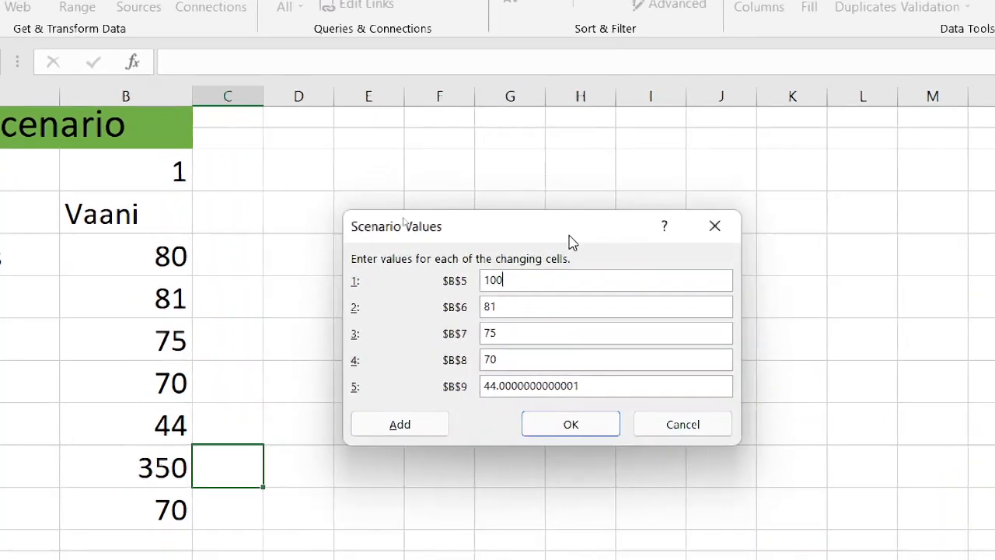
key("Return")
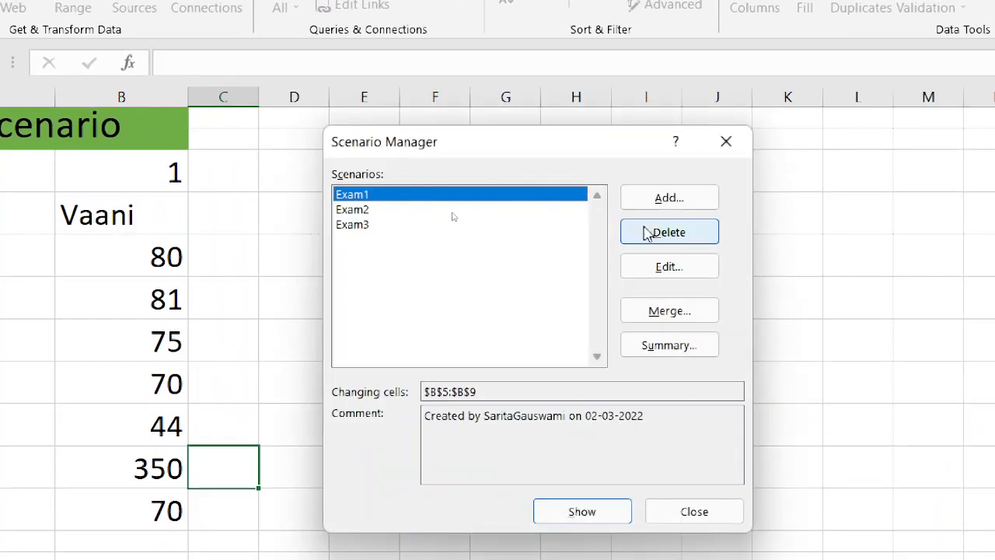
Step: Open the Exam1 scenario for editing, review its changing-cell values and return to the scenario list
left_click(703, 268)
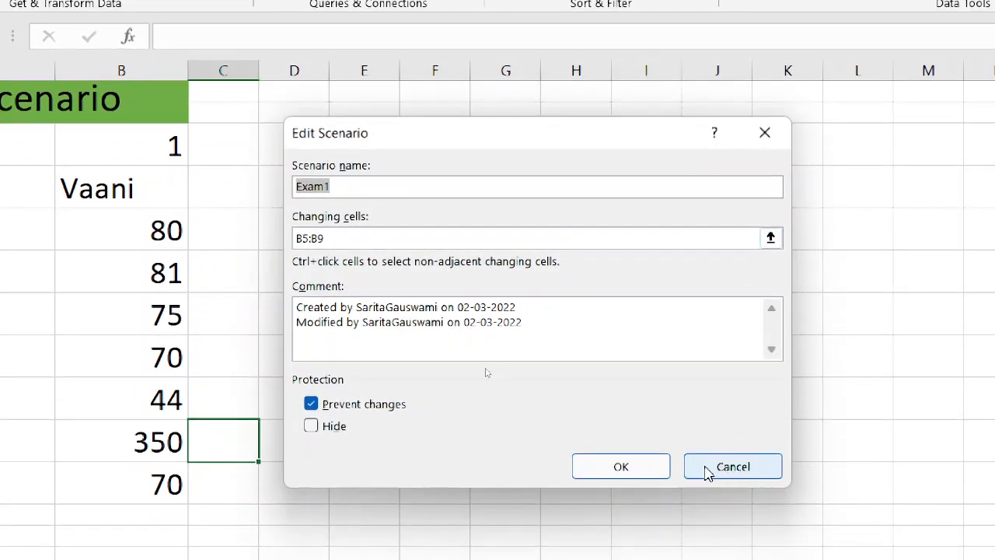
left_click(632, 463)
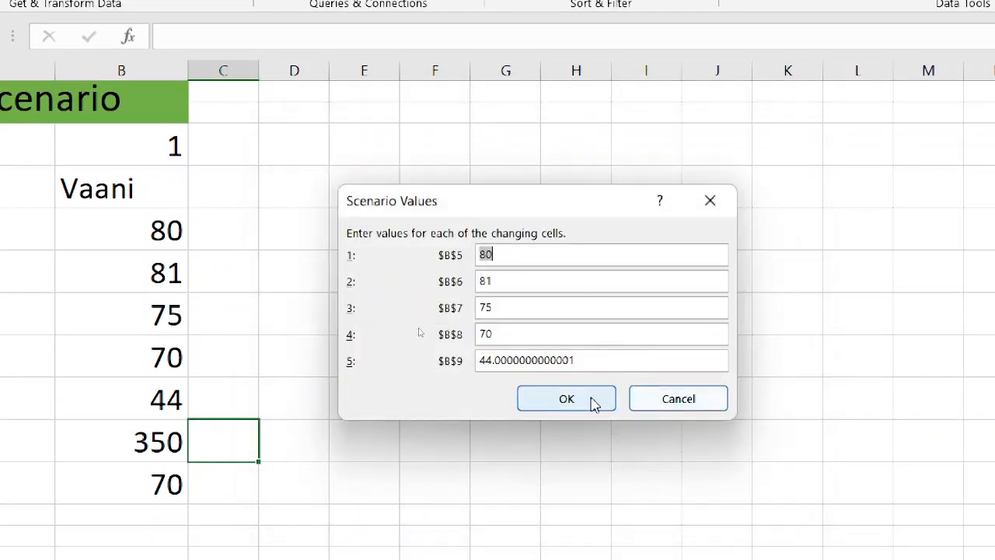
key("Delete")
left_click(565, 416)
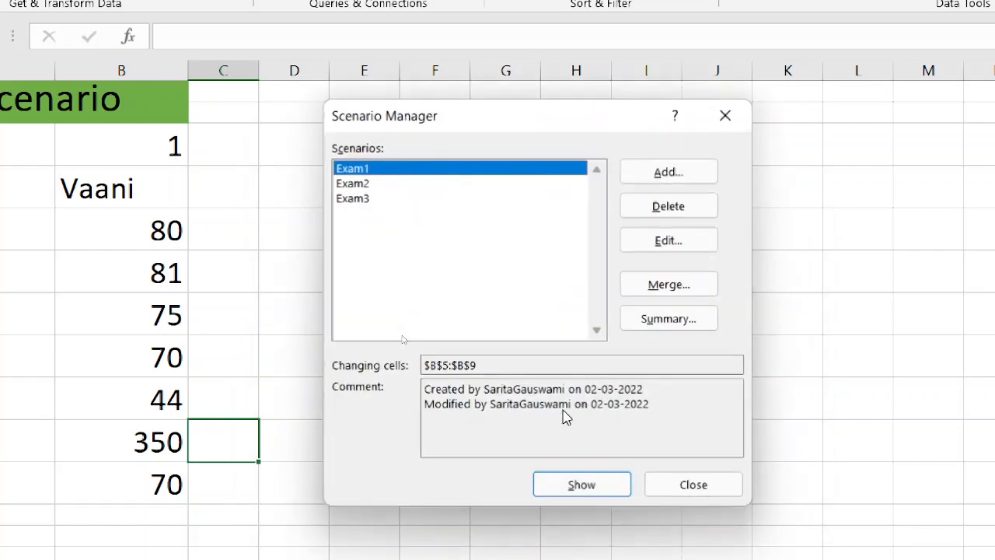
Step: Open the Exam3 scenario for editing, check its values for B5:B9 and return to the scenario list
left_click(416, 199)
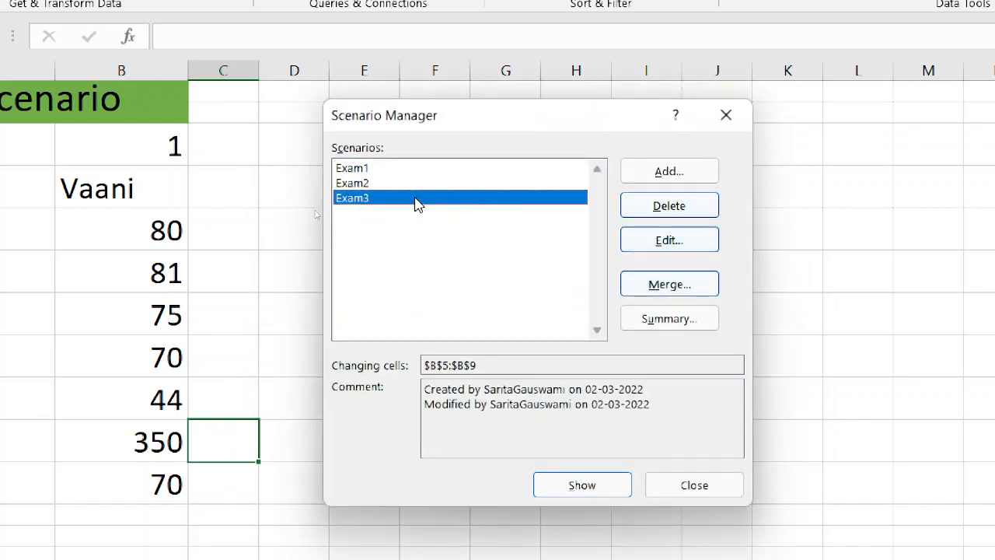
left_click(699, 241)
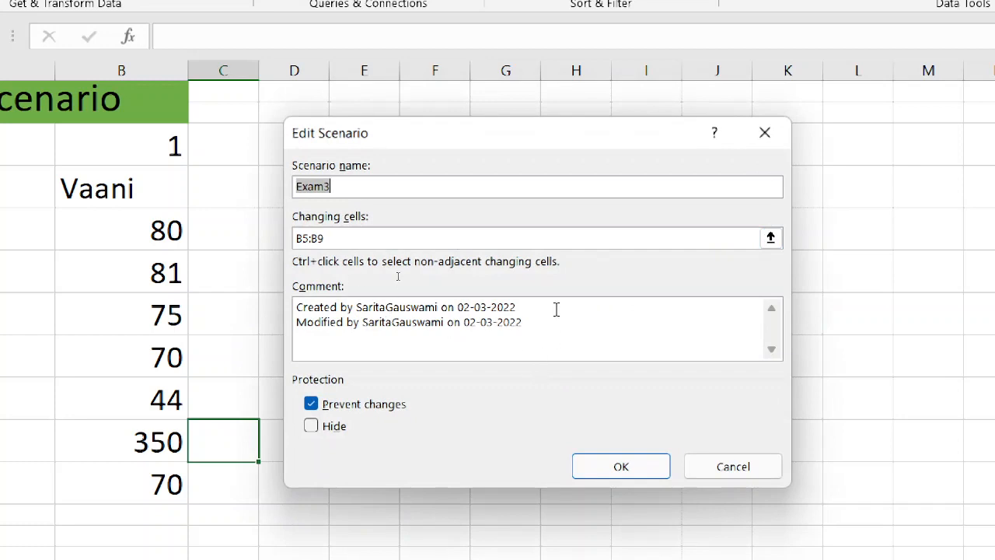
left_click(642, 464)
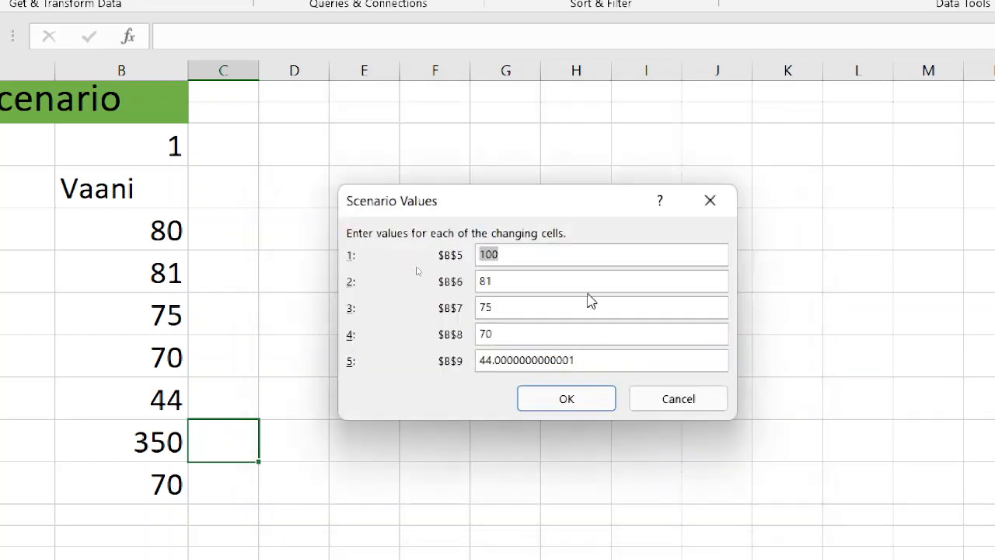
key("Tab")
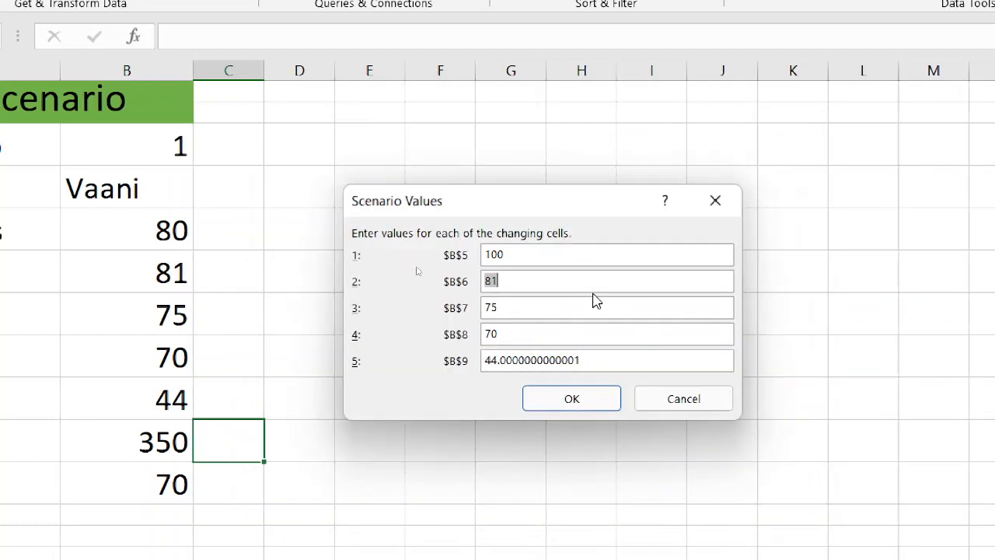
key("Return")
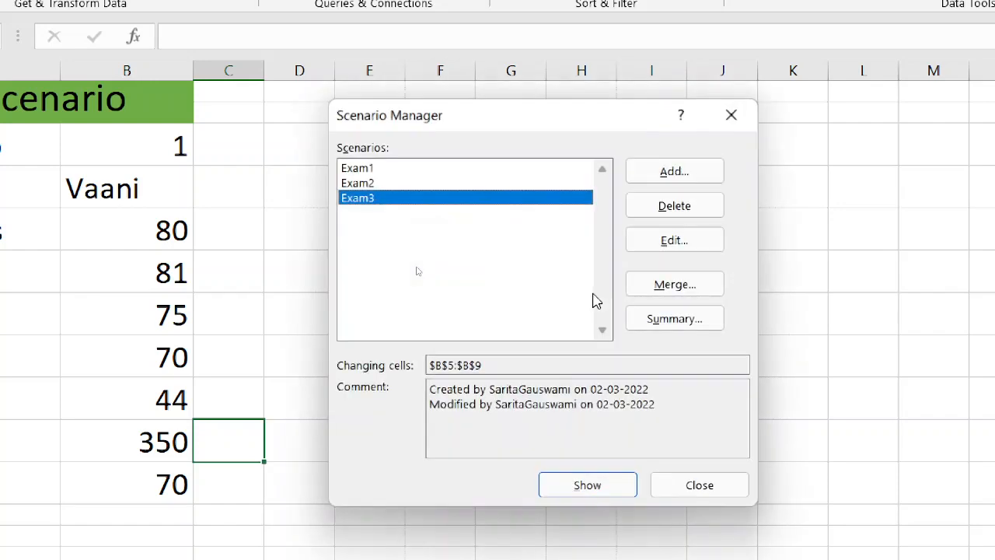
Step: Open the Exam3 scenario for editing and set its B7 value to 83 and its B8 value to 45
left_click(668, 242)
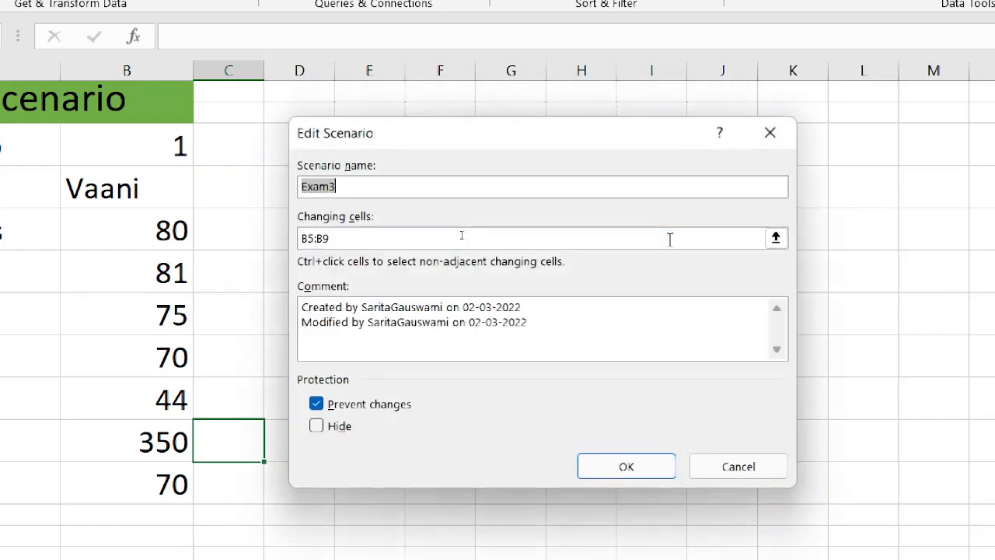
left_click(655, 472)
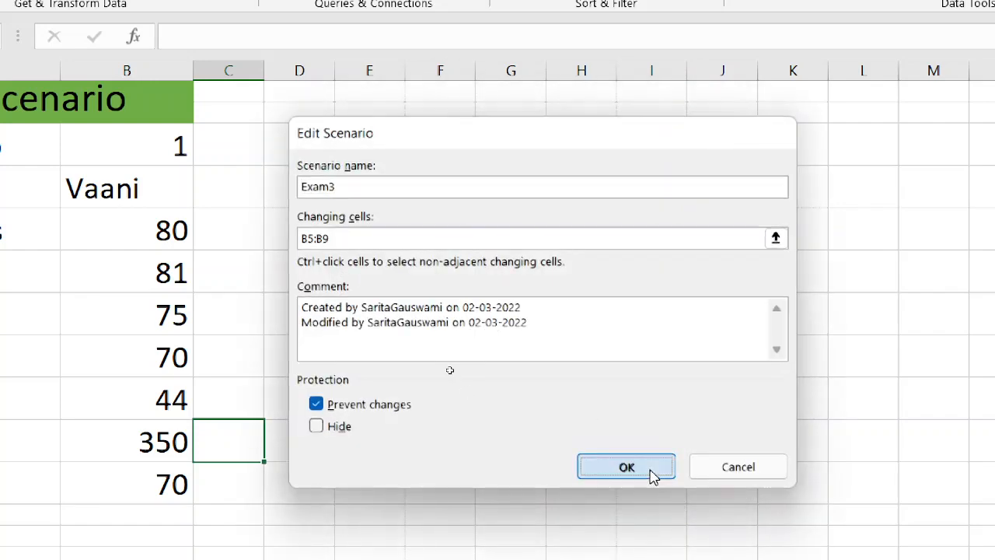
left_click(561, 302)
key("BackSpace")
key("BackSpace")
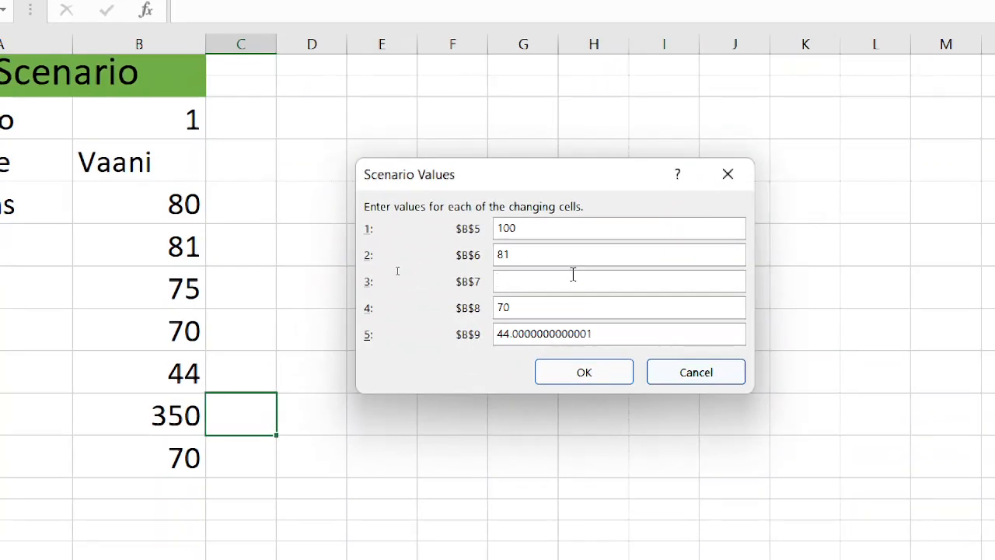
type("83")
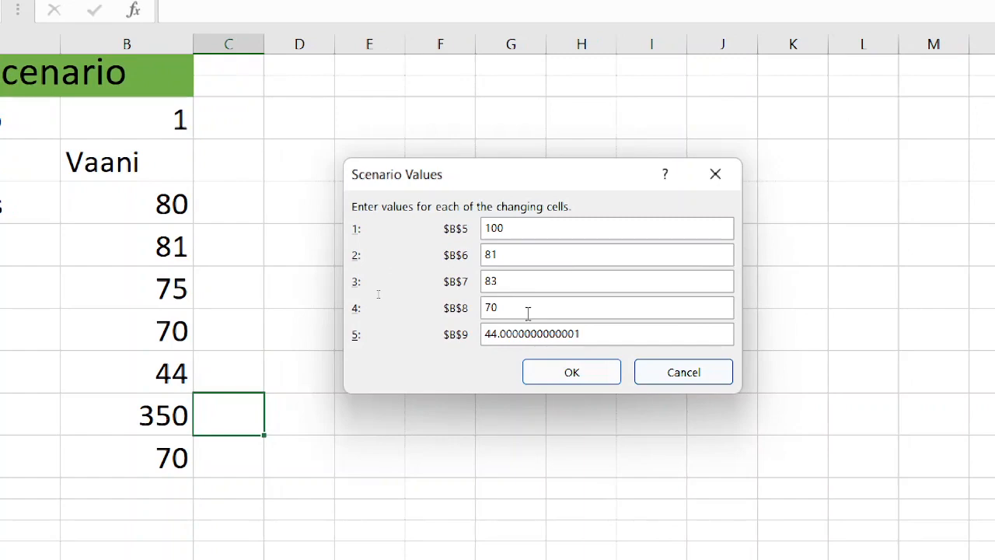
key("BackSpace")
key("BackSpace")
type("45")
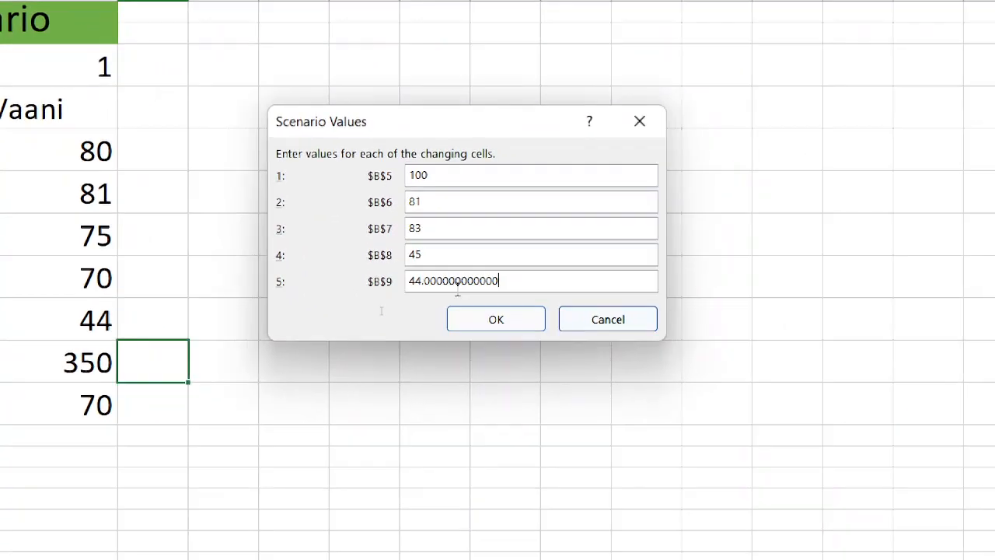
Step: Set Exam3's B9 value to 70 and save the scenario
key("BackSpace")
key("BackSpace")
key("BackSpace")
key("BackSpace")
key("BackSpace")
key("BackSpace")
key("BackSpace")
key("BackSpace")
key("BackSpace")
key("BackSpace")
key("BackSpace")
key("BackSpace")
key("BackSpace")
key("BackSpace")
key("BackSpace")
key("BackSpace")
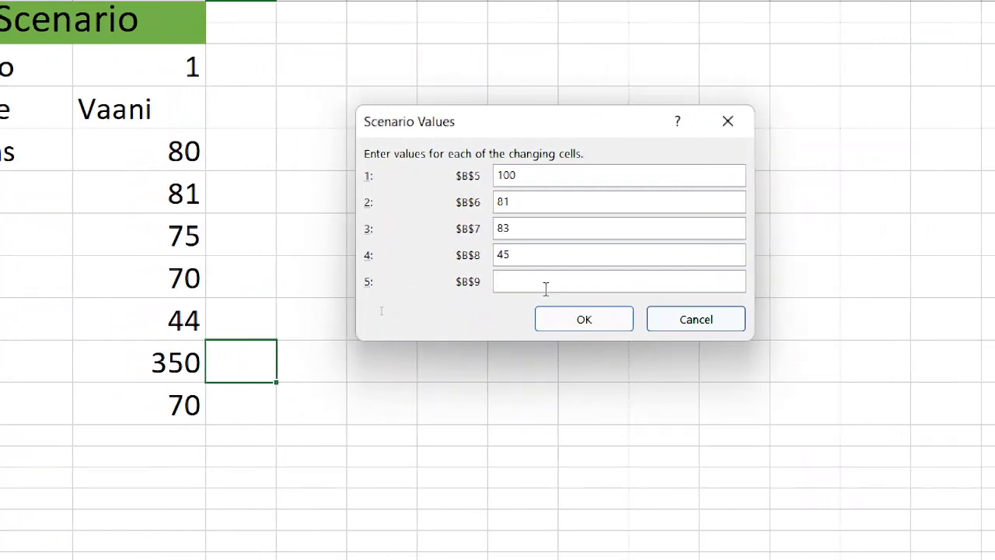
type("70")
left_click(548, 322)
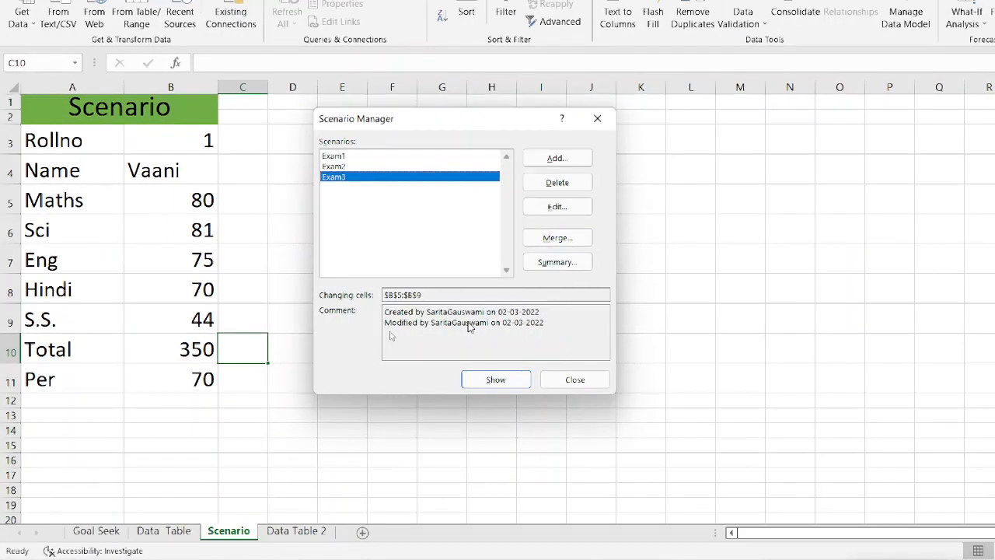
Step: Show the Exam1, Exam2 and Exam3 scenarios one after another in the marks table
left_click(382, 158)
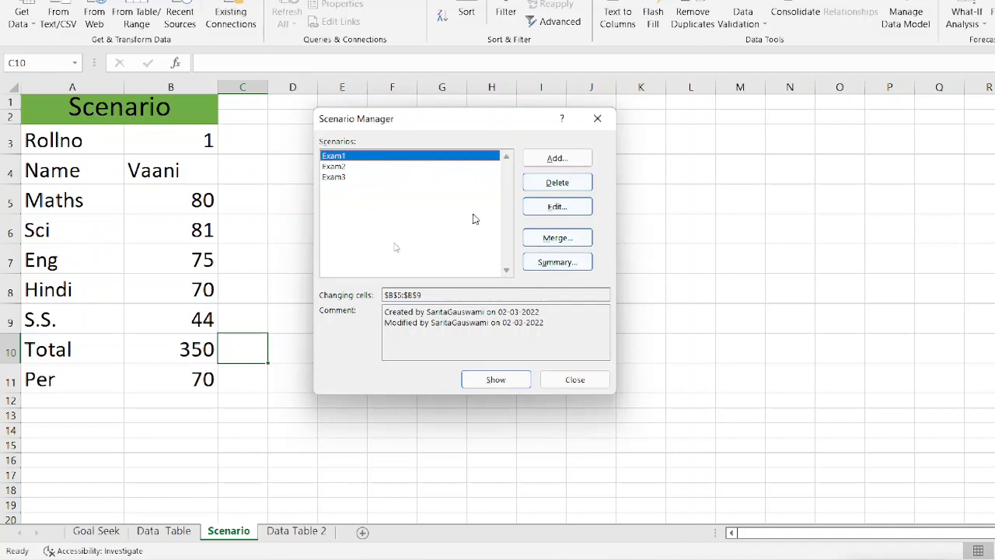
left_click(495, 381)
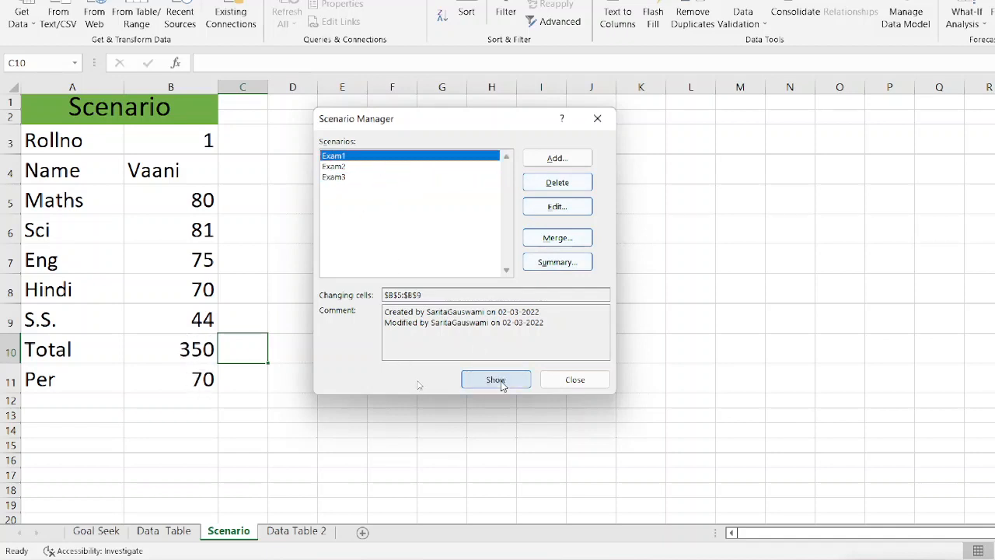
left_click(349, 169)
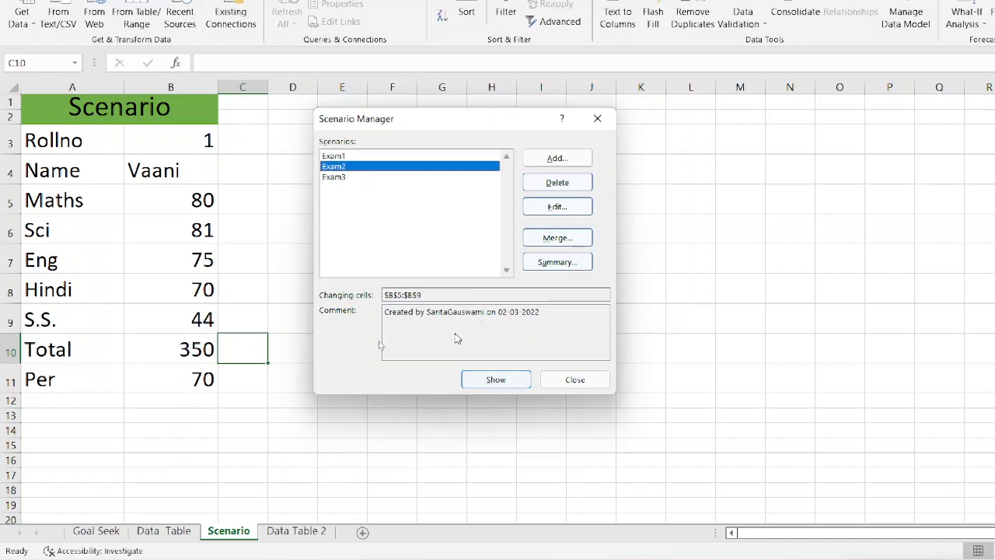
left_click(475, 382)
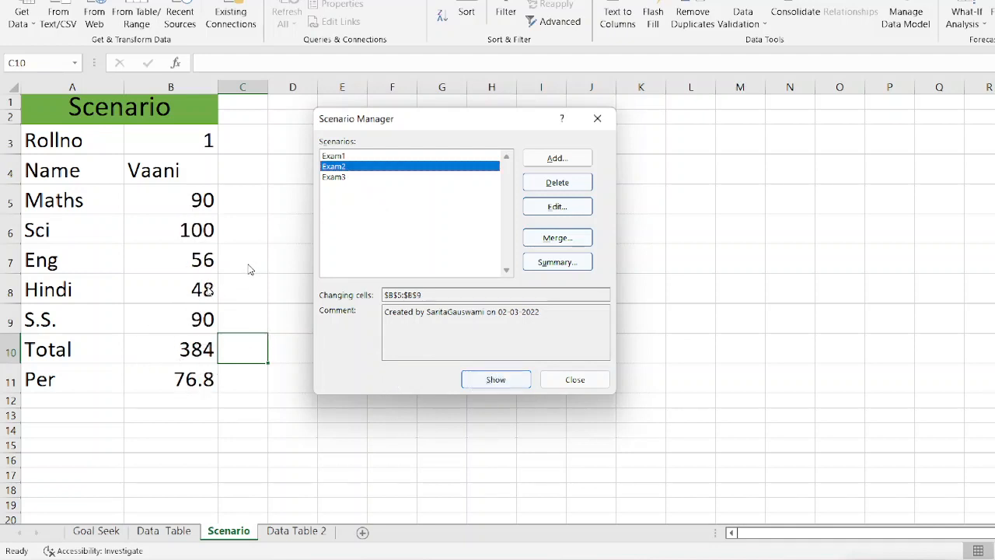
left_click(344, 180)
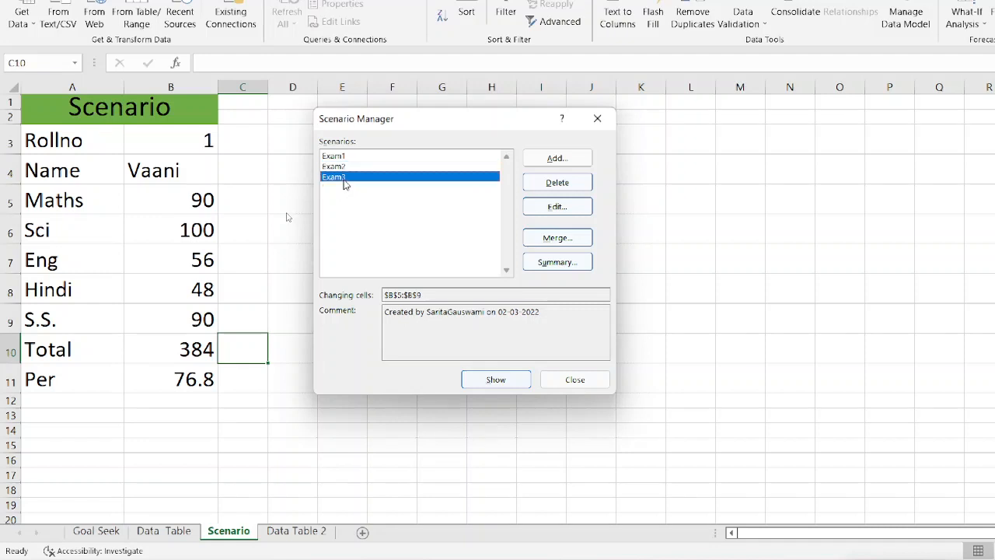
left_click(481, 380)
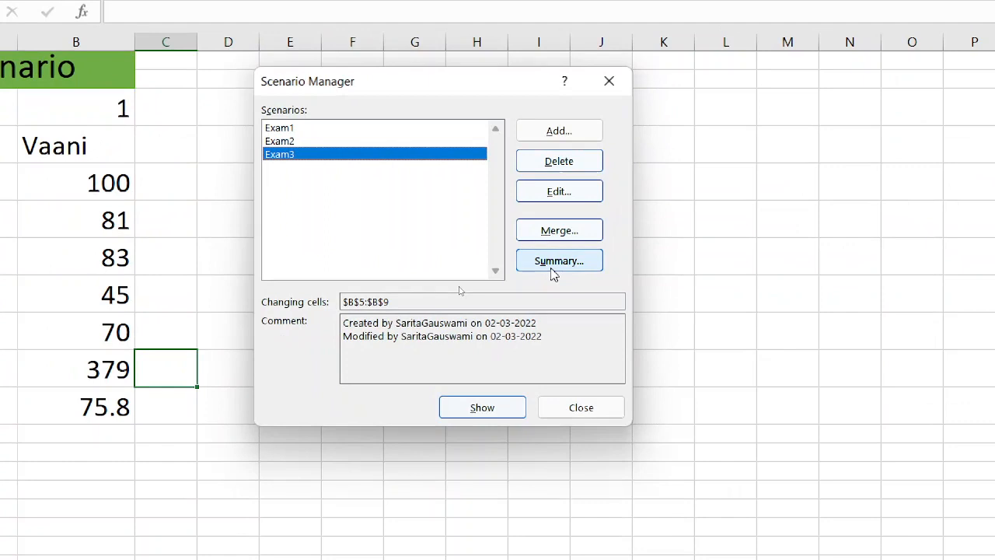
Step: Create a scenario summary report of the three exams with the percentage in B11 as its result cell
left_click(554, 265)
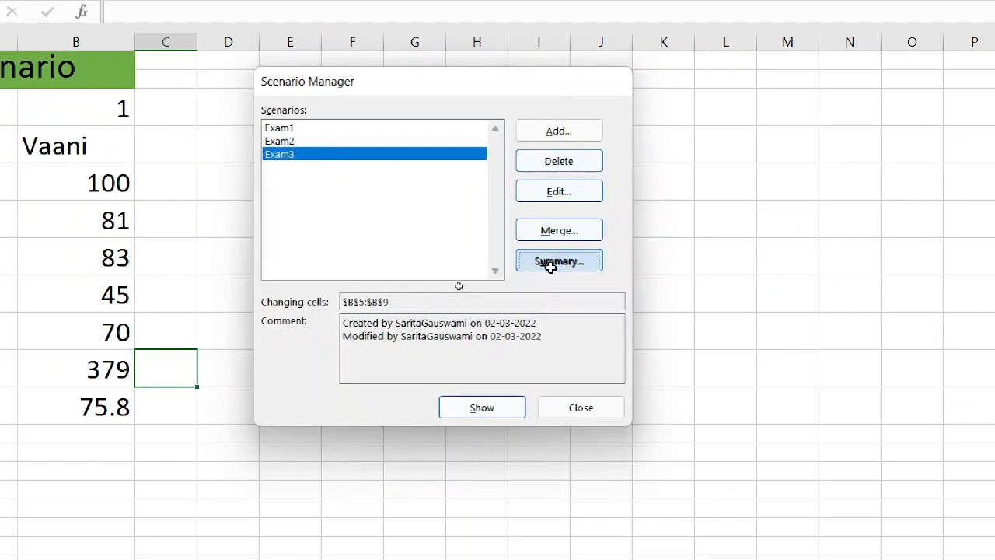
left_click(421, 319)
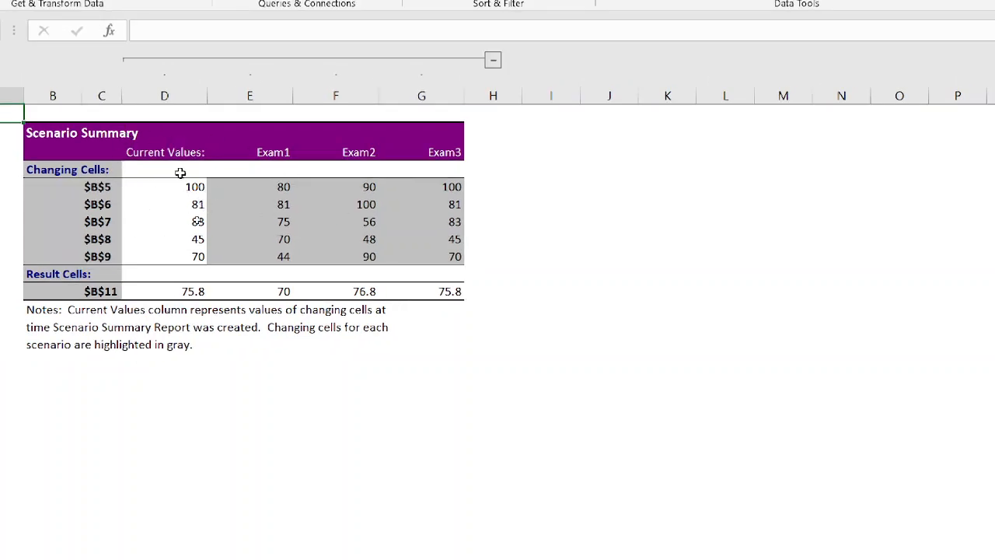
Step: Examine the Scenario Summary report, comparing the B5 marks and the B11 percentage across Exam1, Exam2 and Exam3
left_click(181, 199)
left_click(95, 190)
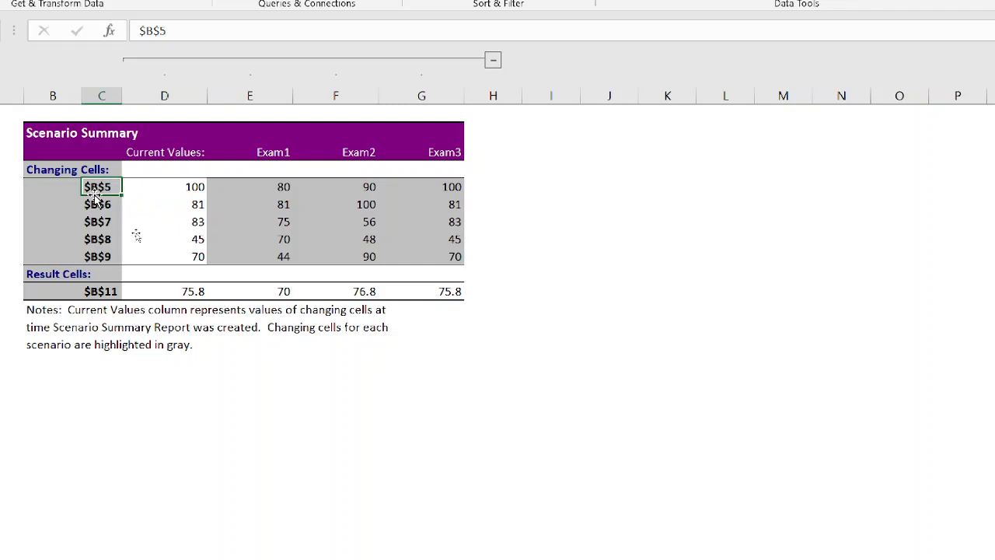
left_click(282, 188)
left_click(374, 199)
left_click(442, 182)
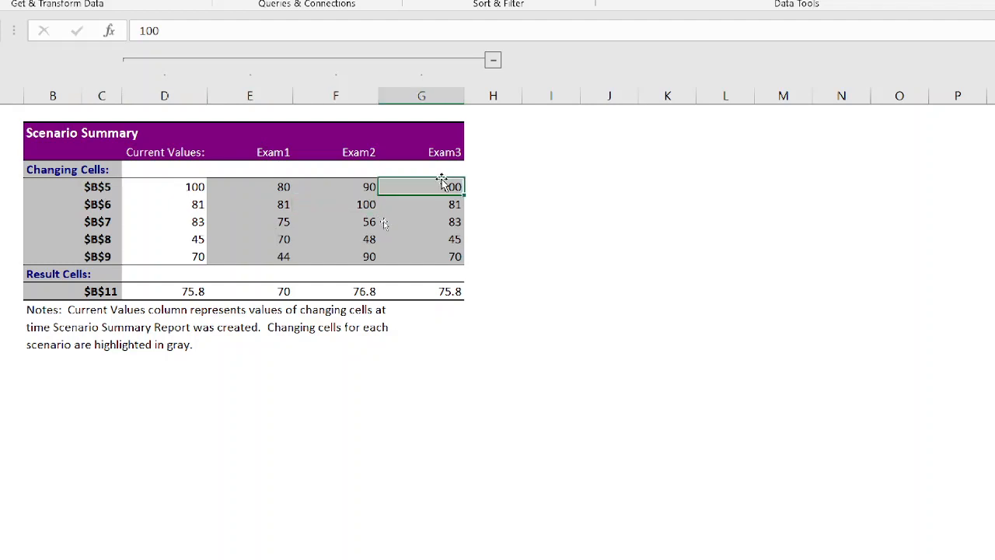
left_click(187, 293)
left_click(434, 289)
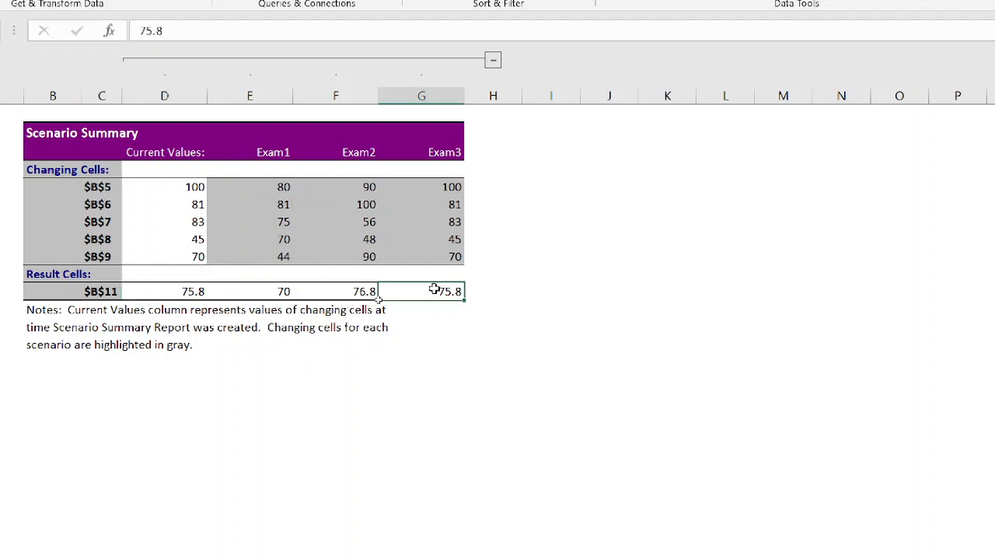
left_click(365, 291)
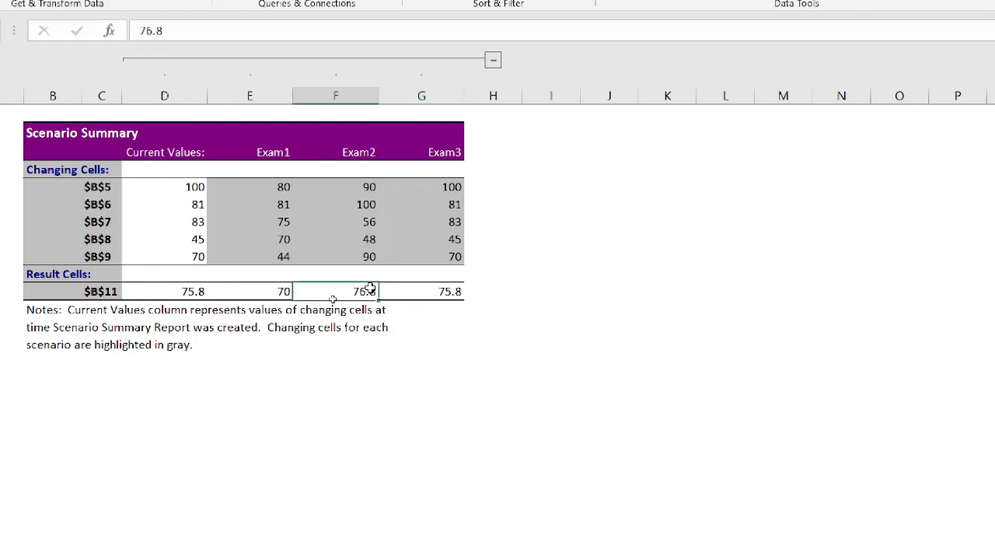
left_click(269, 288)
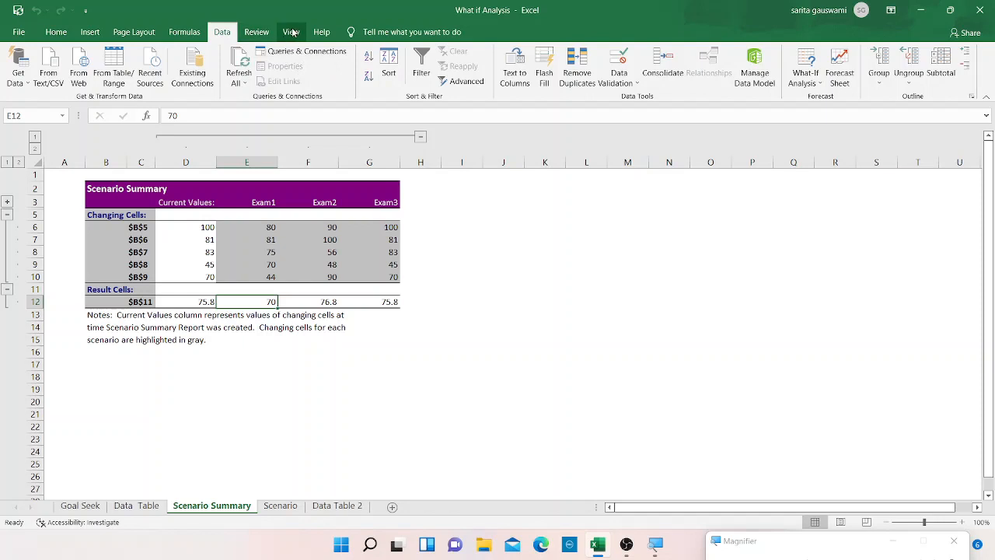
Step: Return to the Scenario sheet and go through the Data Table sheet to the Goal Seek sheet
left_click(292, 32)
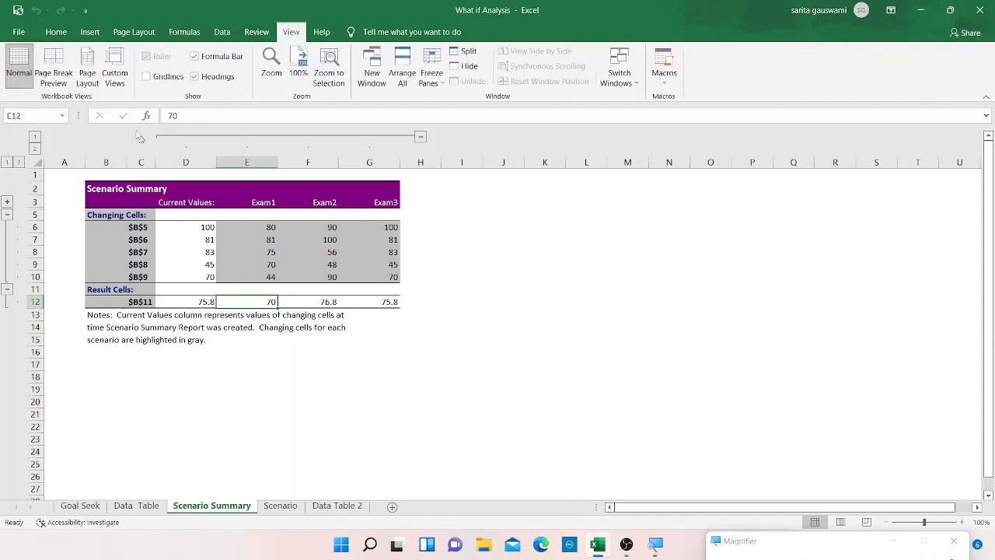
left_click(513, 276)
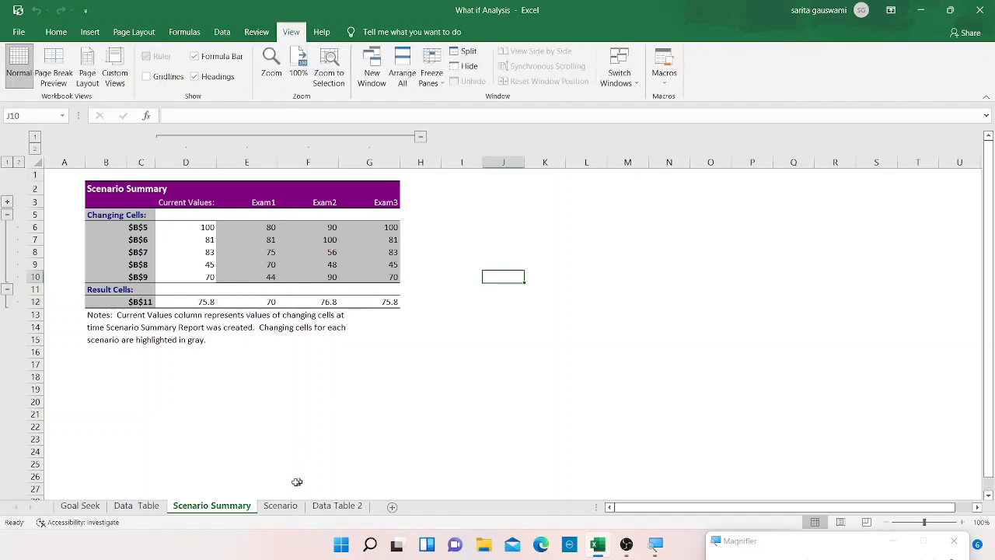
left_click(281, 505)
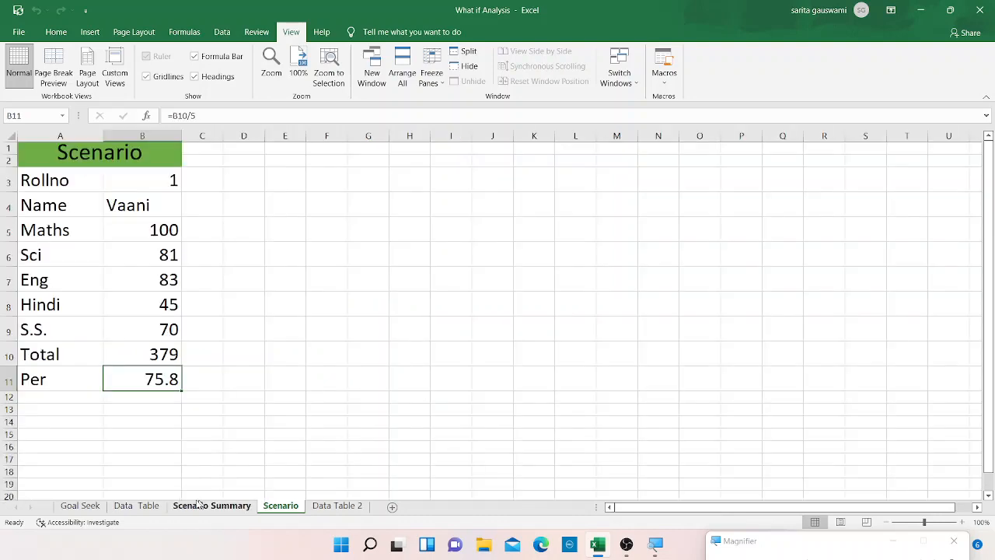
left_click(142, 505)
left_click(80, 506)
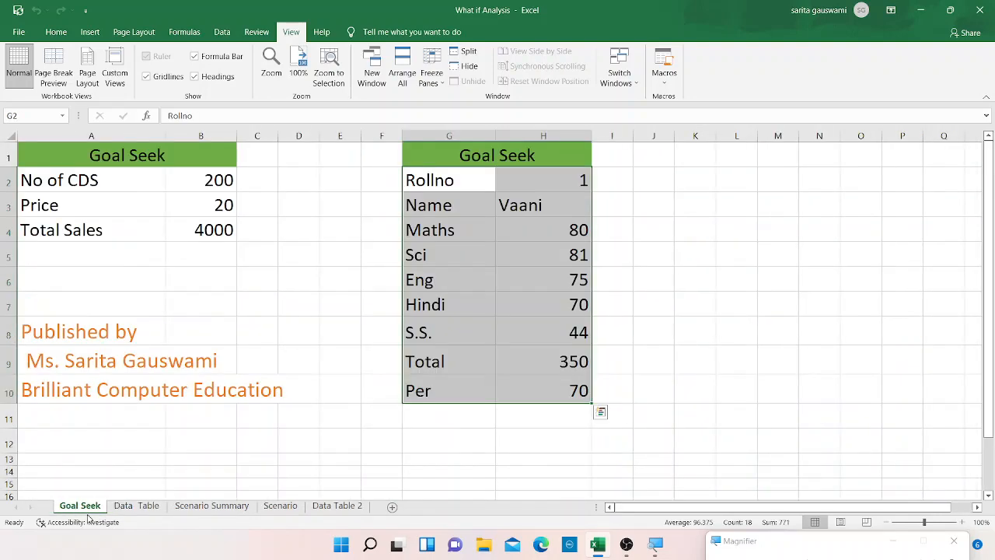